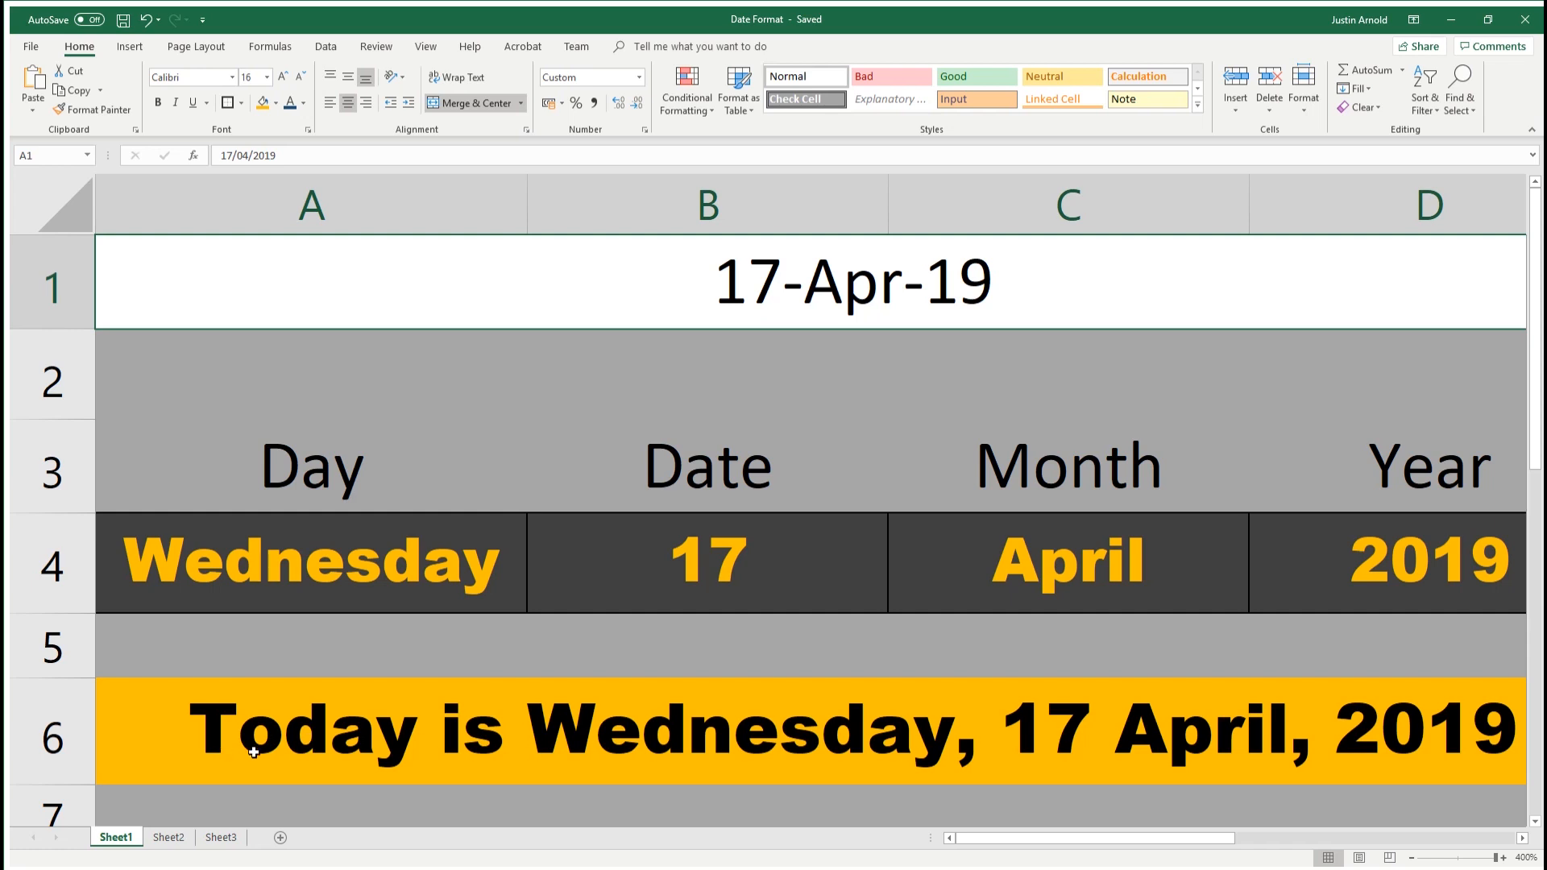
Change the date in cell A1 of Sheet1 to 18/04/2019
double_click(755, 279)
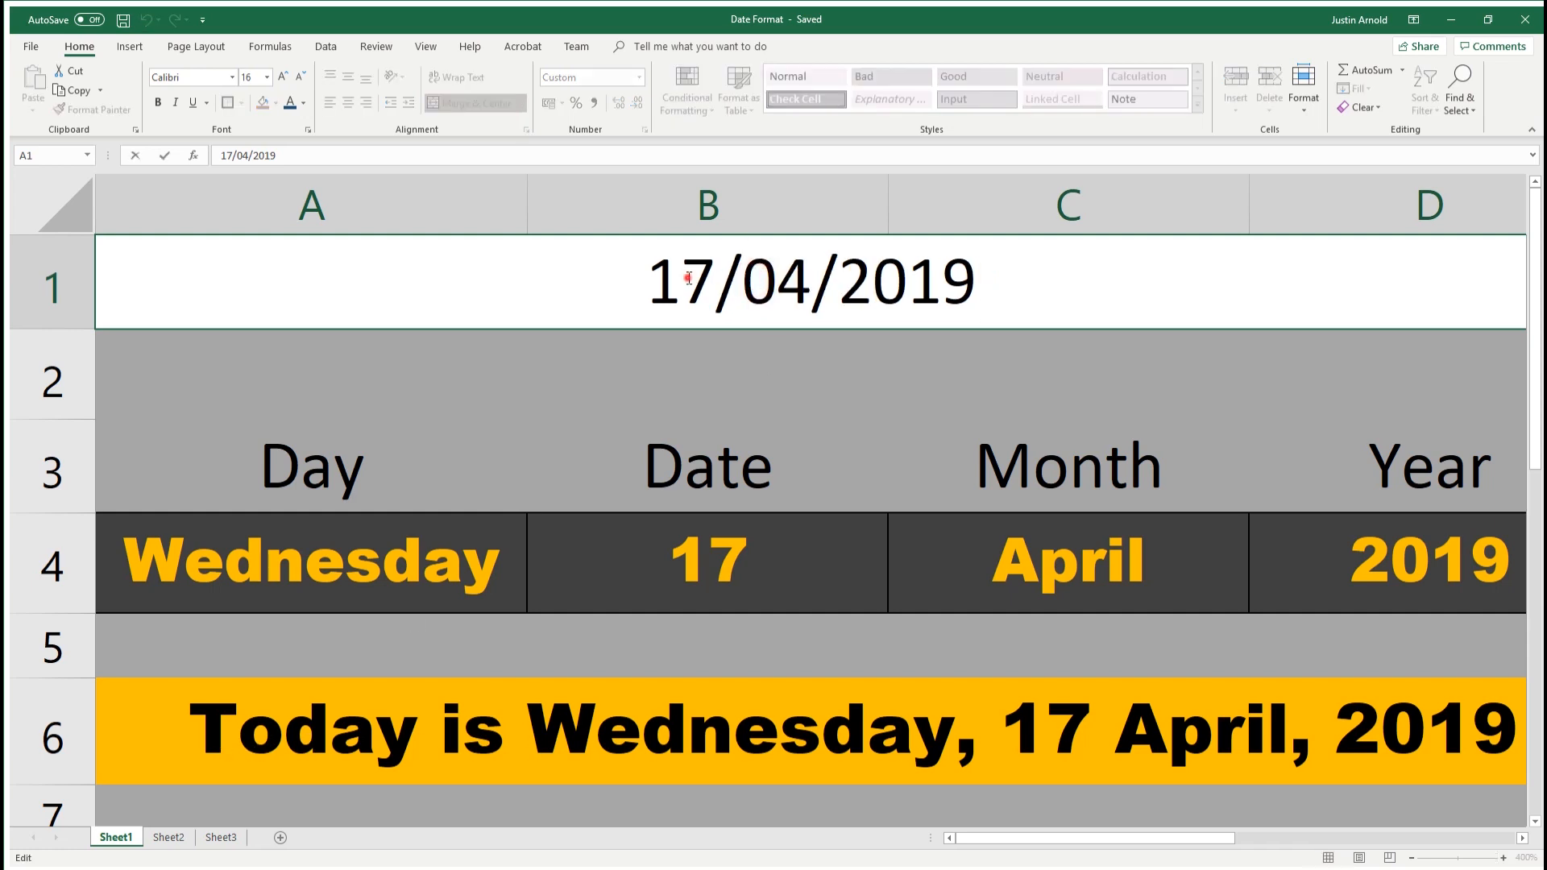
left_click(715, 278)
key("BackSpace")
type("8")
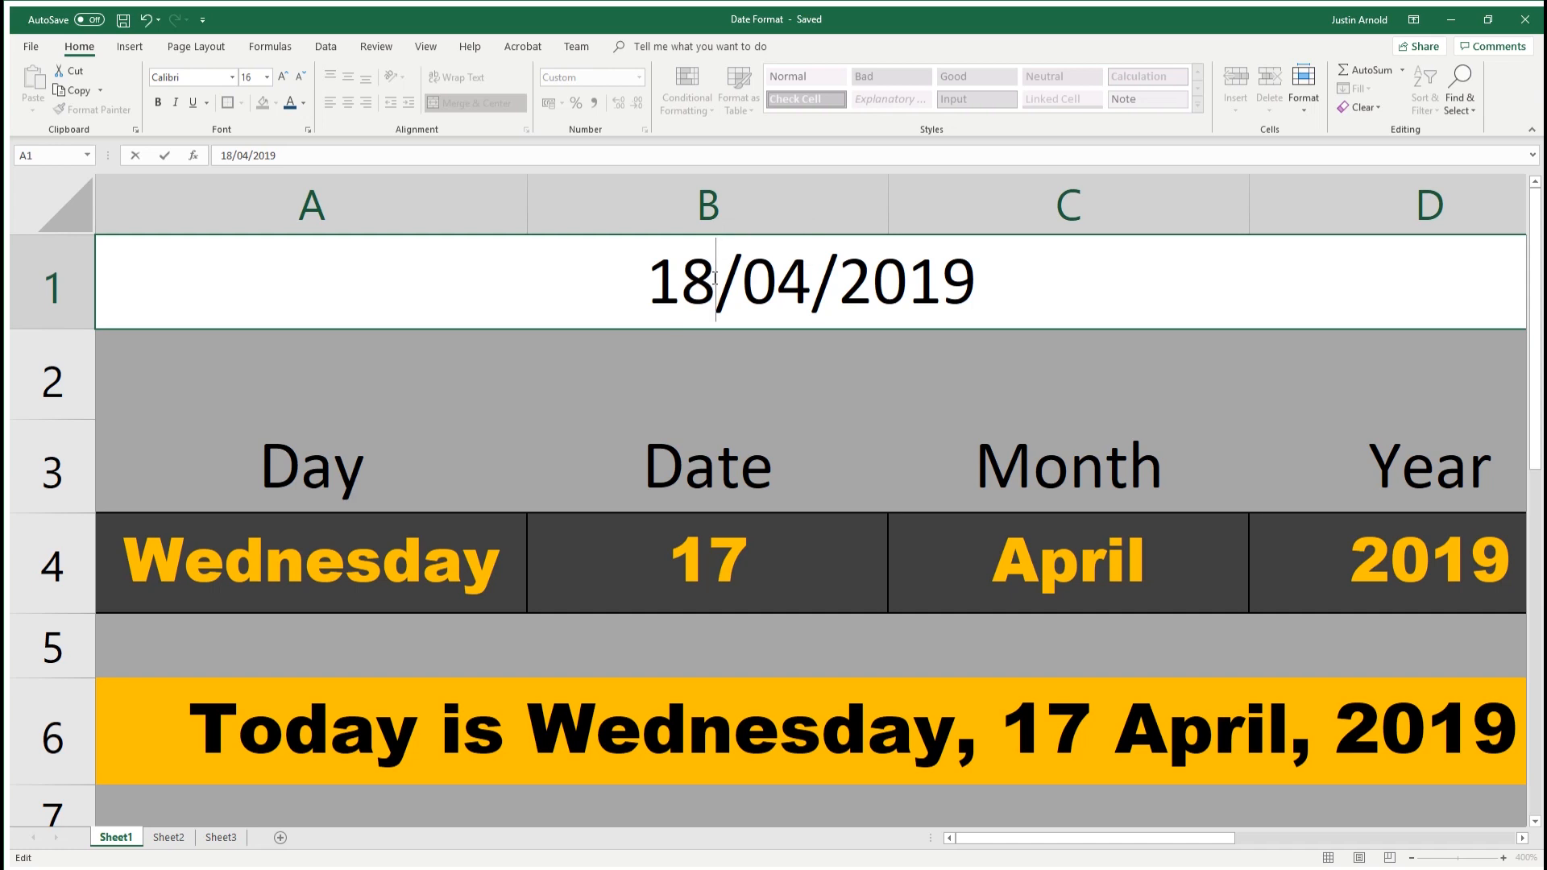
key("Return")
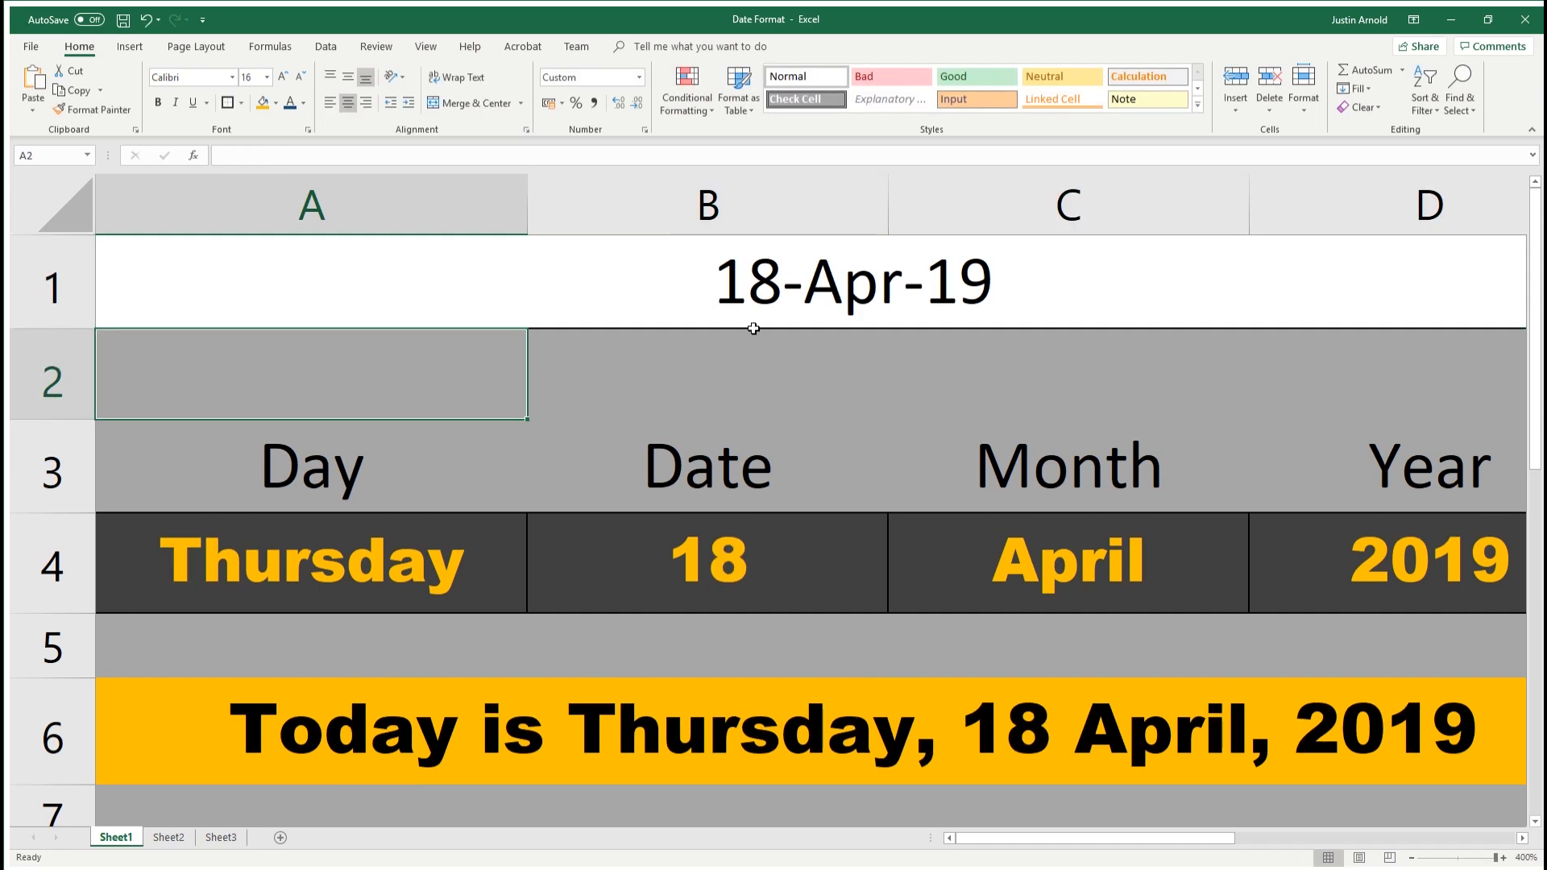
left_click(725, 284)
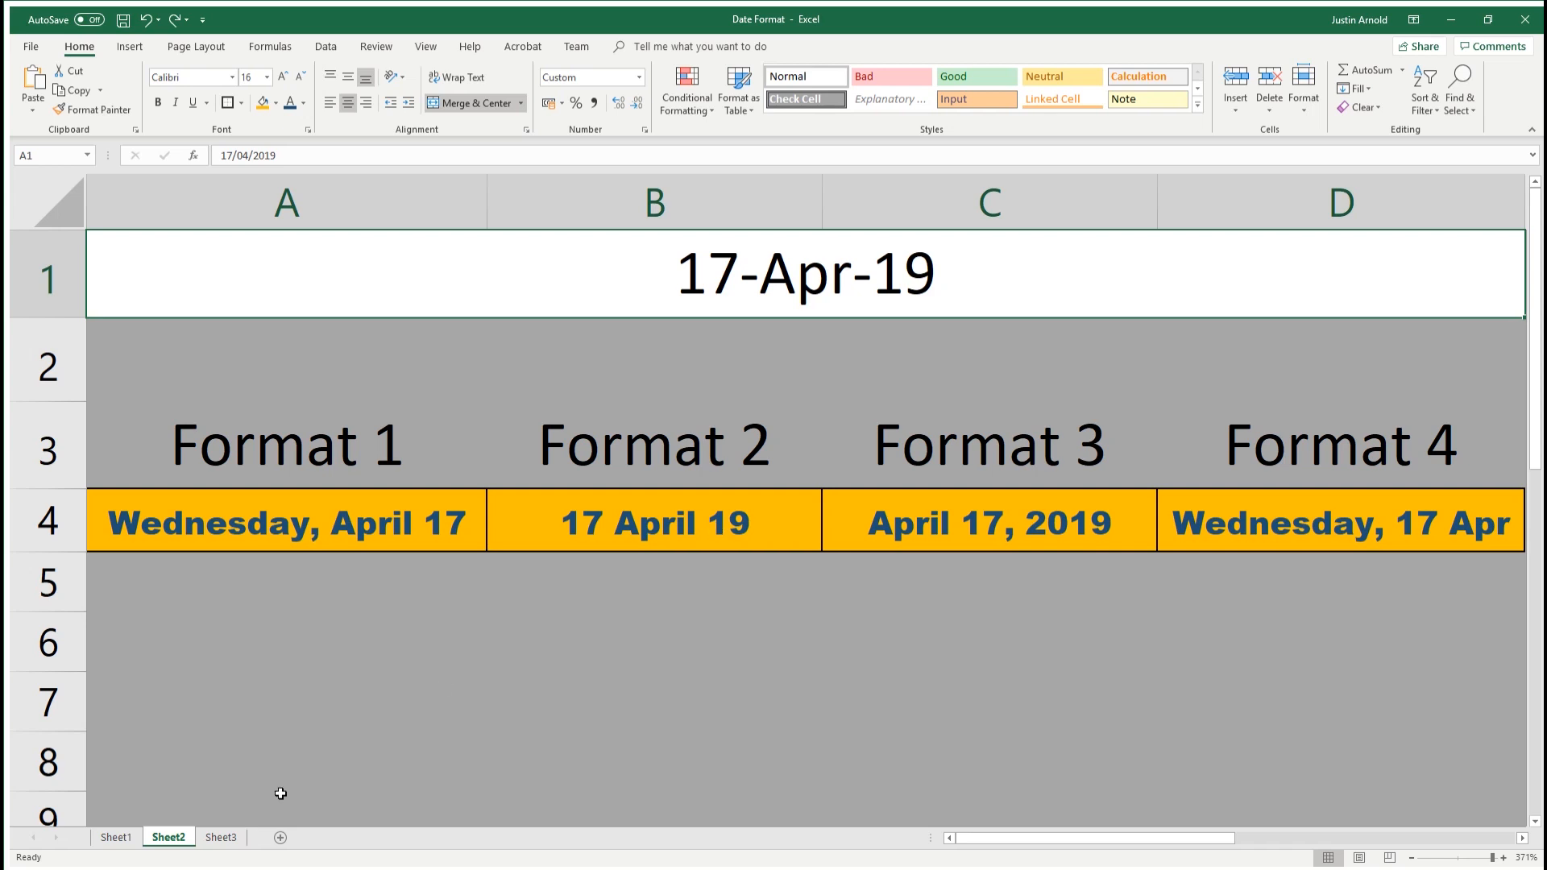
Enter the date 17-04-19 in cell A1 of Sheet3
left_click(216, 839)
left_click(219, 232)
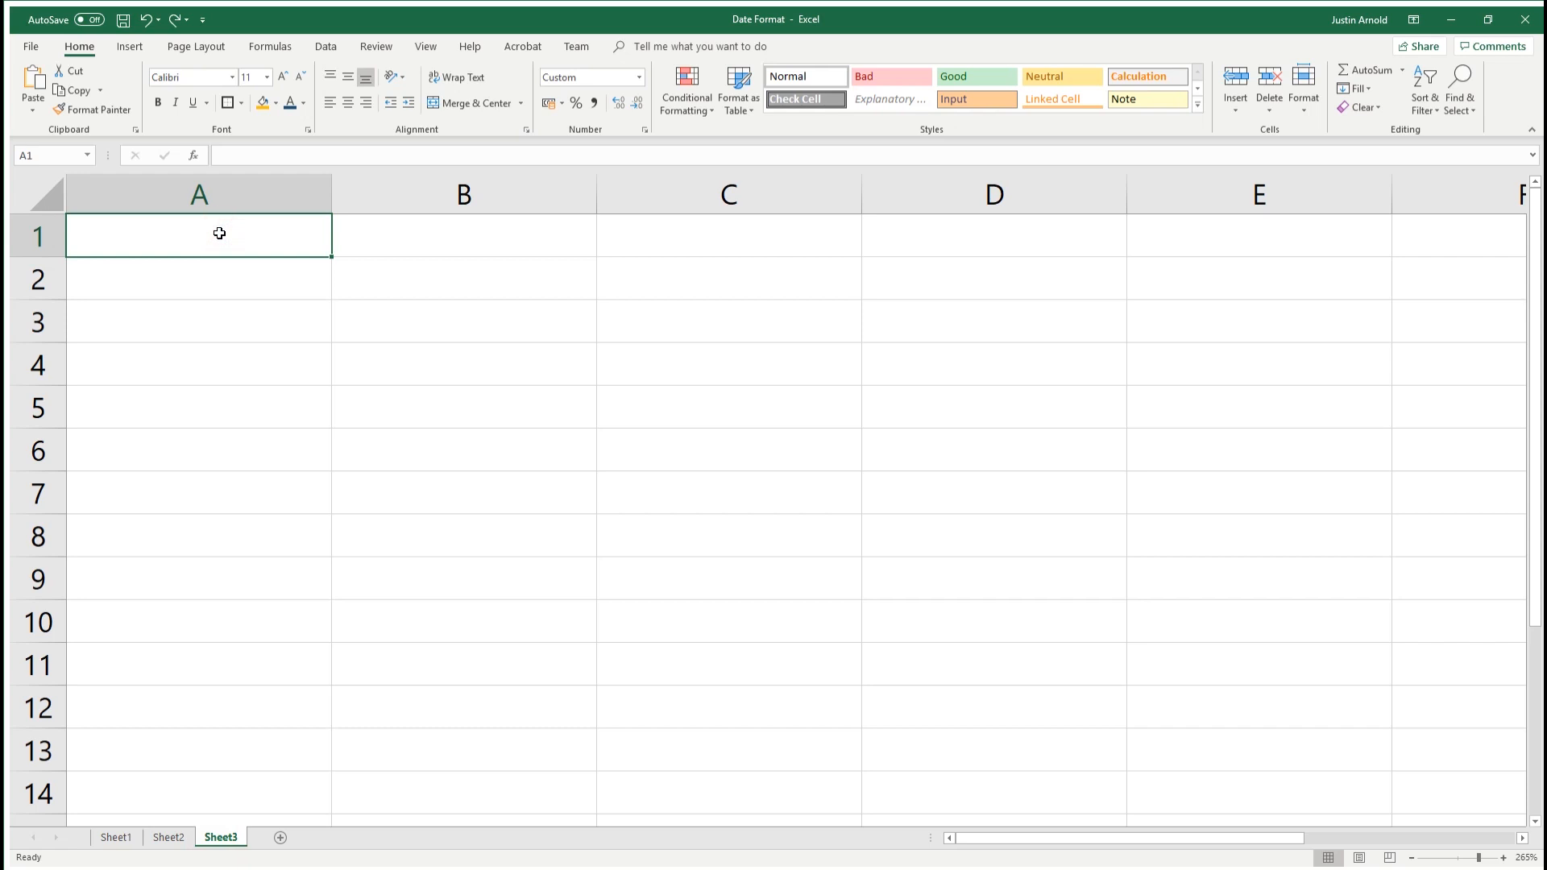
scroll(219, 233, "up", 2)
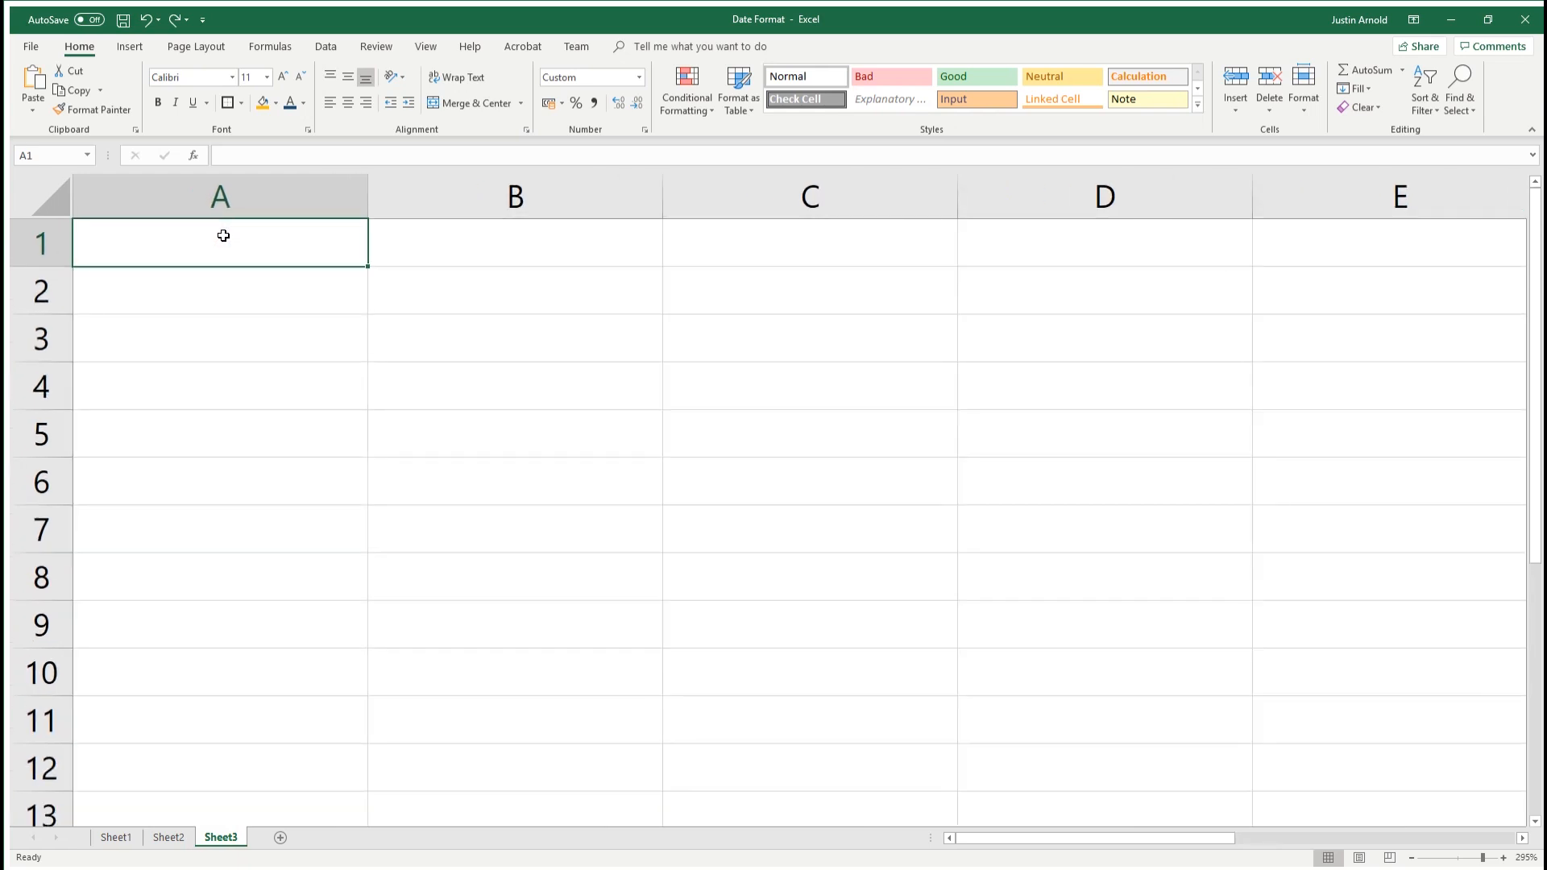
type("17-")
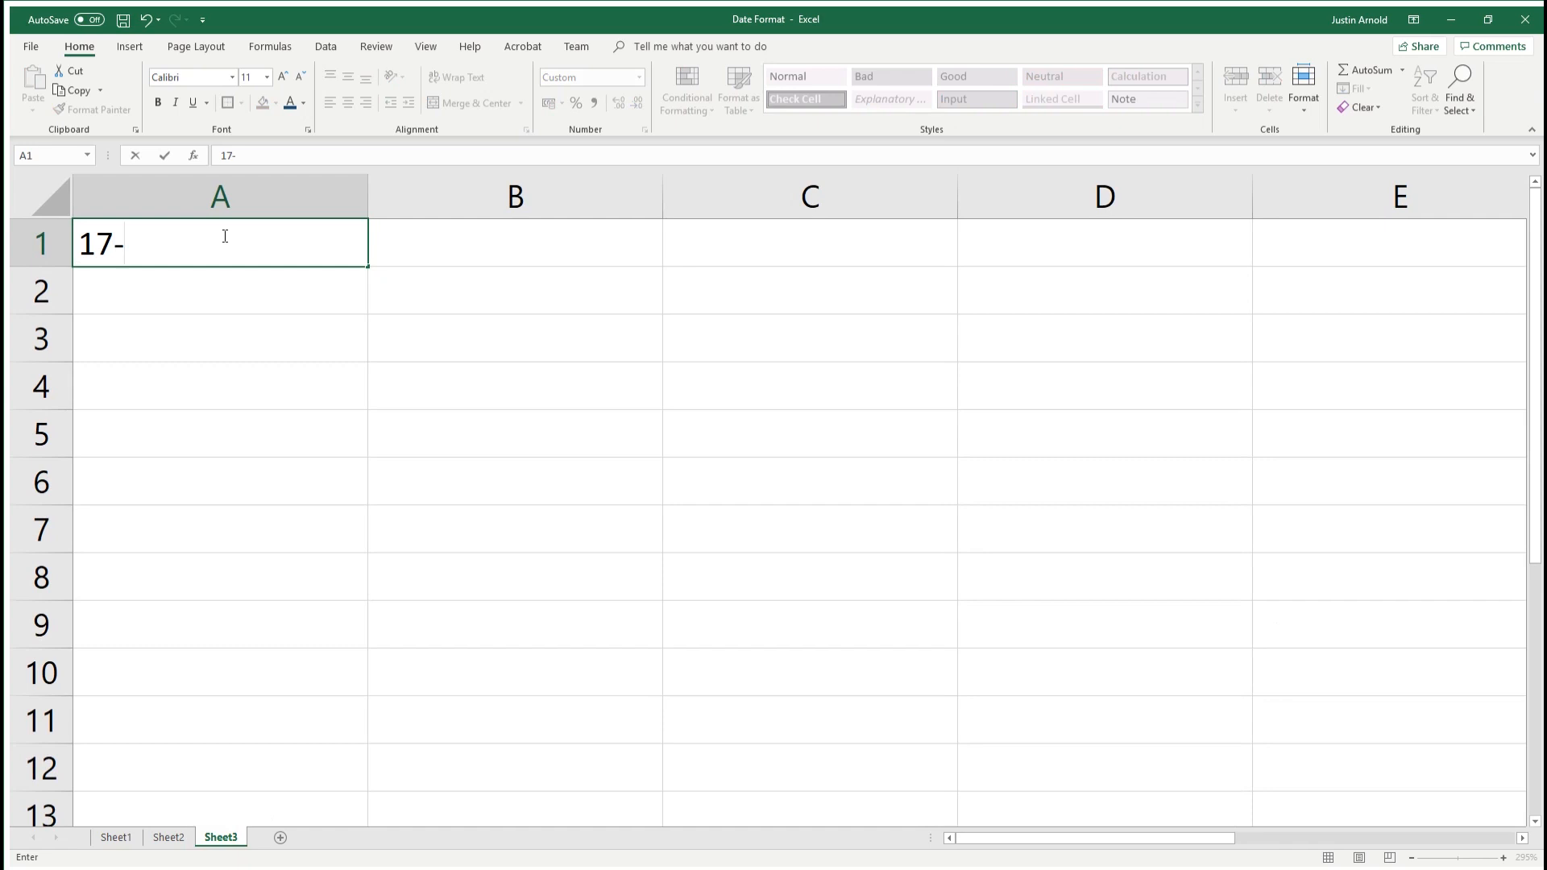
type("04-19")
key("Return")
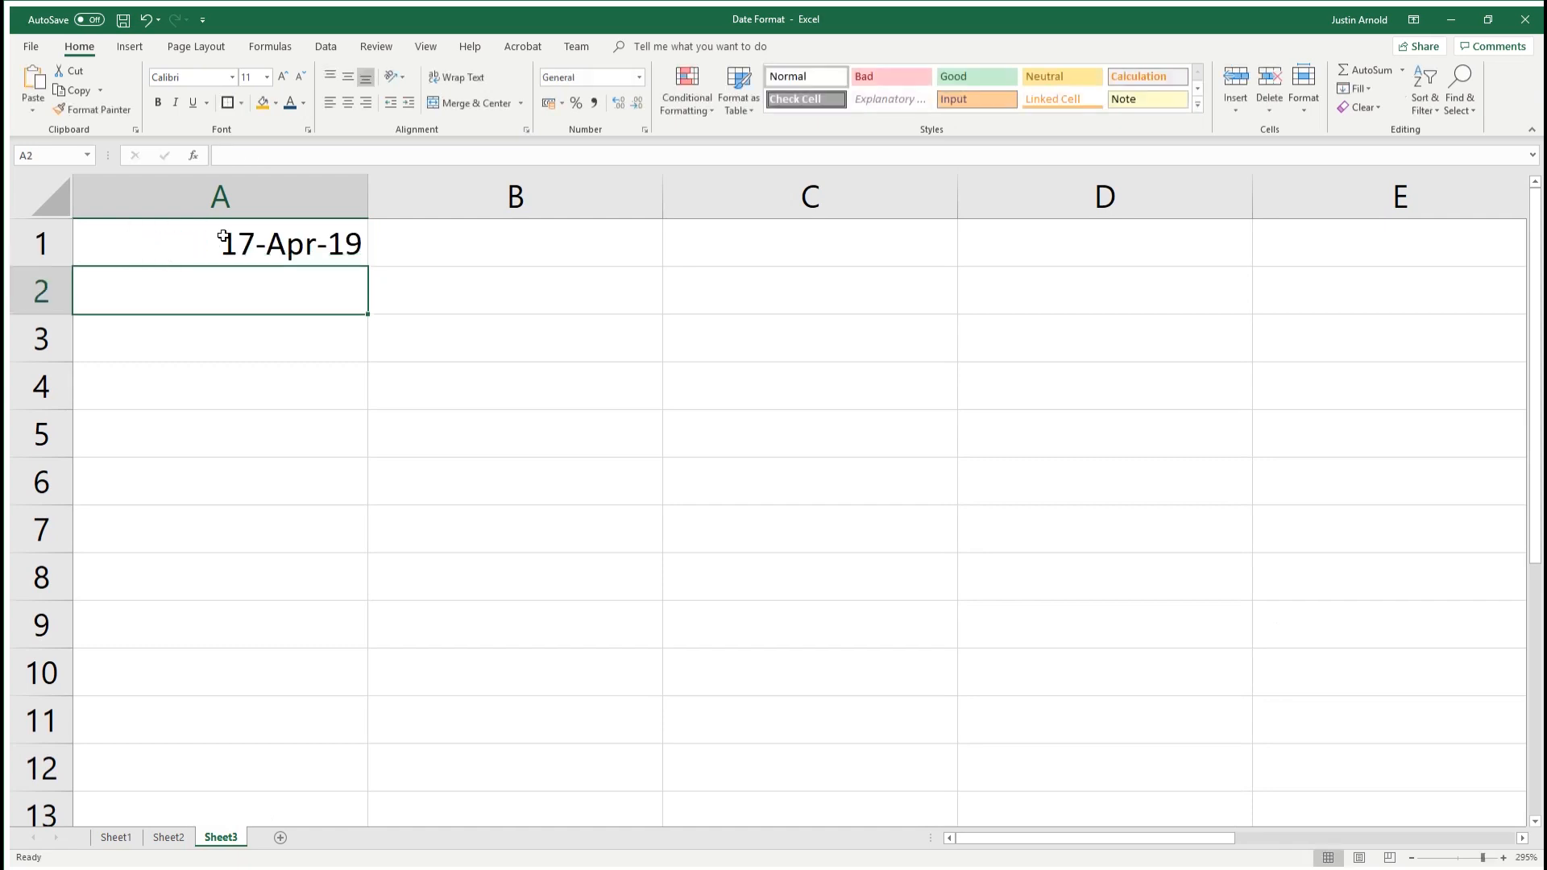
left_click(221, 236)
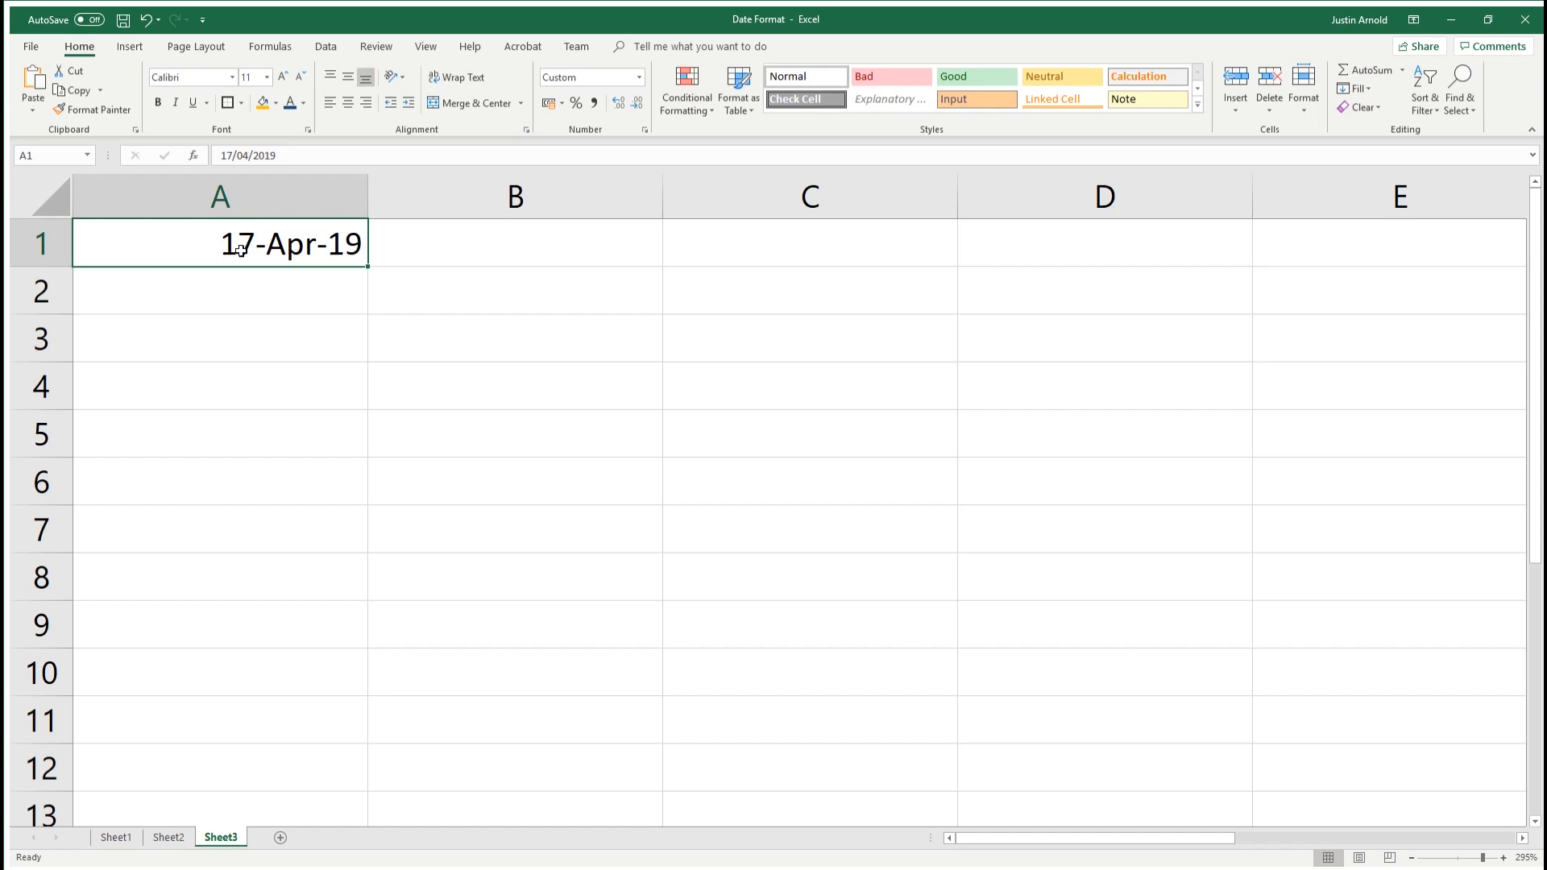
Center the contents of columns A and B both horizontally and vertically
left_click(544, 248)
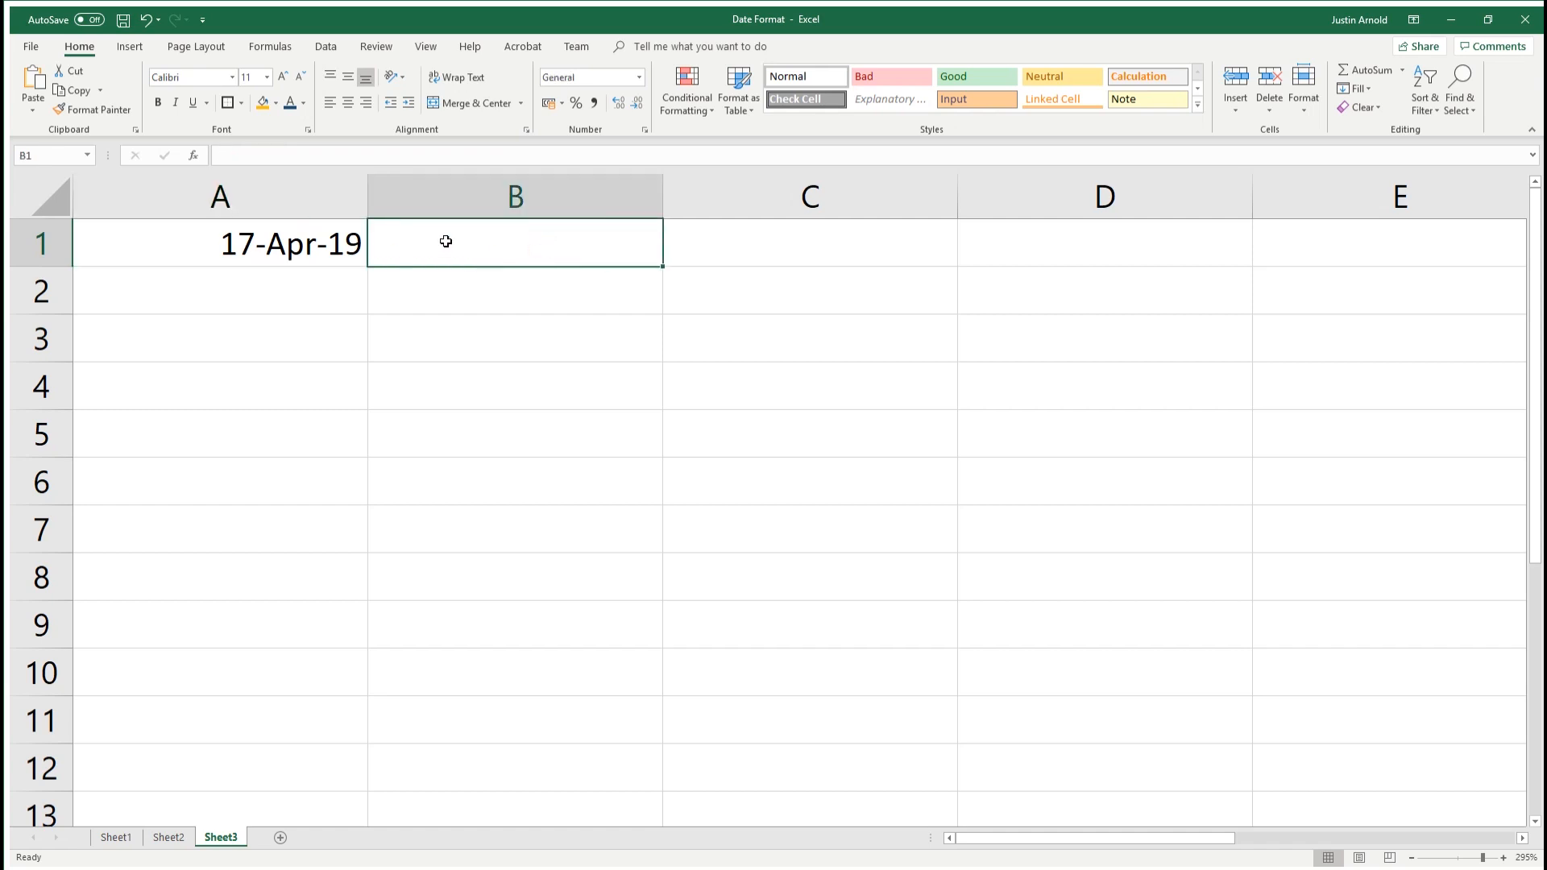
left_click_drag(225, 193, 487, 201)
left_click(348, 104)
left_click(348, 76)
left_click(470, 236)
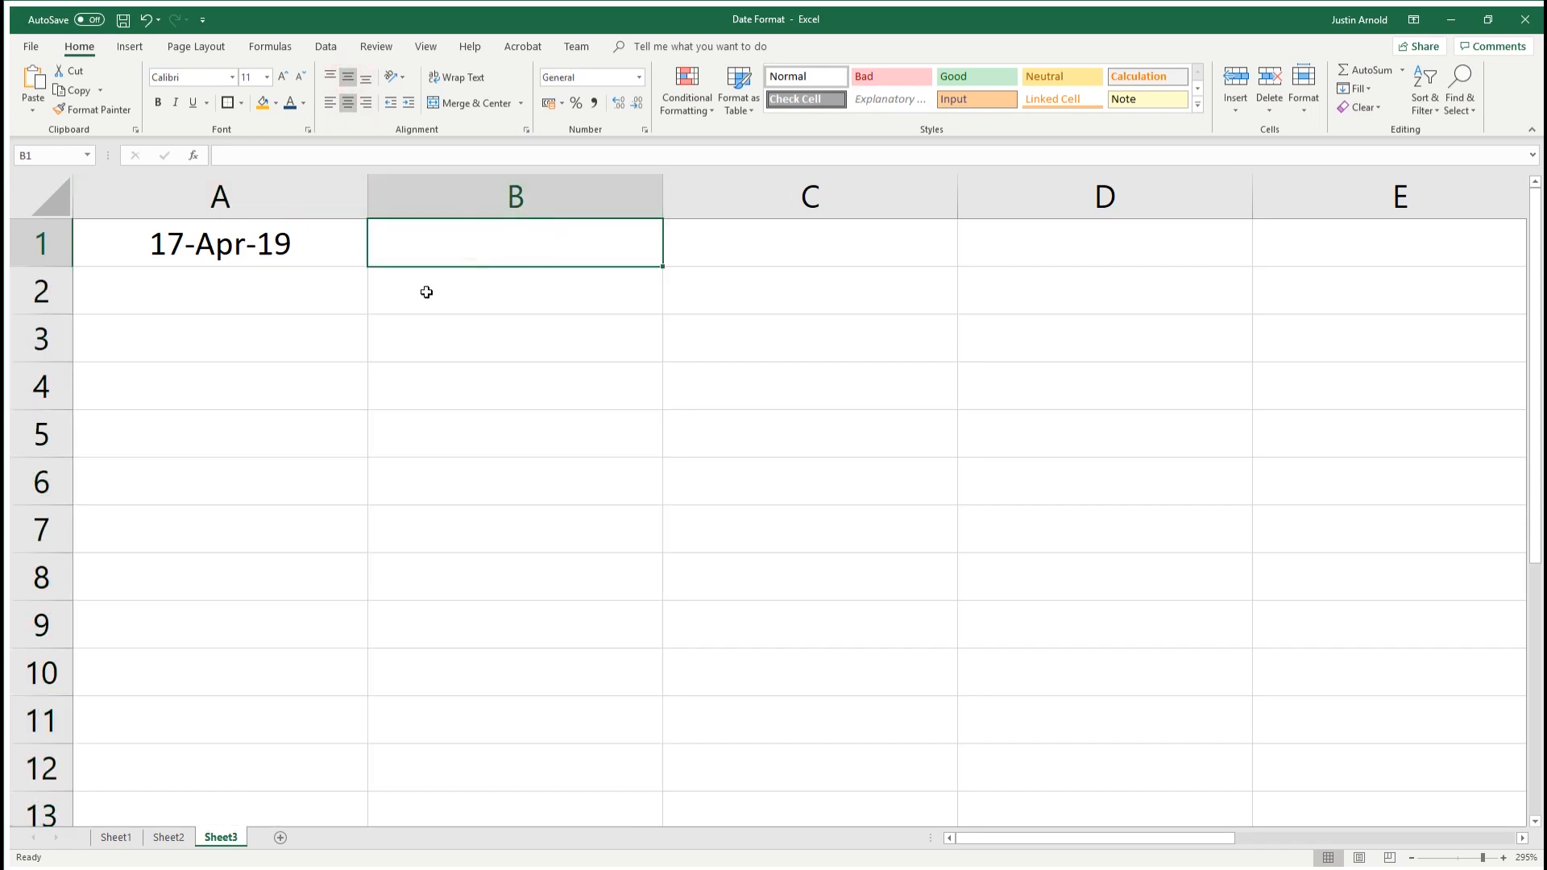
Enter the absolute reference formula =$A$1 in cell B1
type("=")
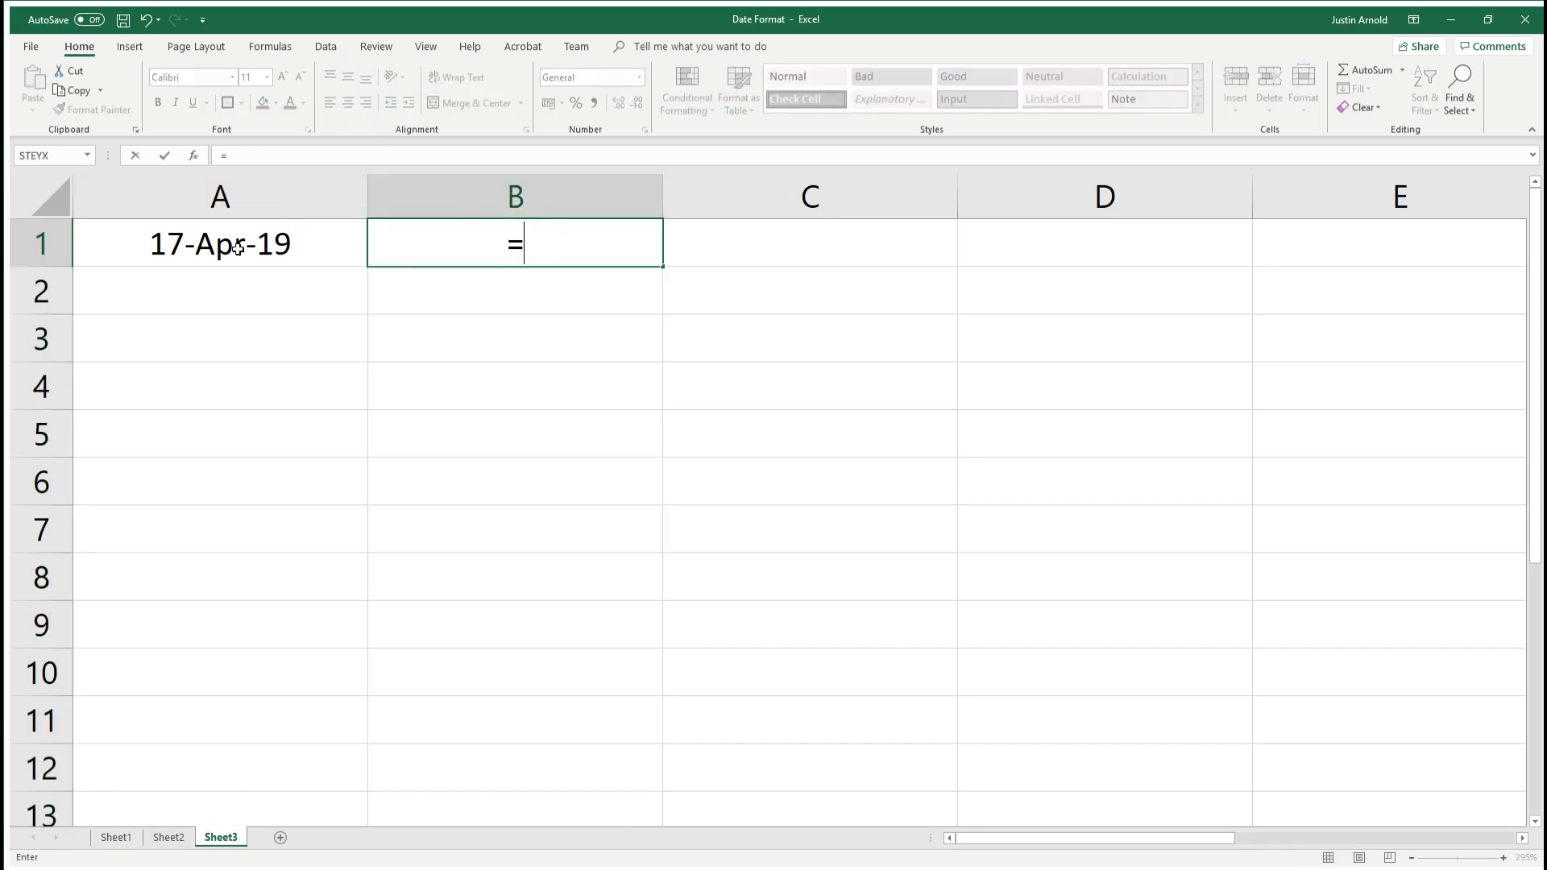
left_click(236, 247)
key("F4")
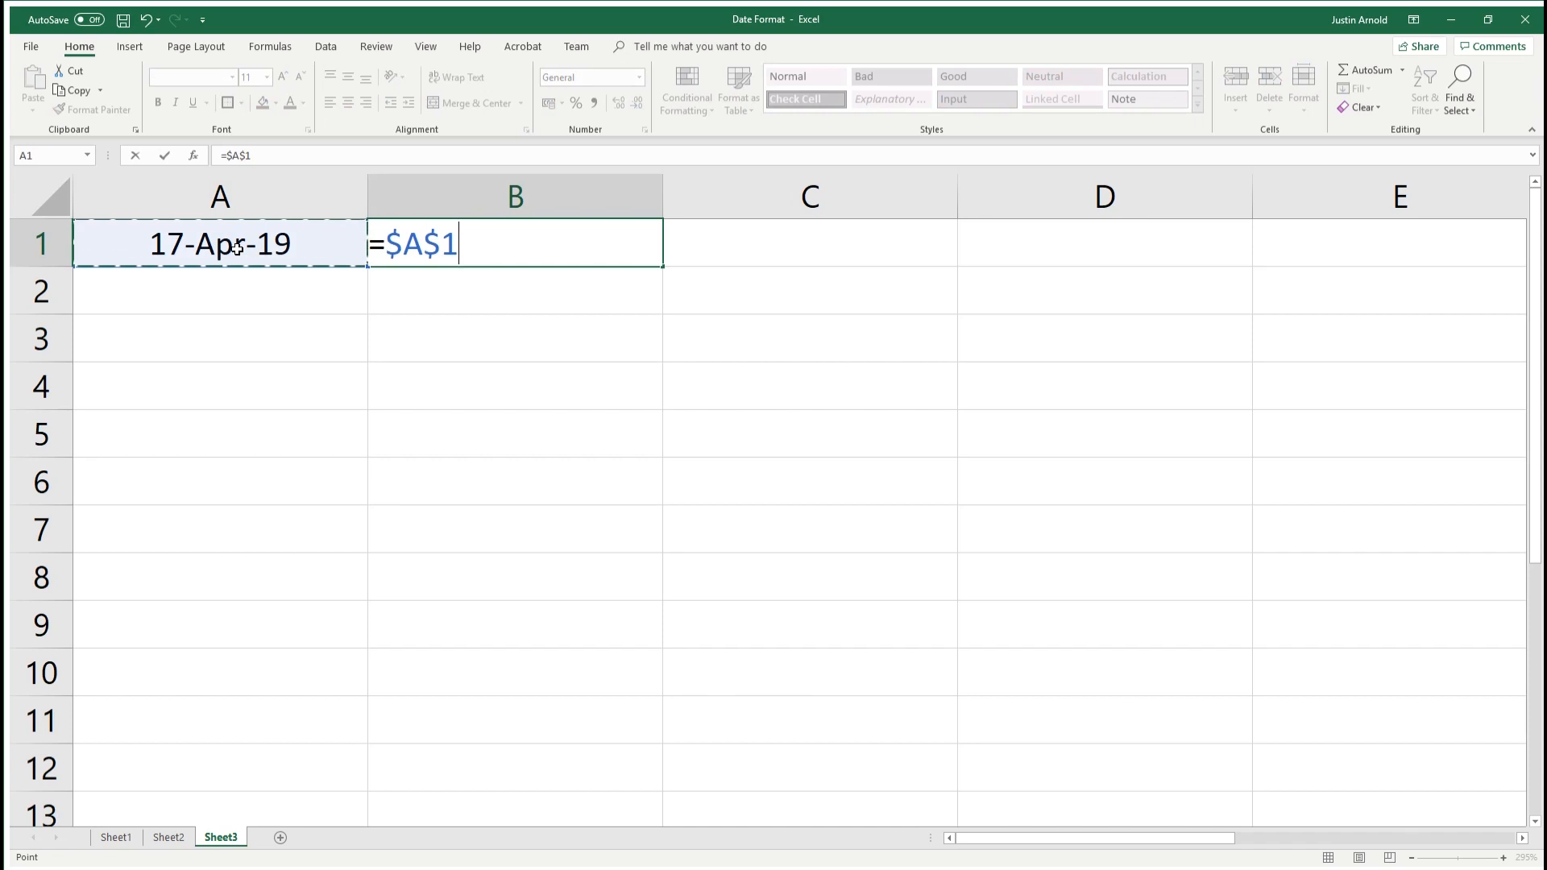
key("Return")
Fill the B1 formula down through B10 and check the copied cells
left_click(496, 258)
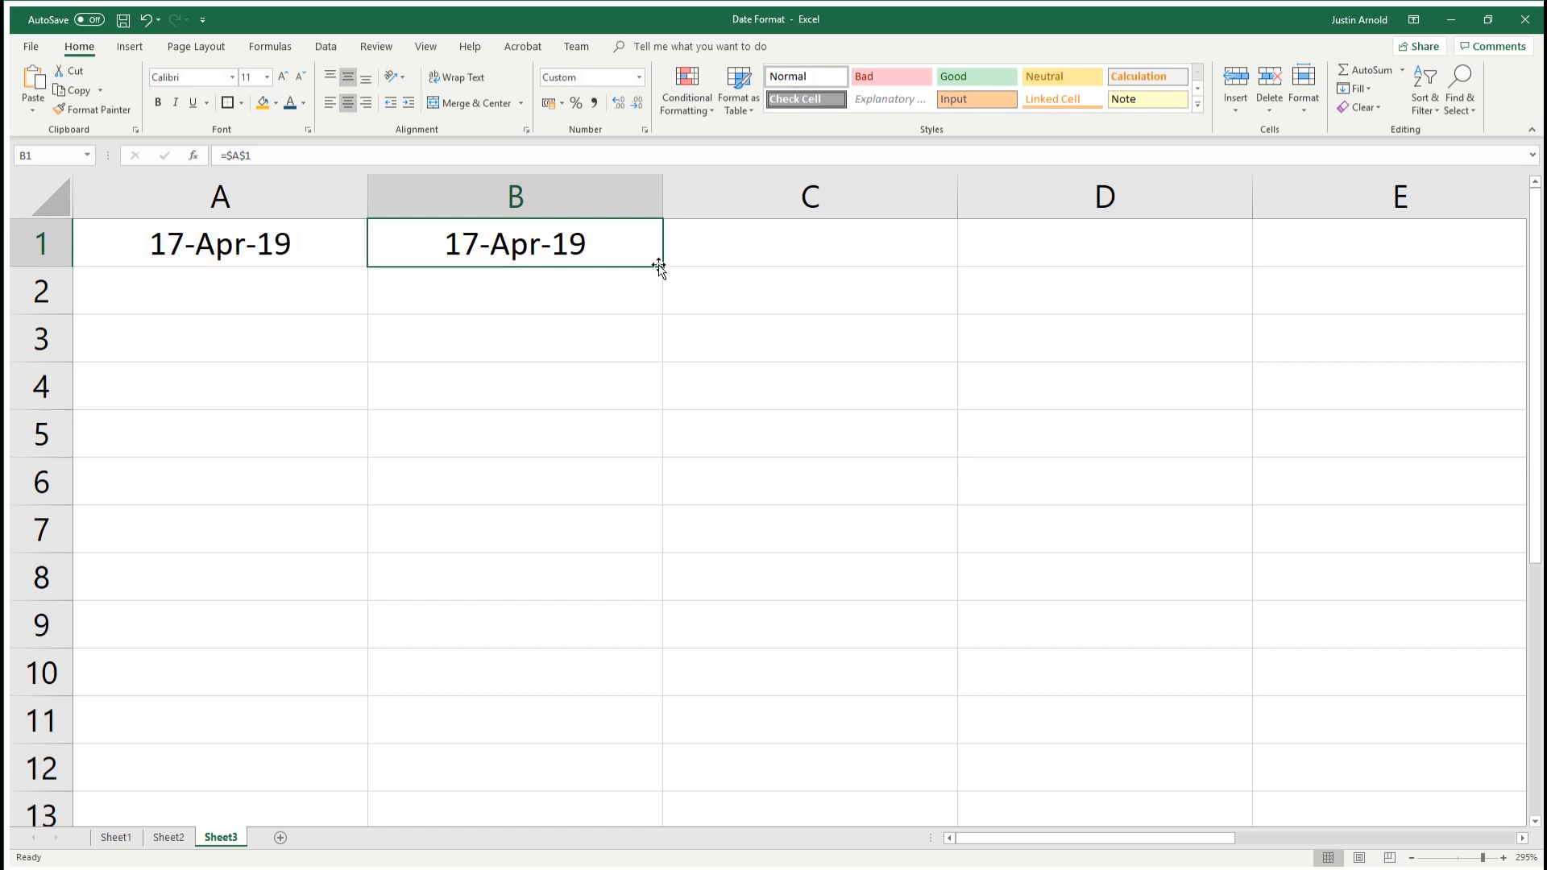
left_click_drag(659, 265, 636, 690)
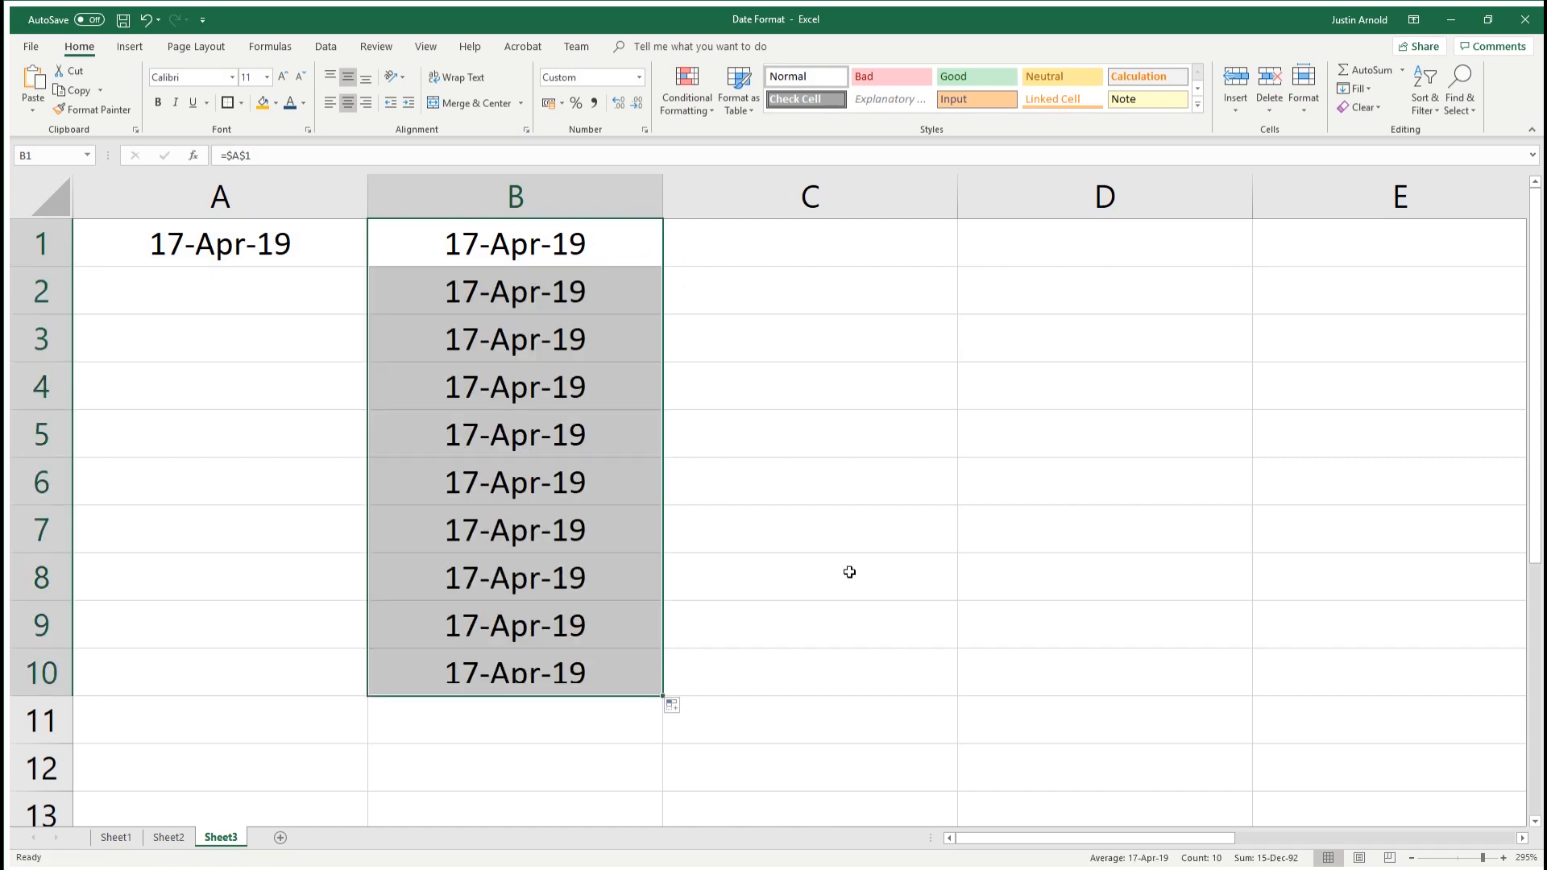
left_click(849, 573)
left_click(478, 290)
left_click(476, 371)
left_click(476, 462)
left_click(476, 532)
left_click(465, 274)
Try changing the day of the date in A1 to 18, and undo the change
left_click(175, 257)
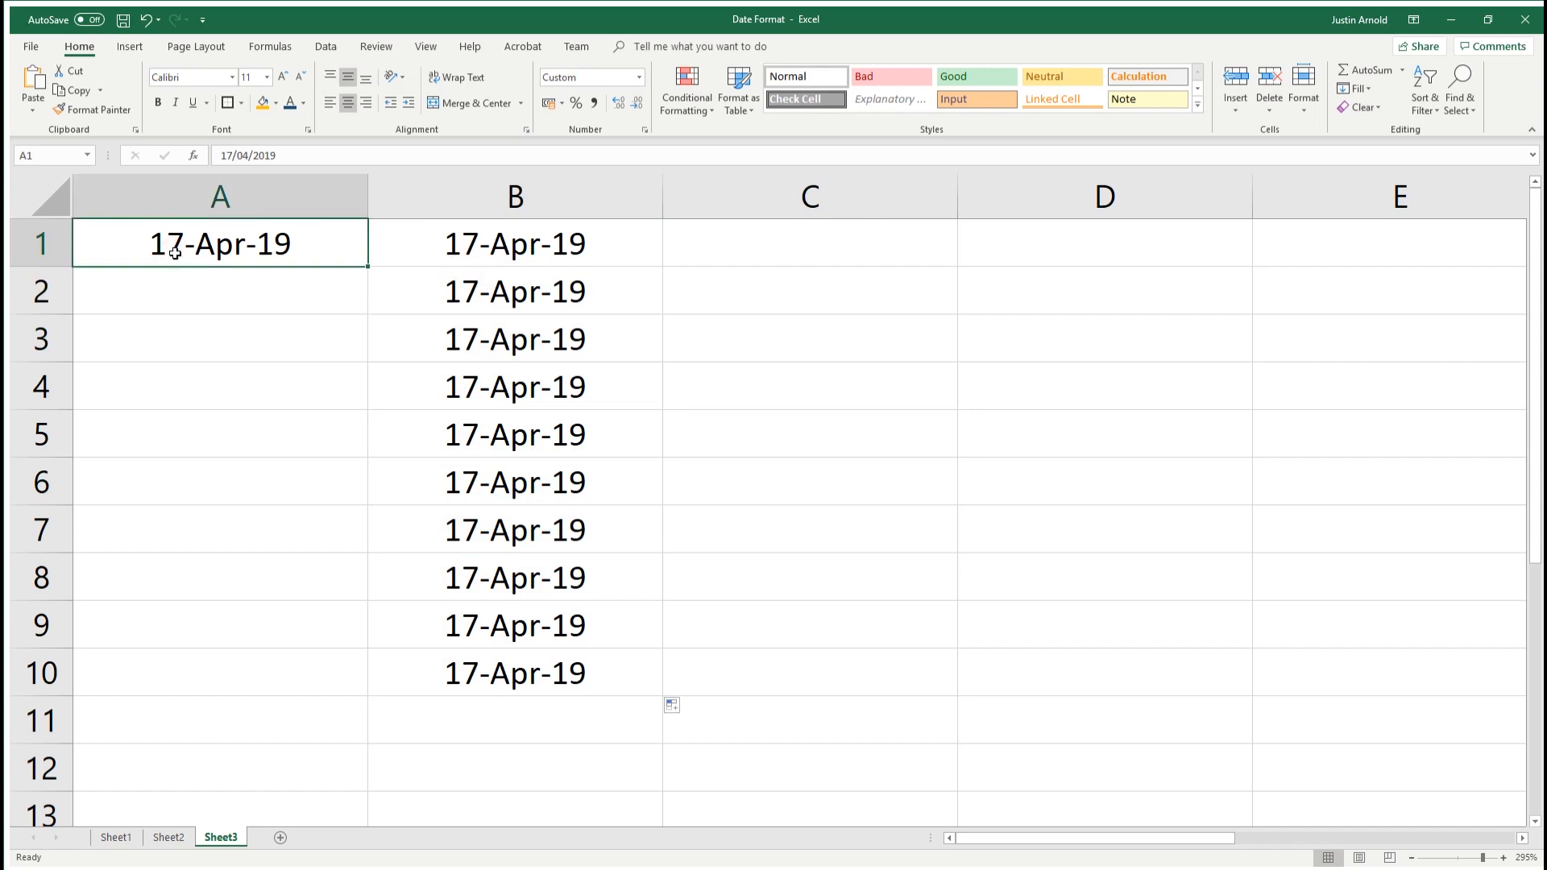
double_click(169, 246)
key("BackSpace")
type("8")
key("Return")
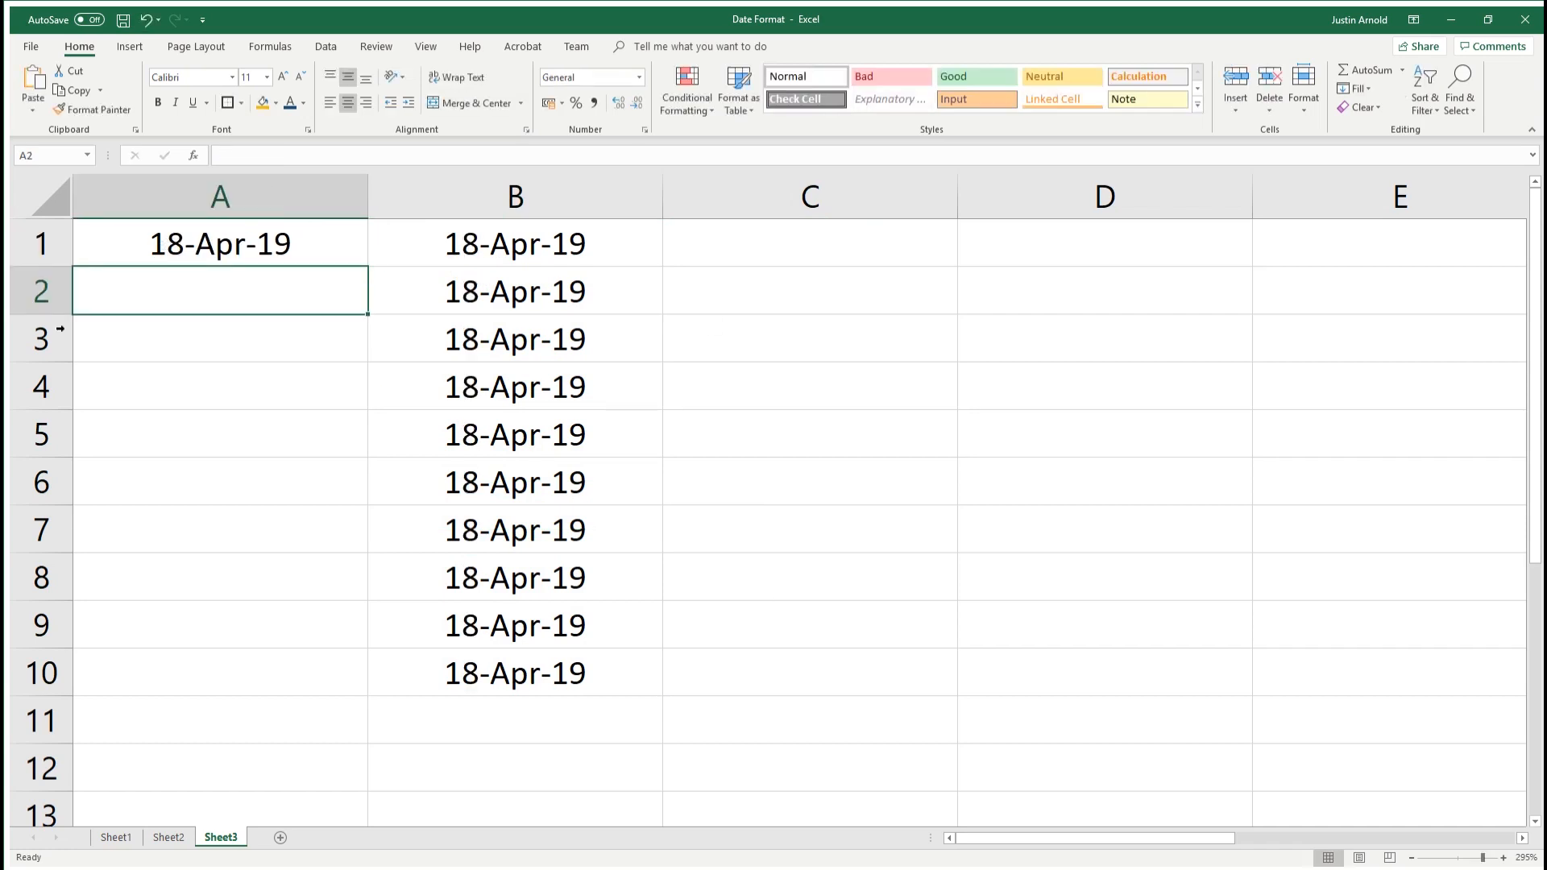
key("ctrl+z")
left_click(569, 238)
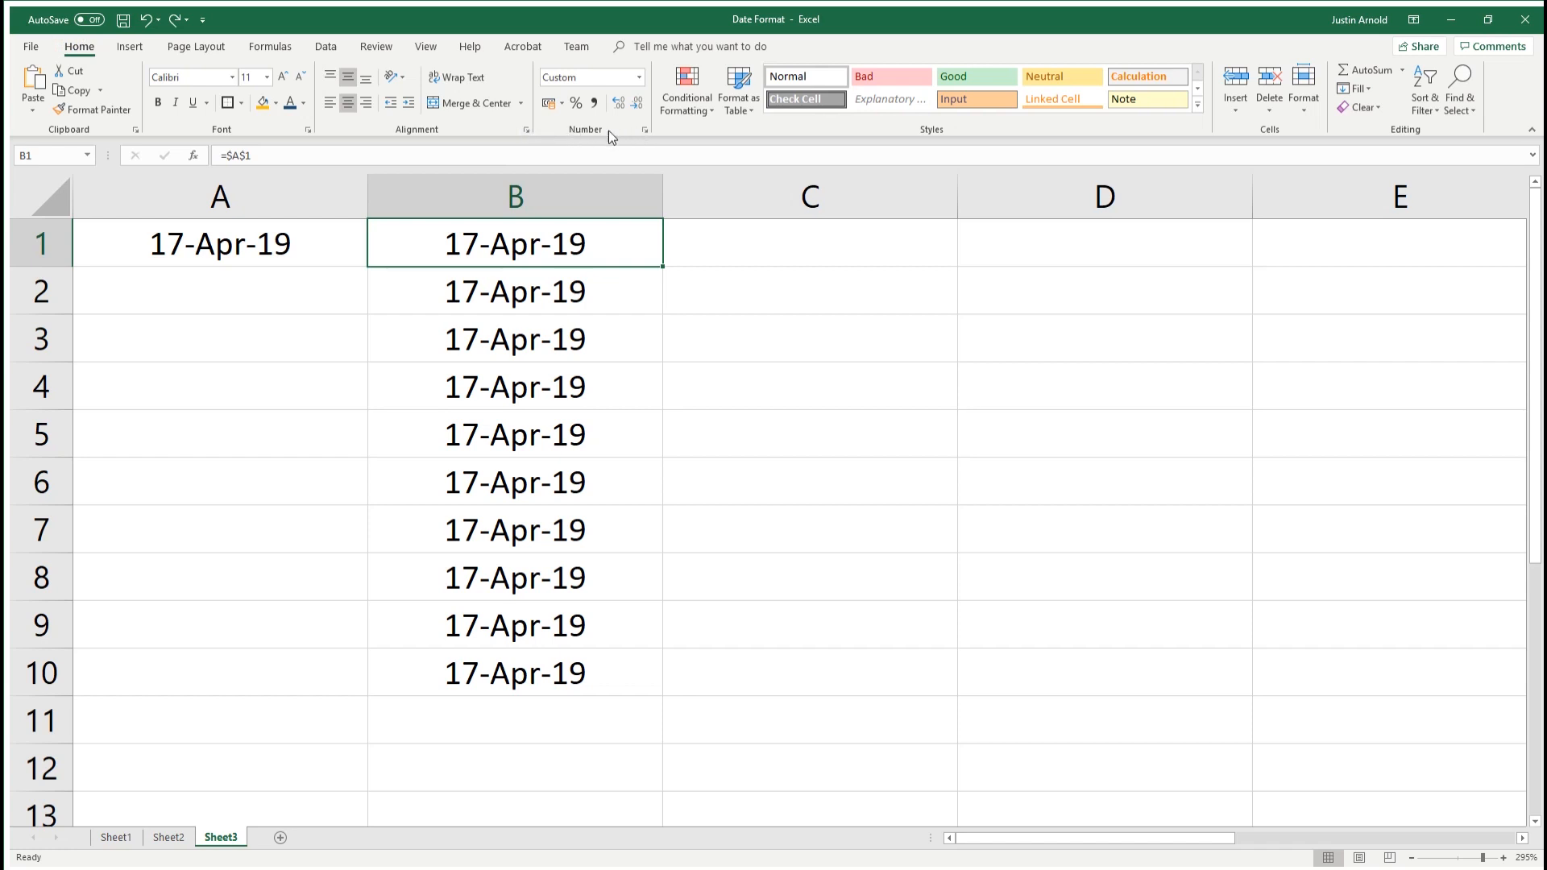
left_click(640, 77)
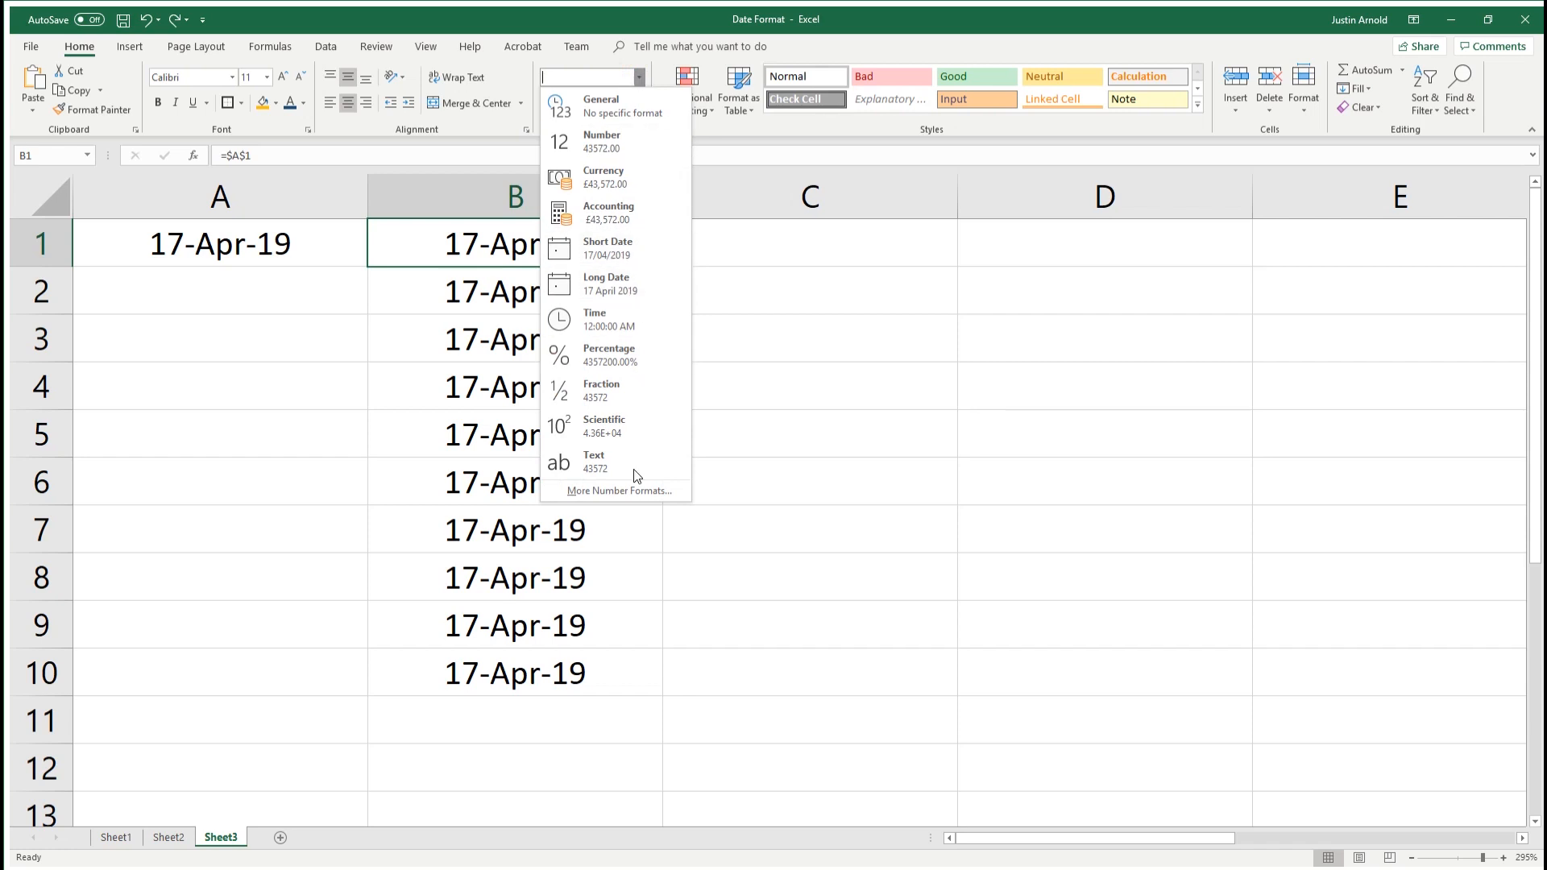
left_click(627, 494)
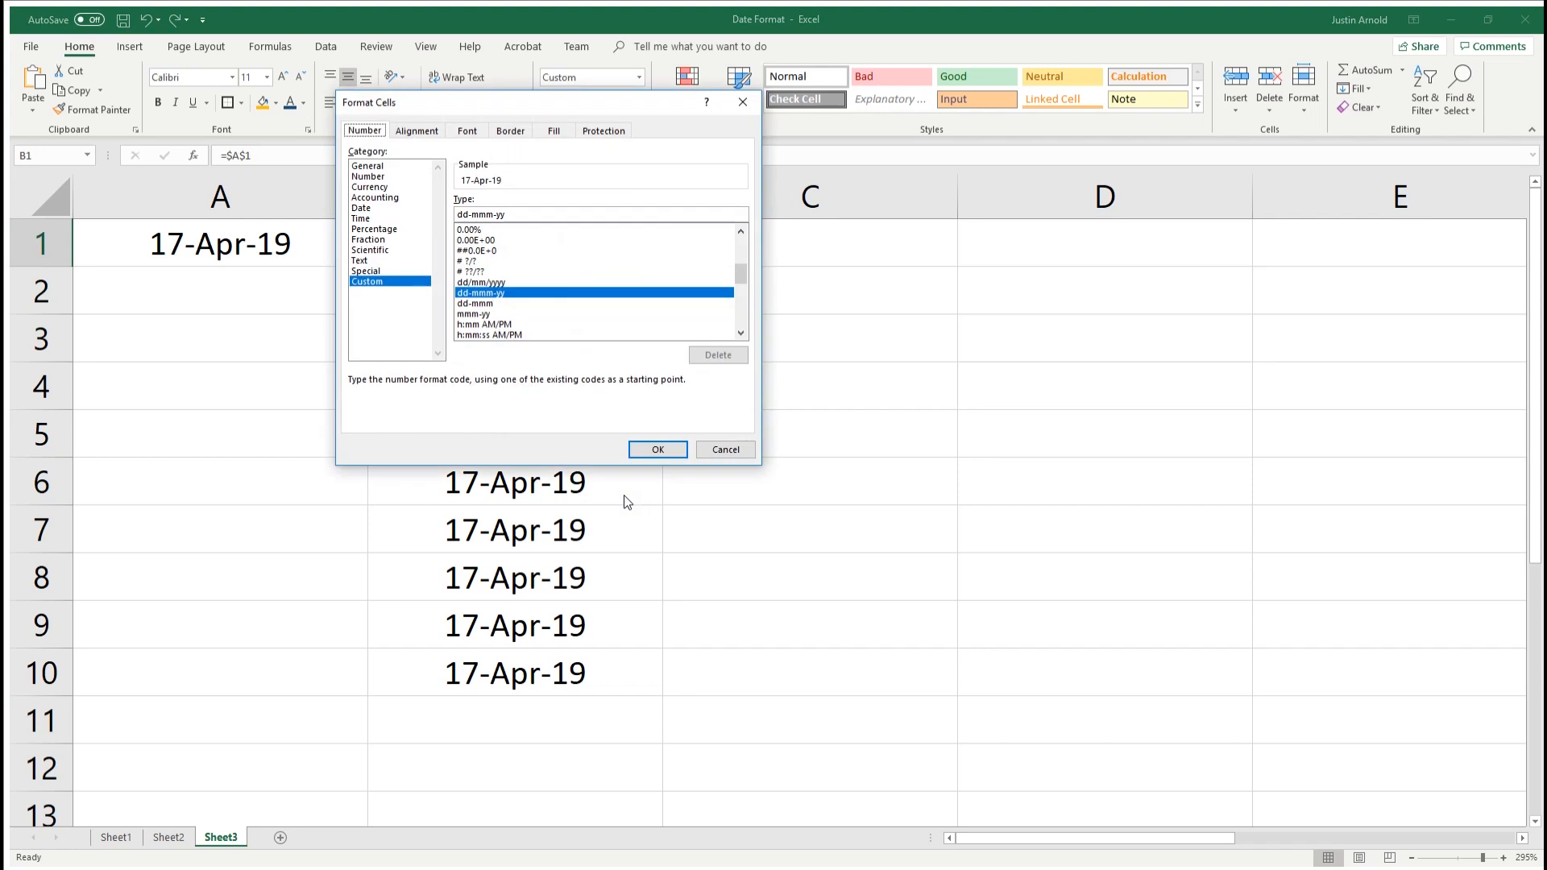
left_click(734, 103)
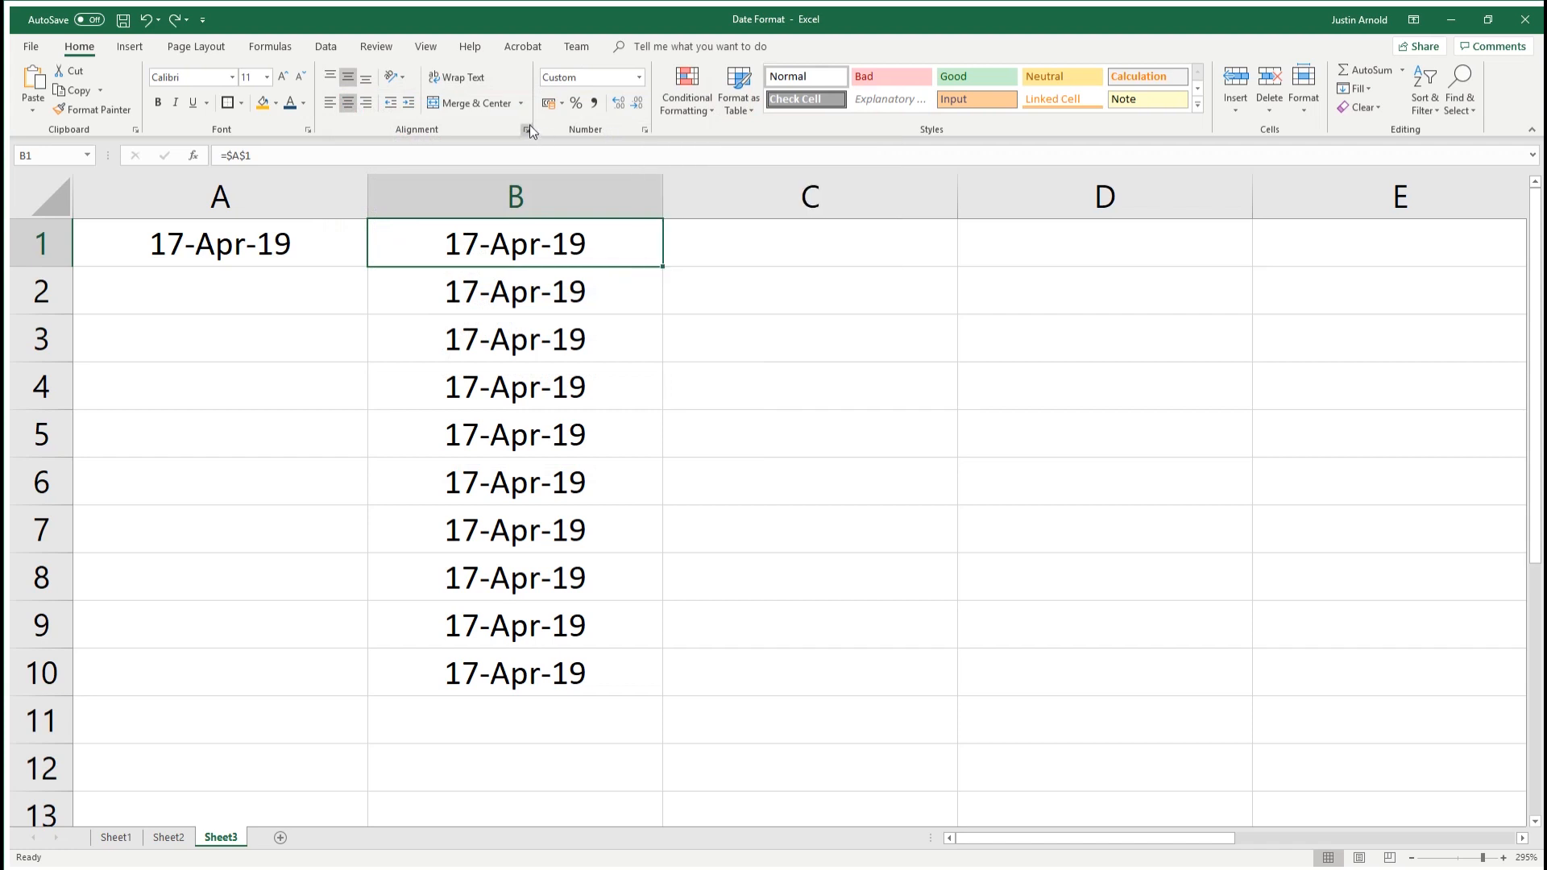
Open the number format settings for cell B1 and review the General and Date categories
left_click(643, 128)
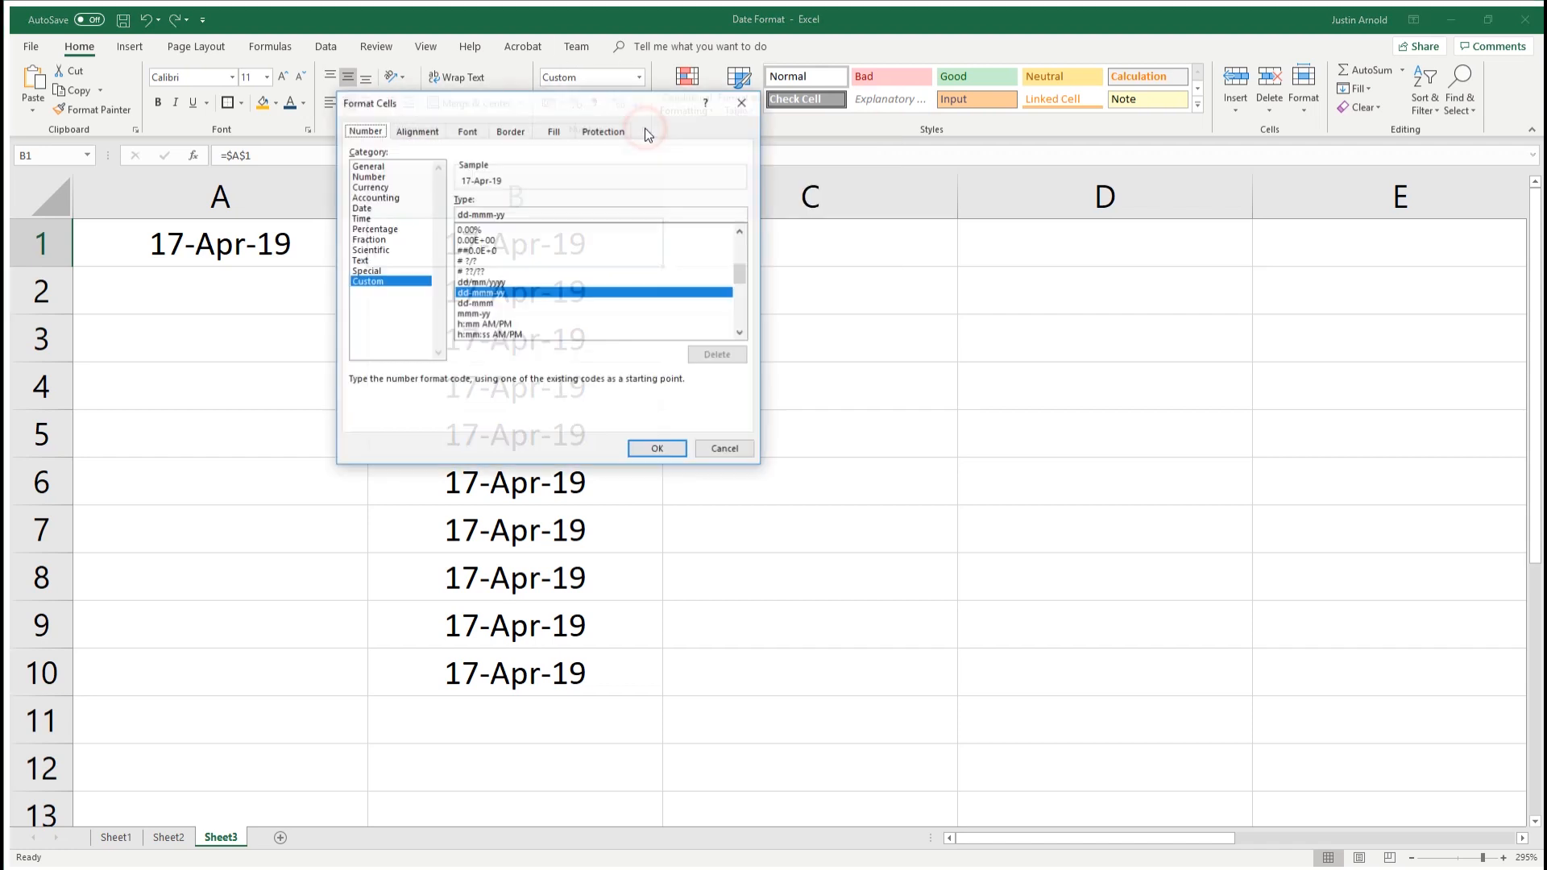
left_click_drag(551, 110, 600, 176)
left_click_drag(674, 203, 876, 244)
left_click(712, 297)
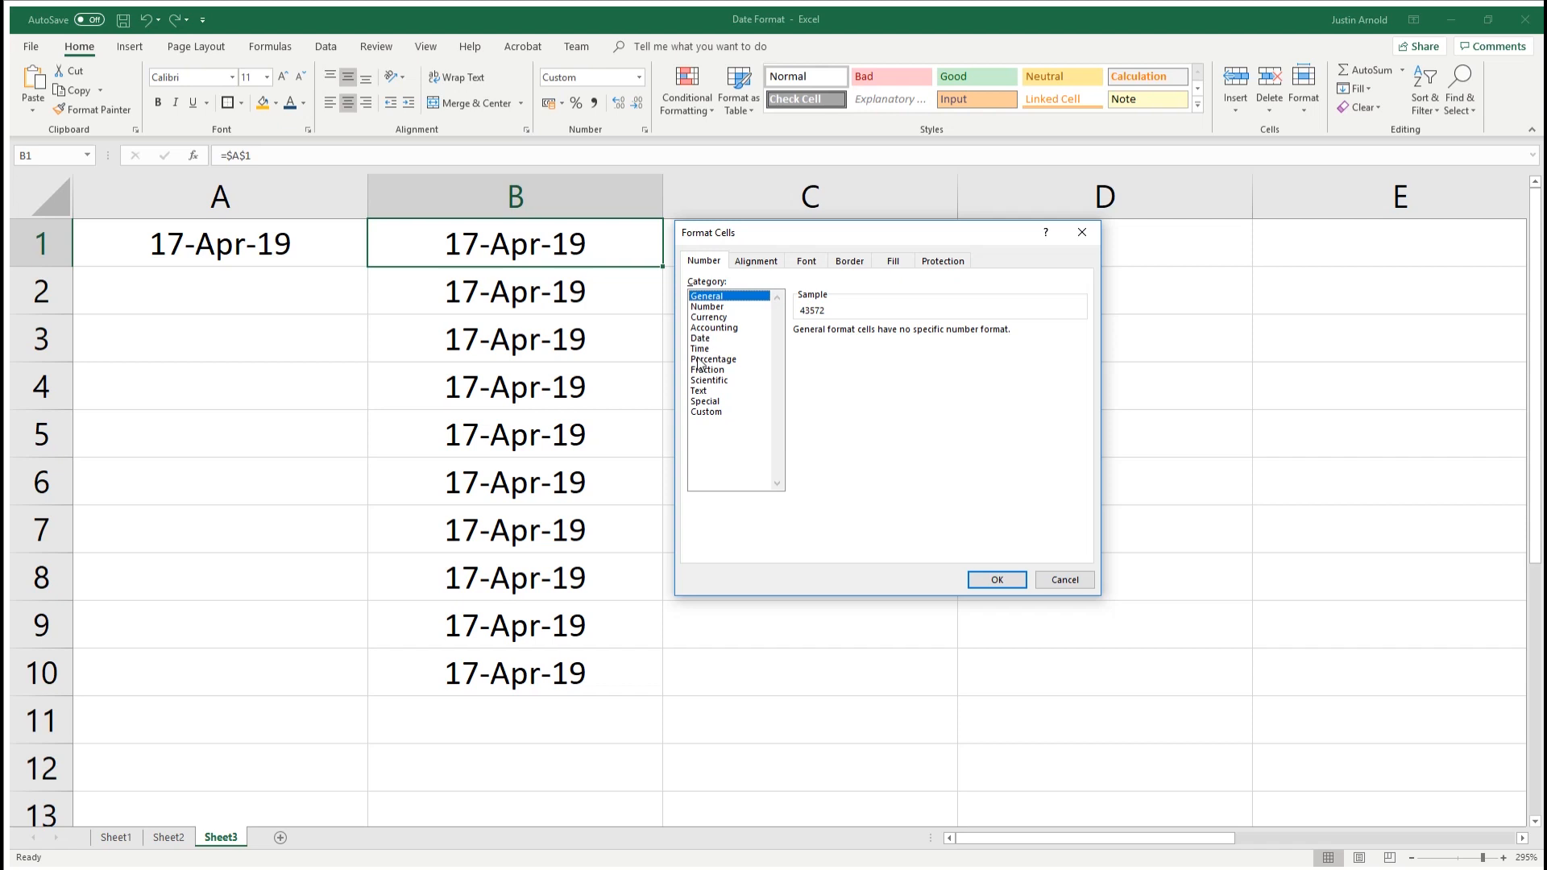
left_click(700, 339)
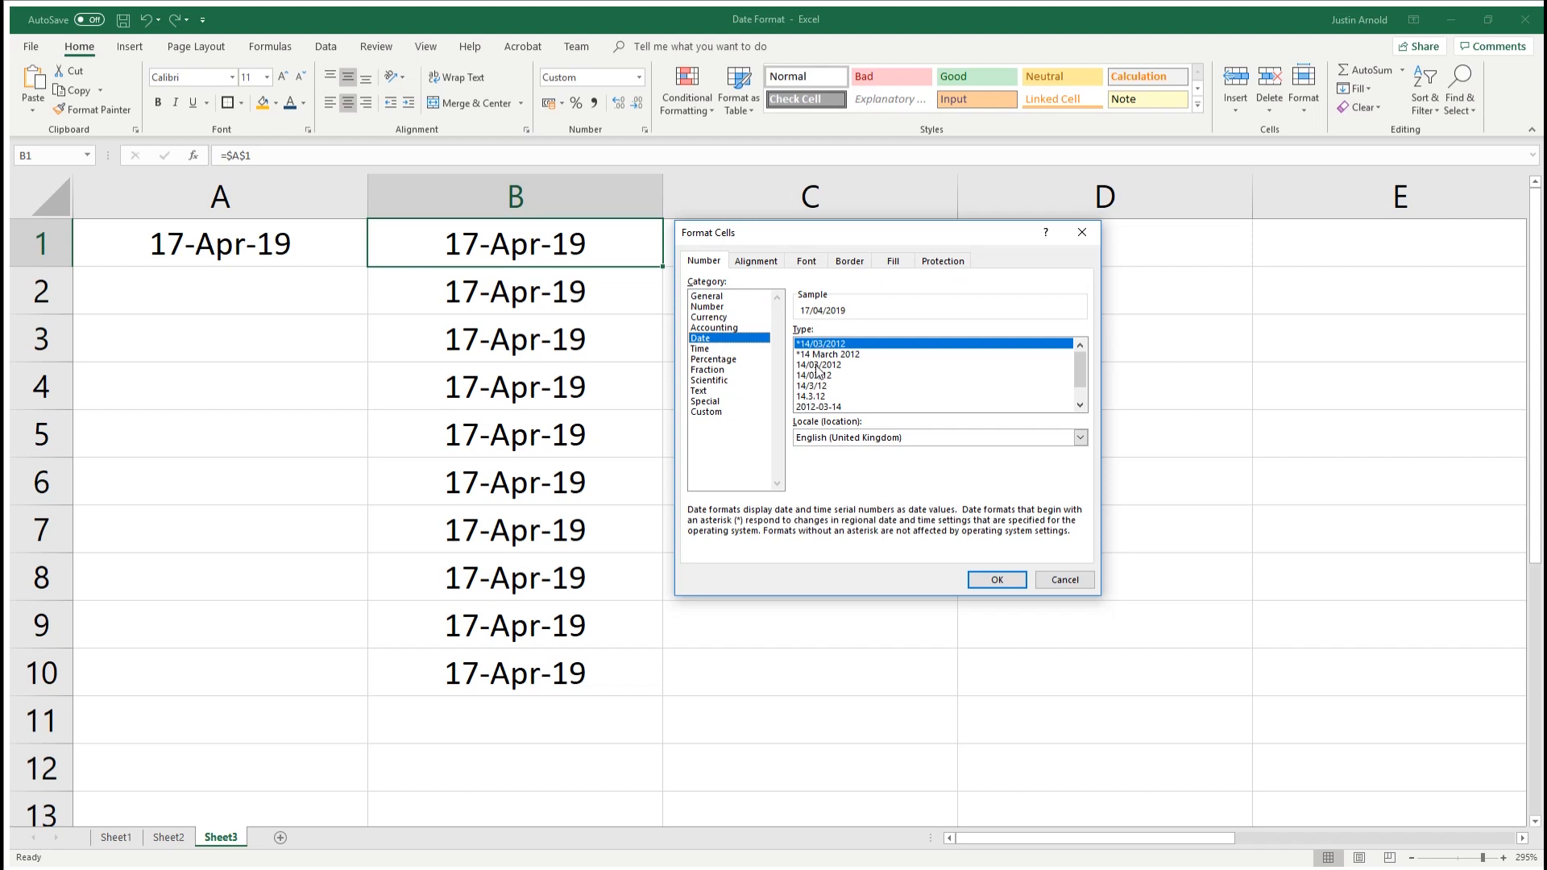
mouse_move(1087, 369)
left_mouse_down()
mouse_move(1087, 405)
mouse_move(1084, 351)
left_mouse_up()
Apply the custom number format d to cell B1
left_click(709, 412)
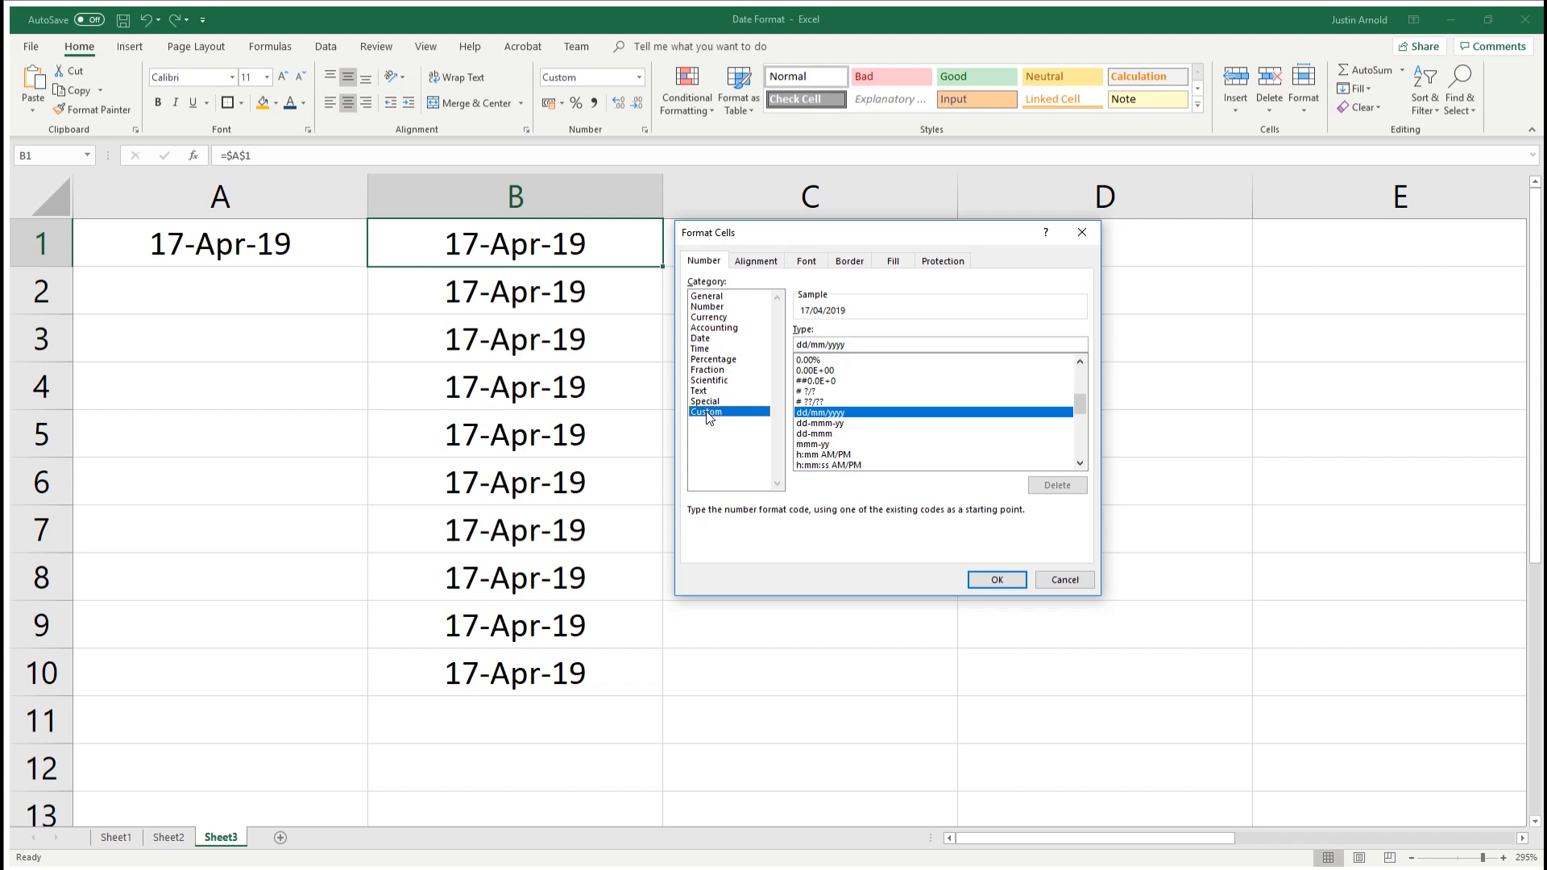
left_click(854, 345)
key("BackSpace")
key("BackSpace")
key("BackSpace")
key("BackSpace")
key("BackSpace")
key("BackSpace")
key("BackSpace")
key("BackSpace")
key("BackSpace")
key("BackSpace")
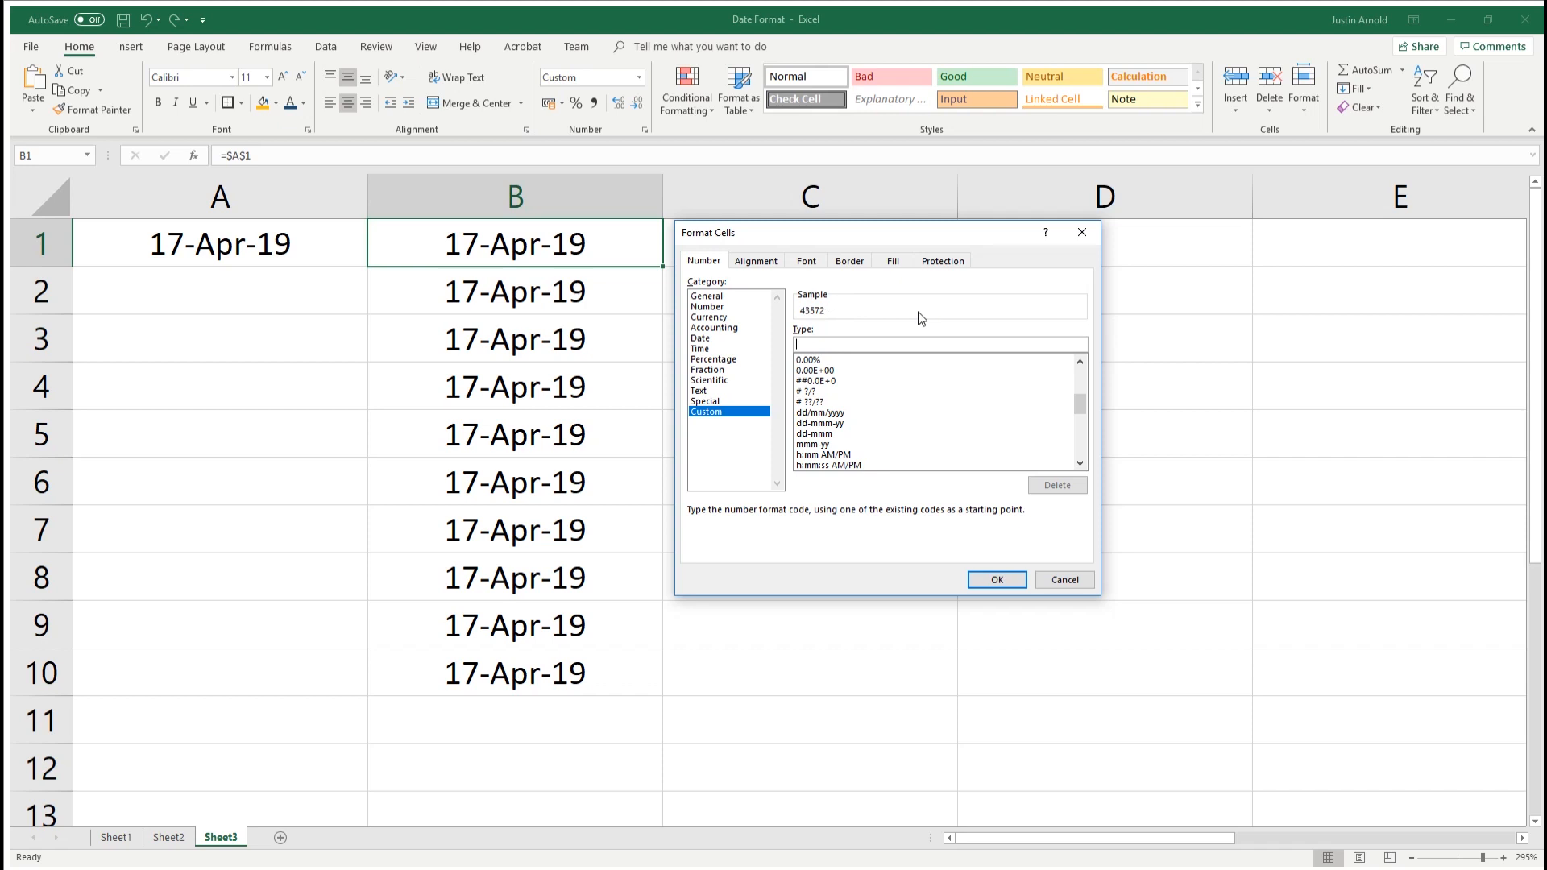
type("d")
left_click(997, 579)
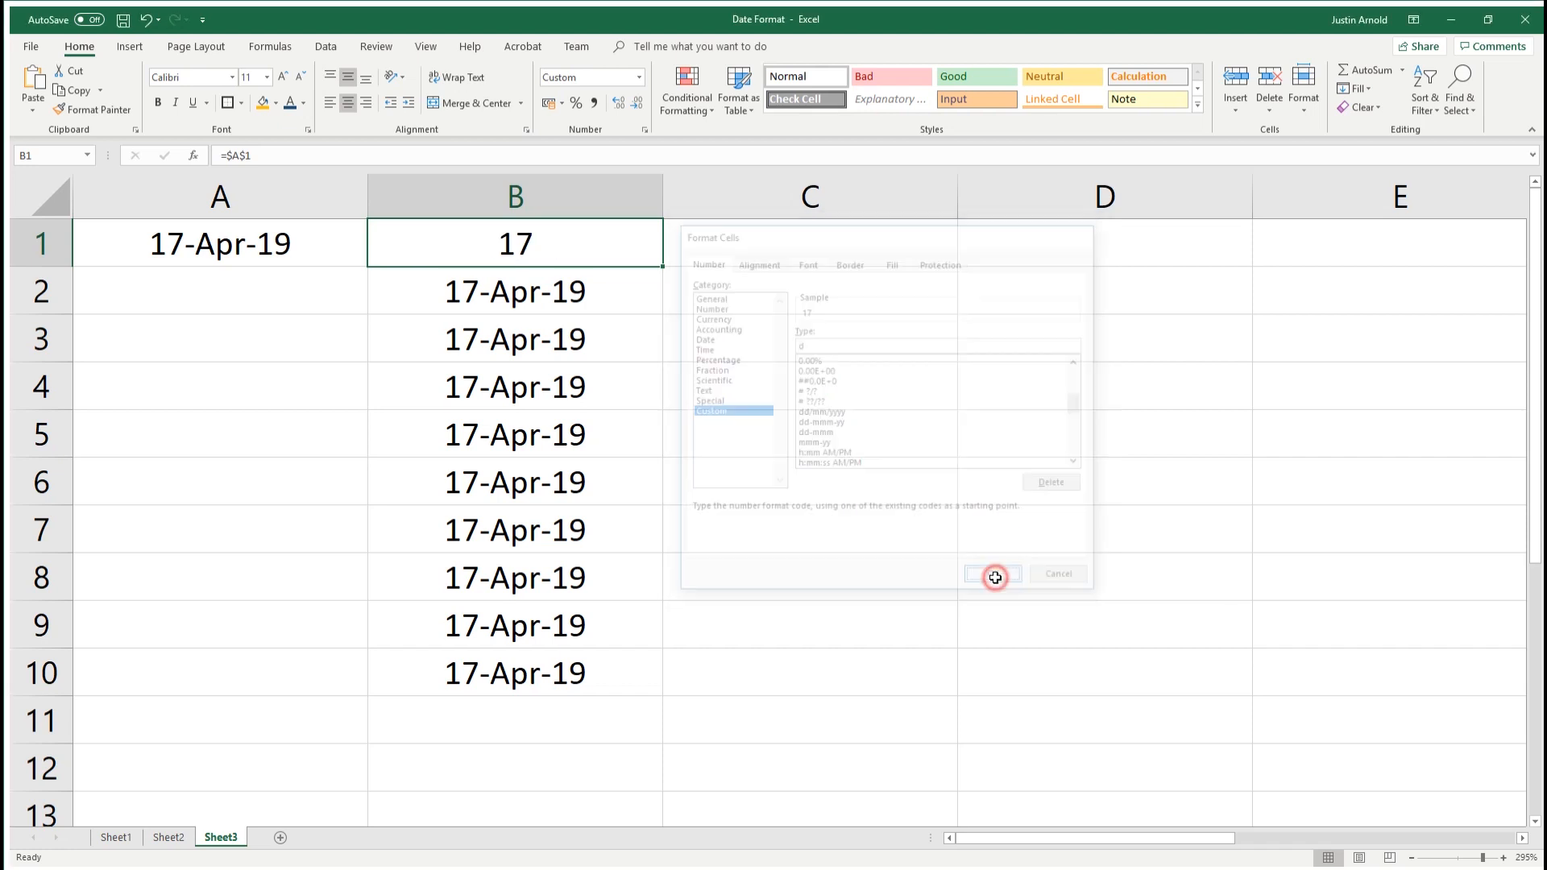
left_click(973, 574)
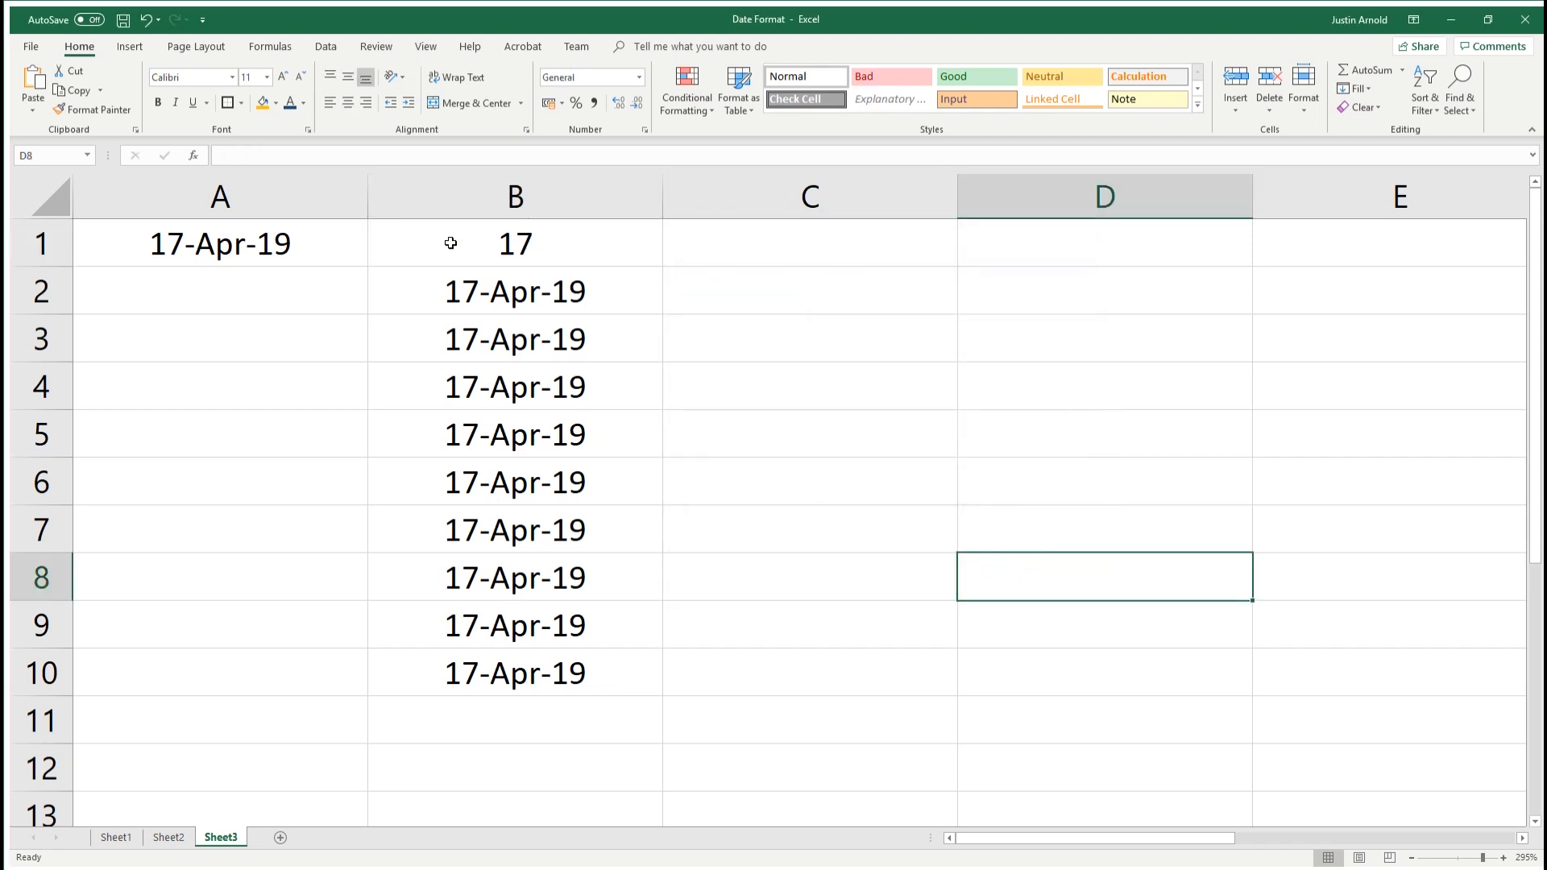
Set the day of the date in A1 to 18, keeping April 2019
left_click(483, 244)
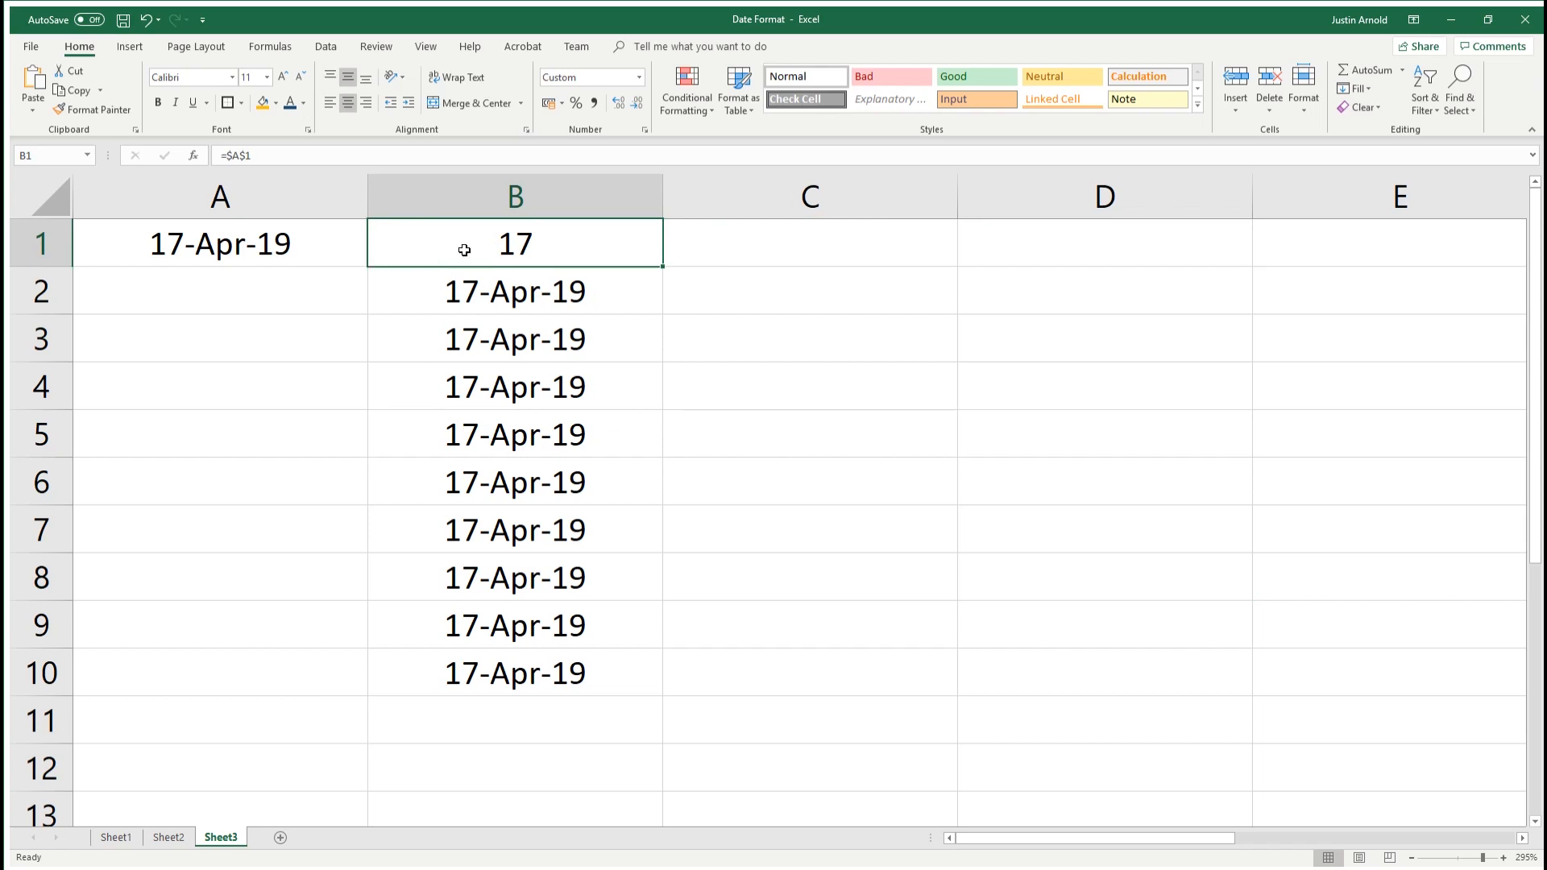
double_click(228, 255)
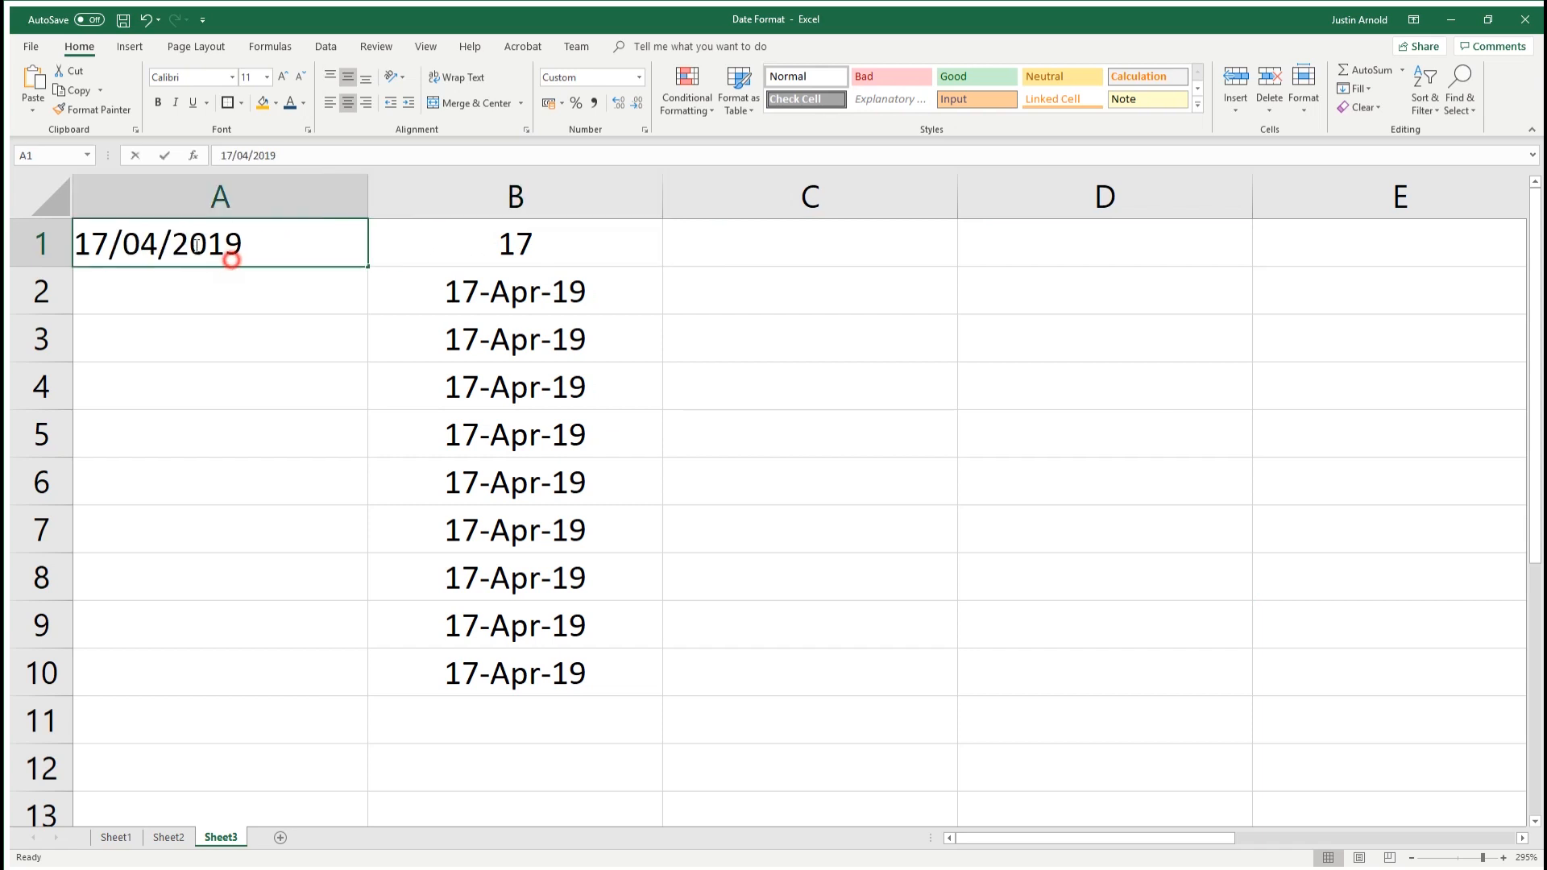
left_click_drag(94, 240, 103, 242)
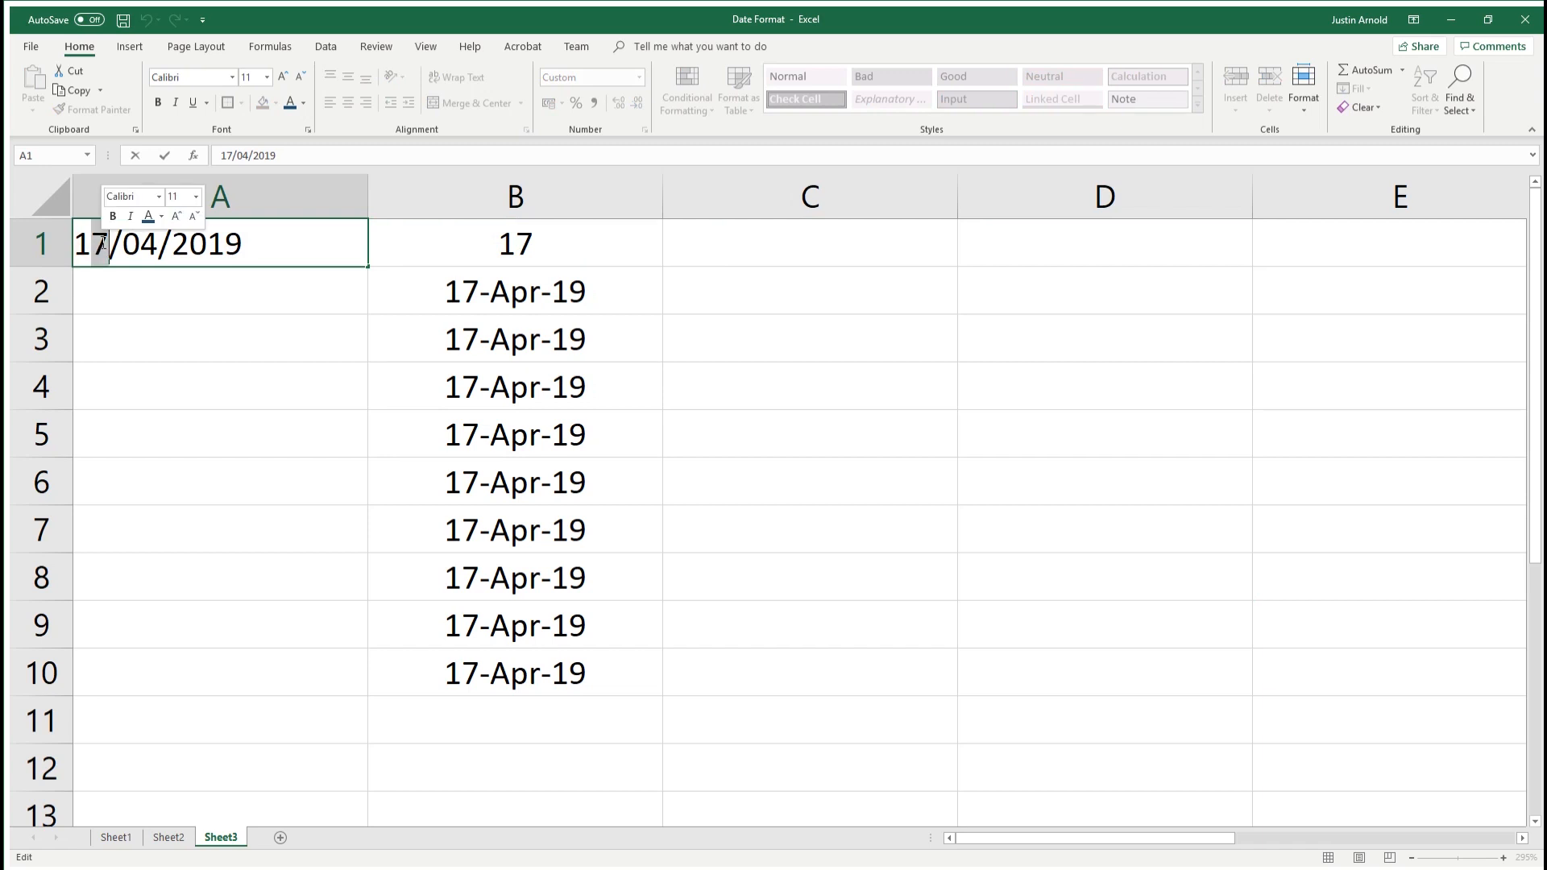
type("8")
key("Return")
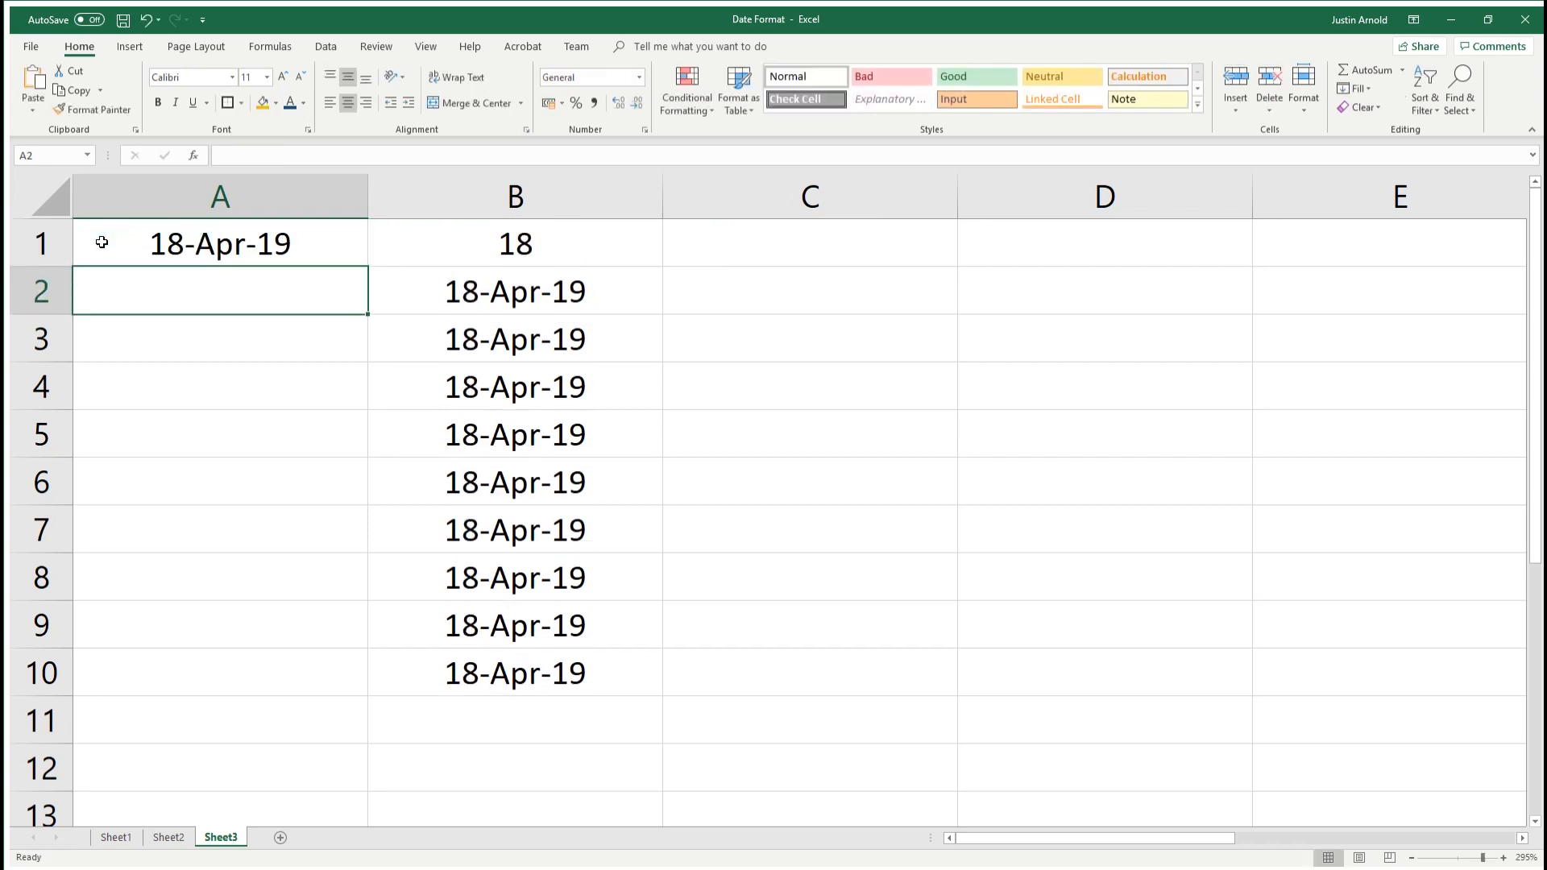
Change the date in A1 to 01/04/2019
double_click(161, 247)
left_click_drag(110, 242, 55, 236)
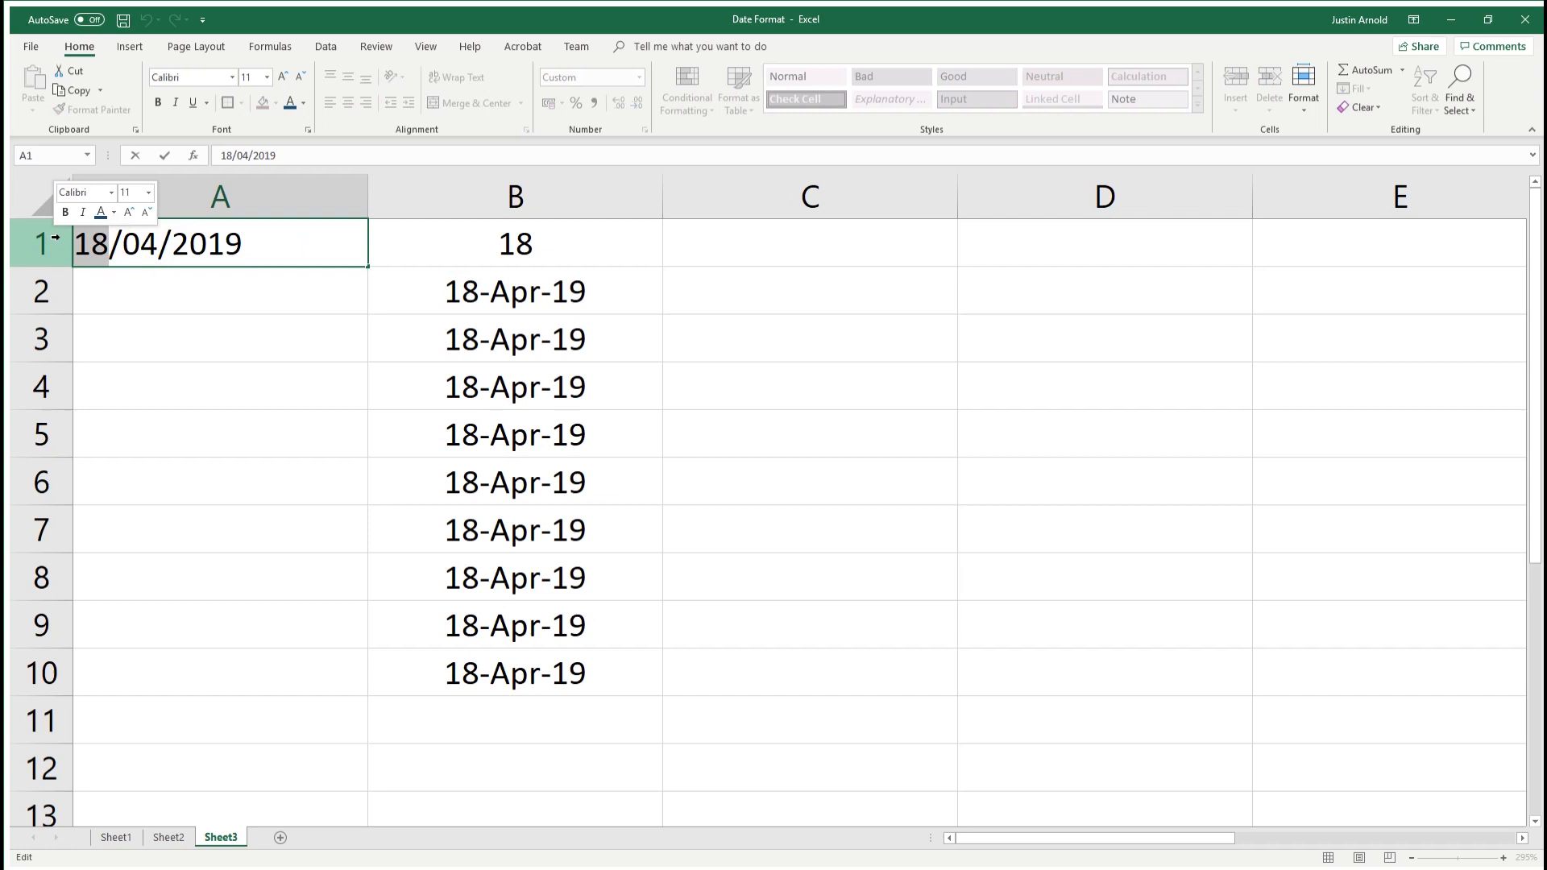
type("01")
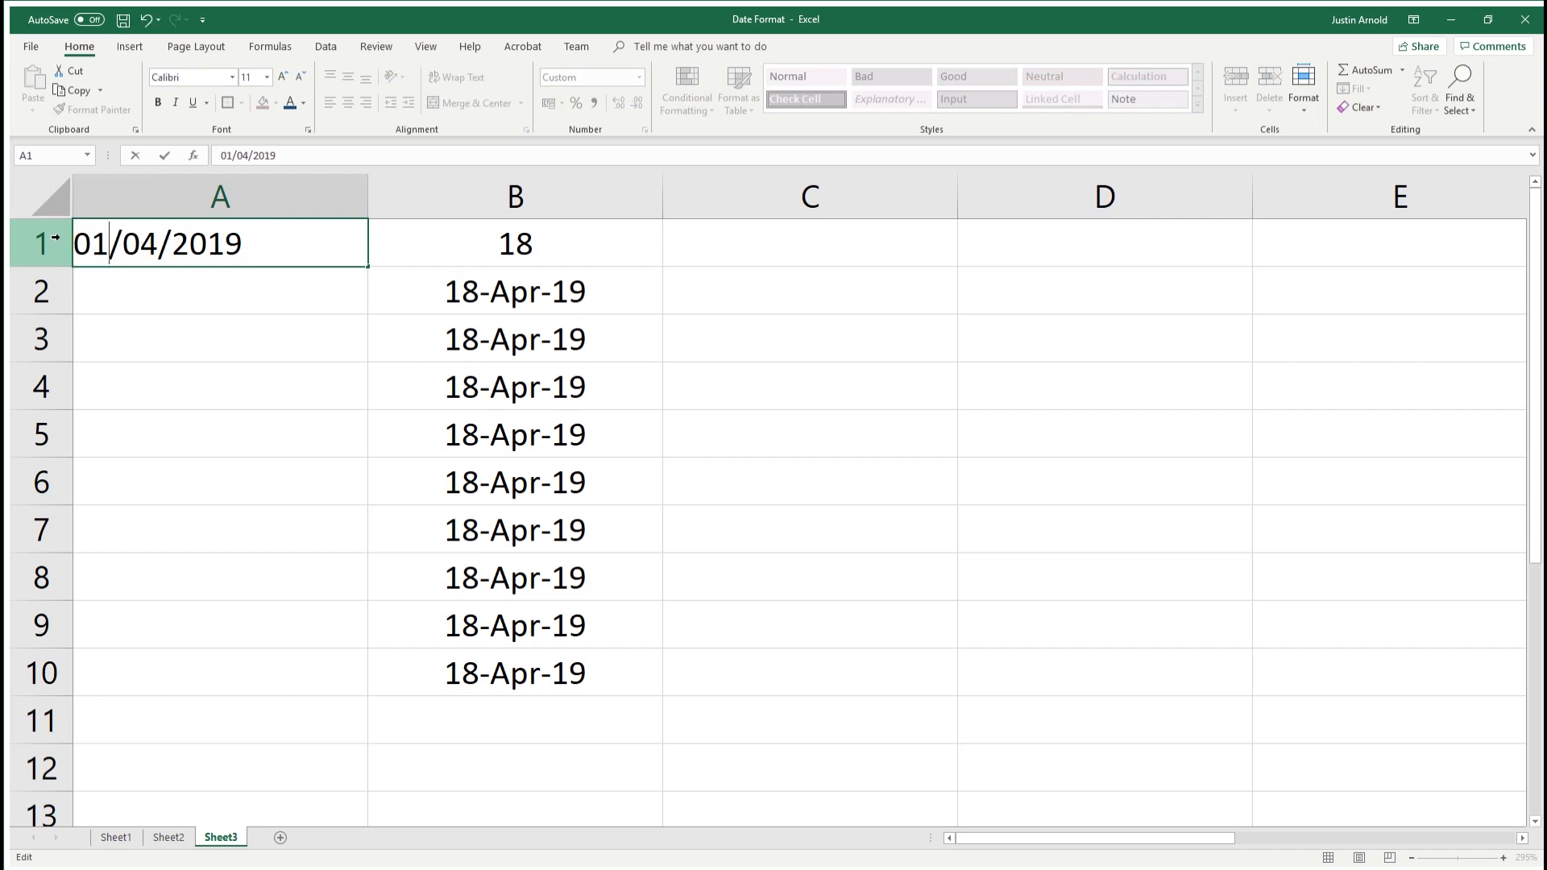
key("Return")
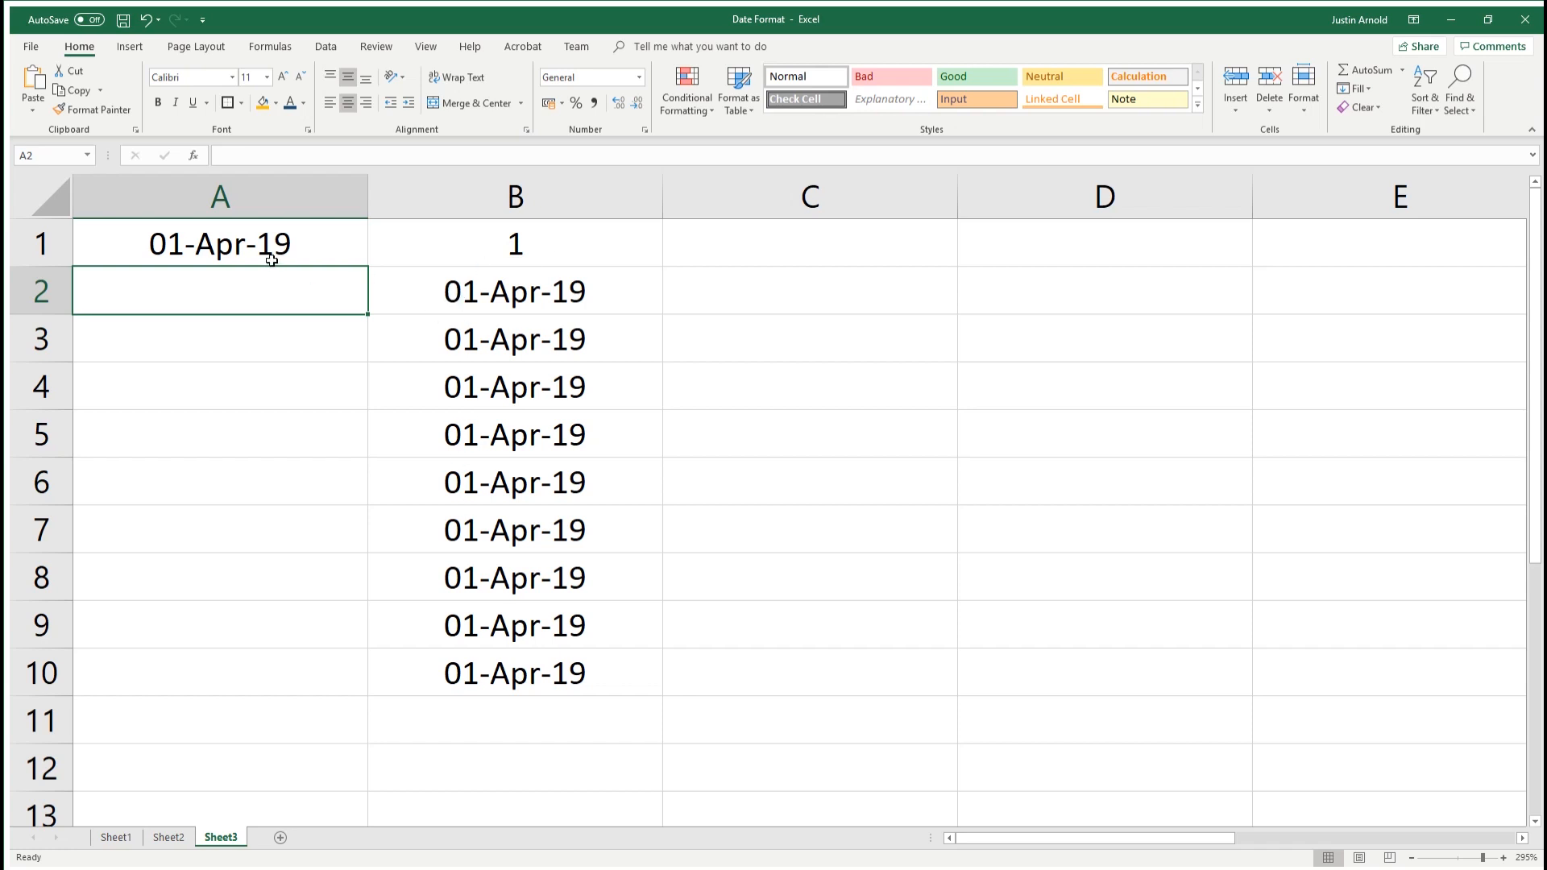
Undo the last date change in A1 and apply the custom number format dd to cell B1
left_click(272, 259)
key("ctrl+z")
left_click(467, 252)
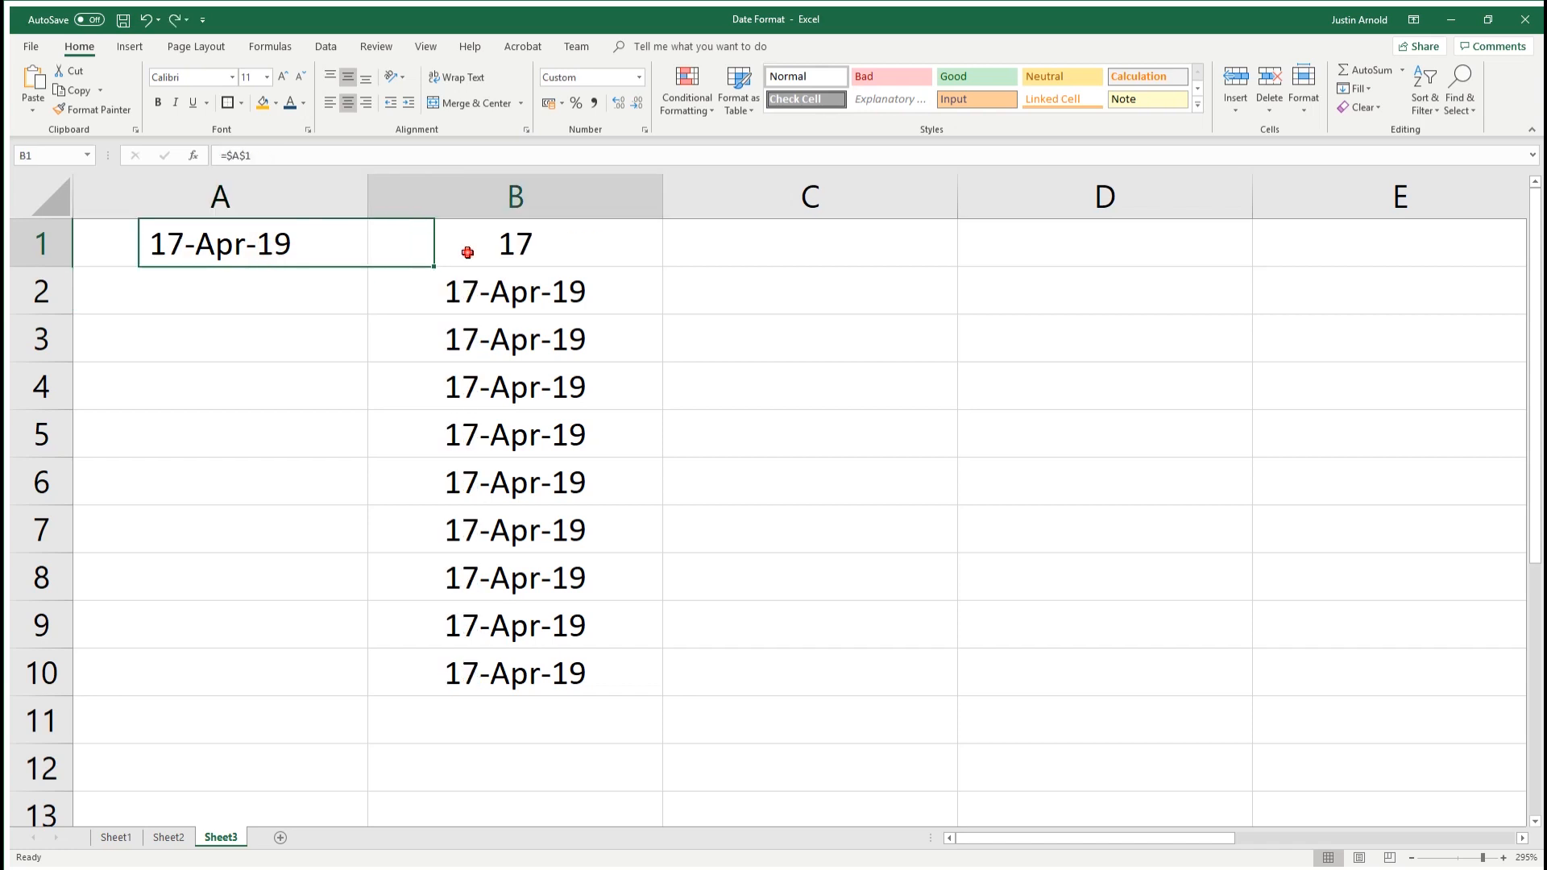
left_click(646, 129)
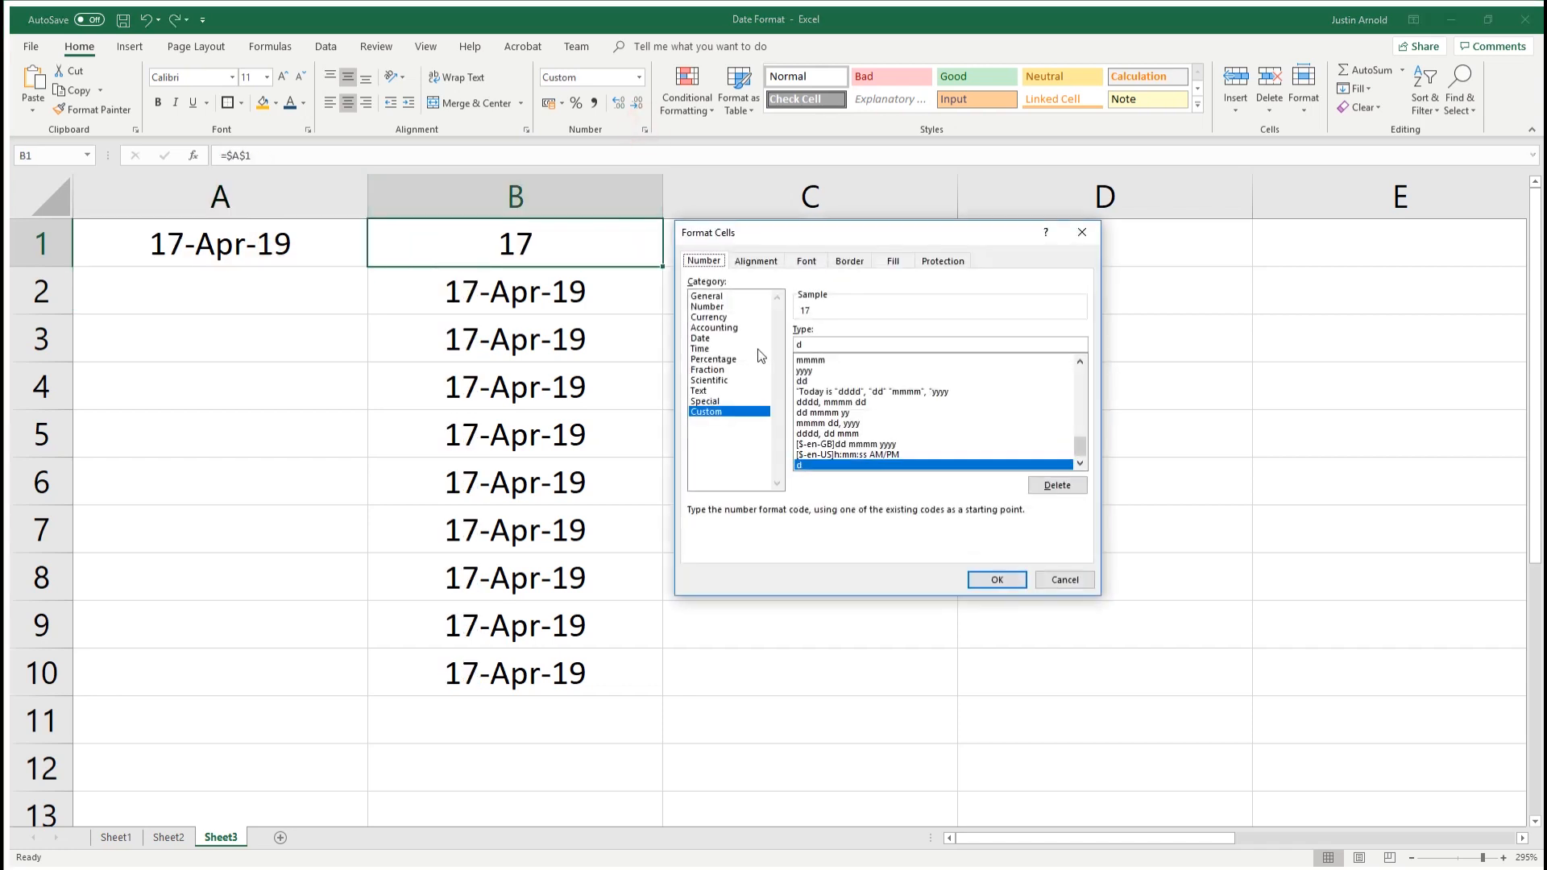
left_click(809, 345)
type("d")
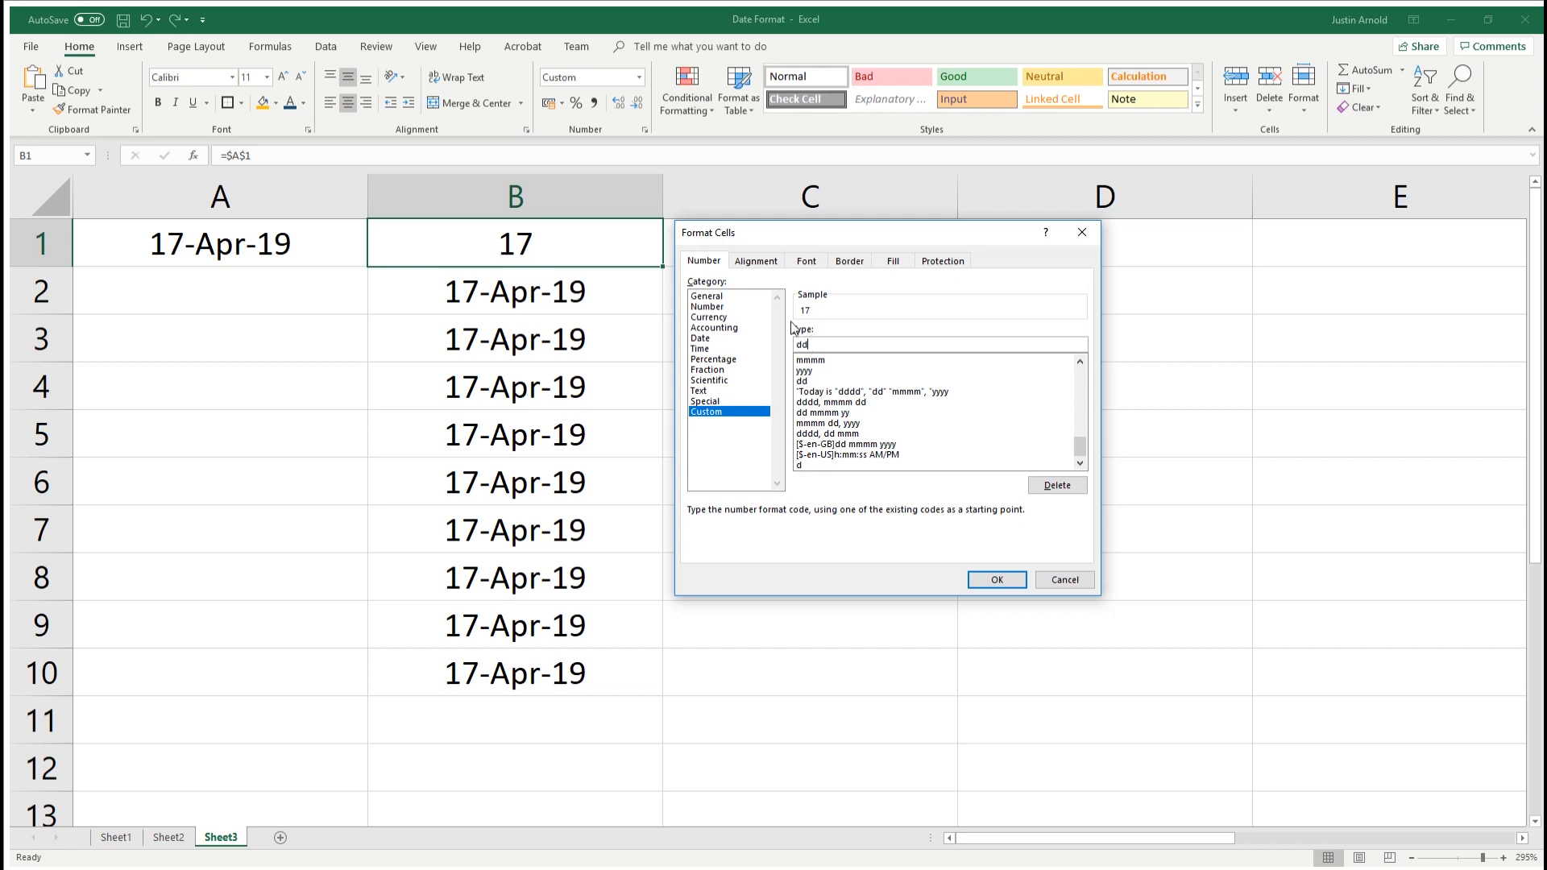
left_click(987, 578)
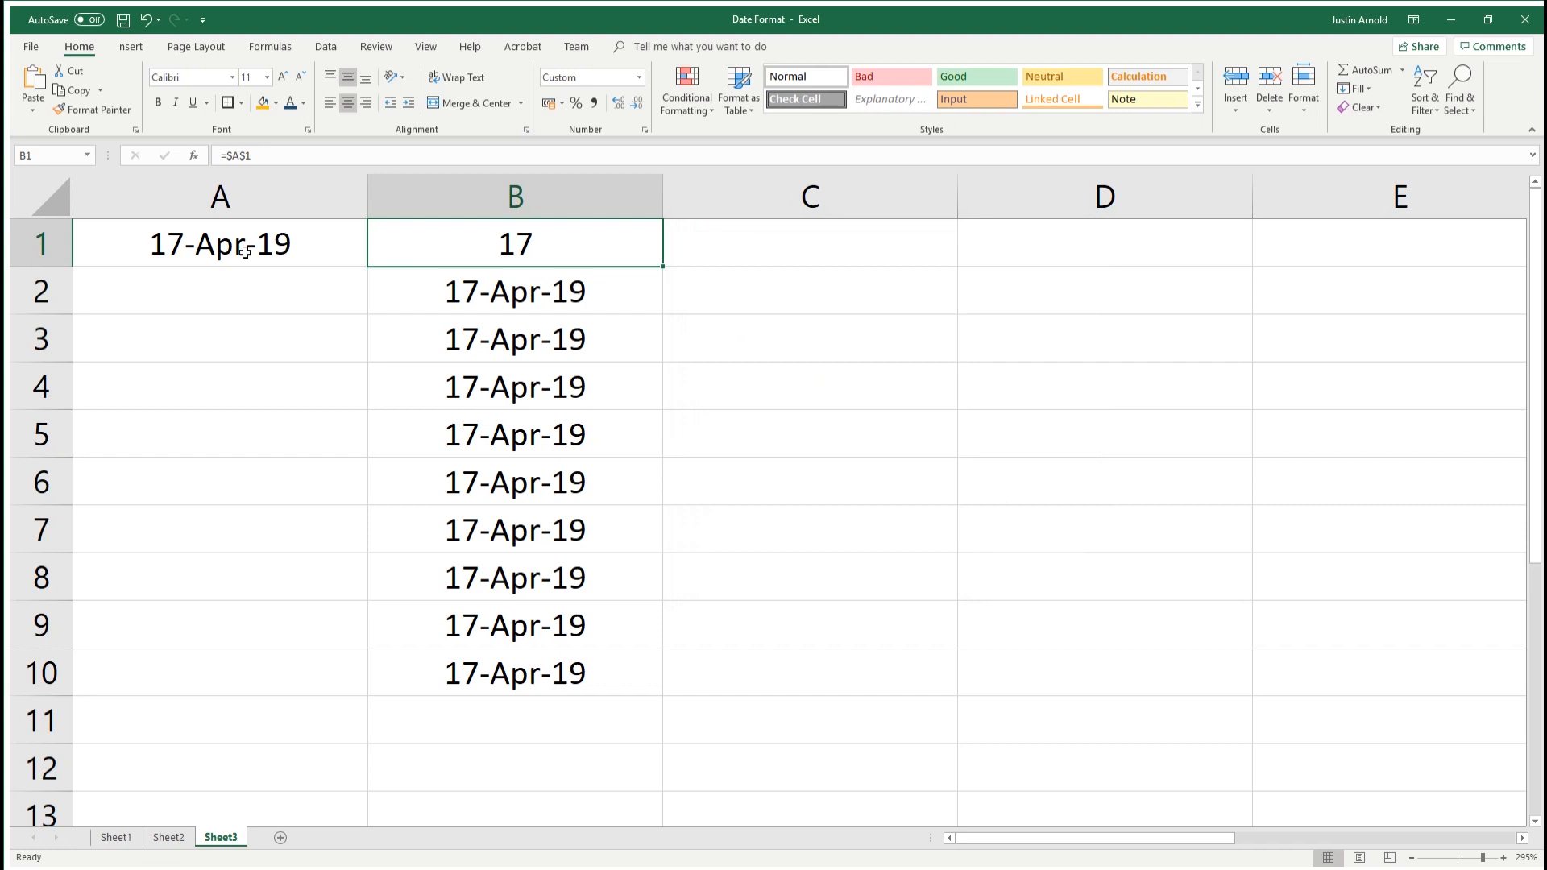
Change the date in cell A1 to 01/04/2019 by replacing only its day
double_click(210, 246)
left_click_drag(108, 242, 31, 250)
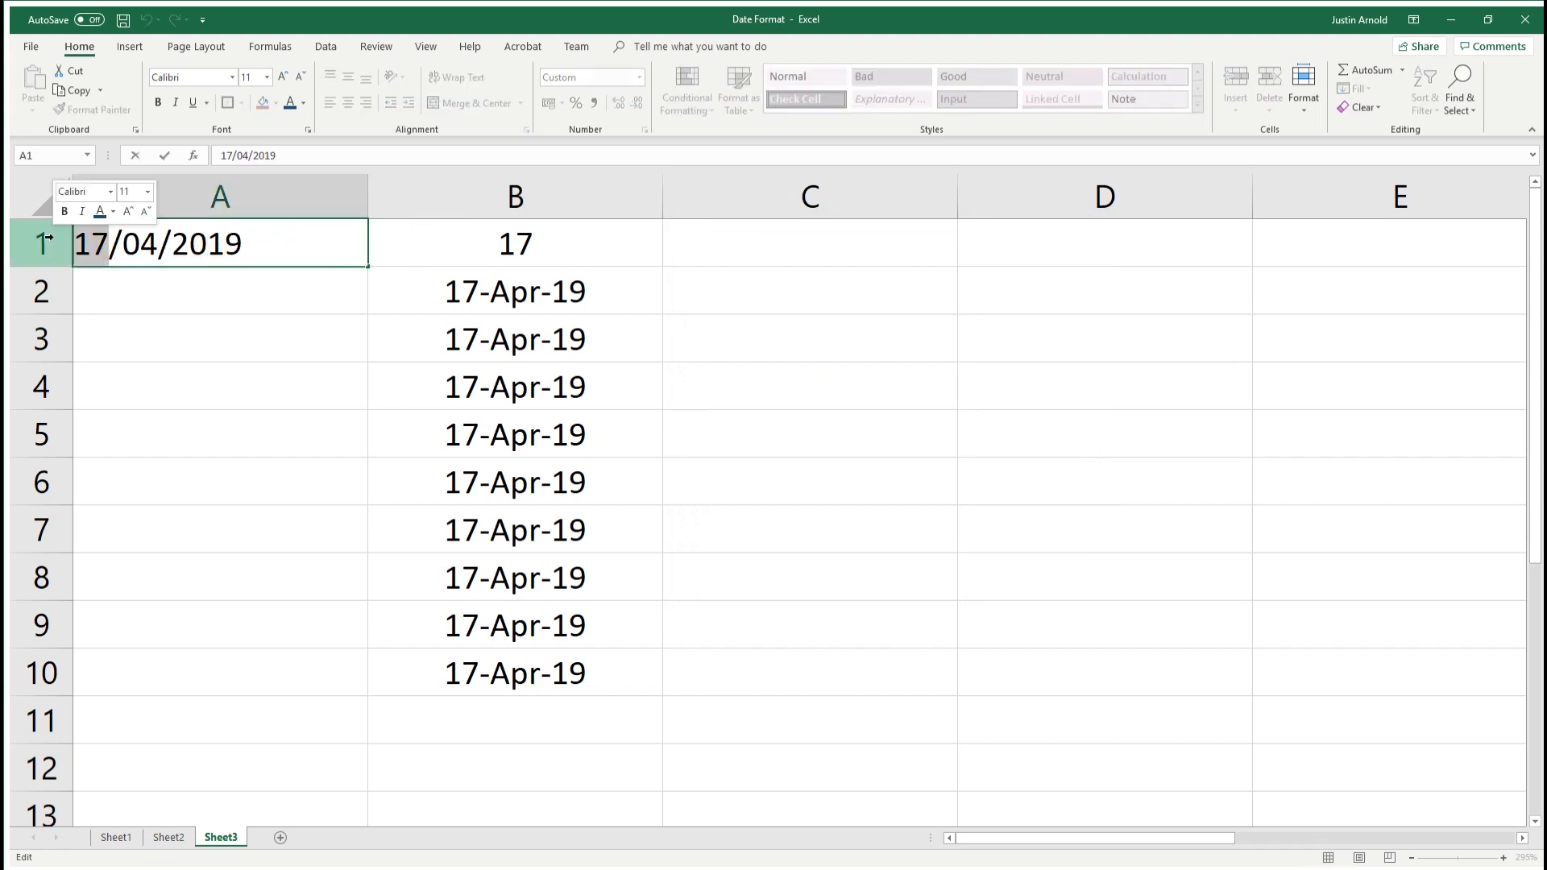
type("01")
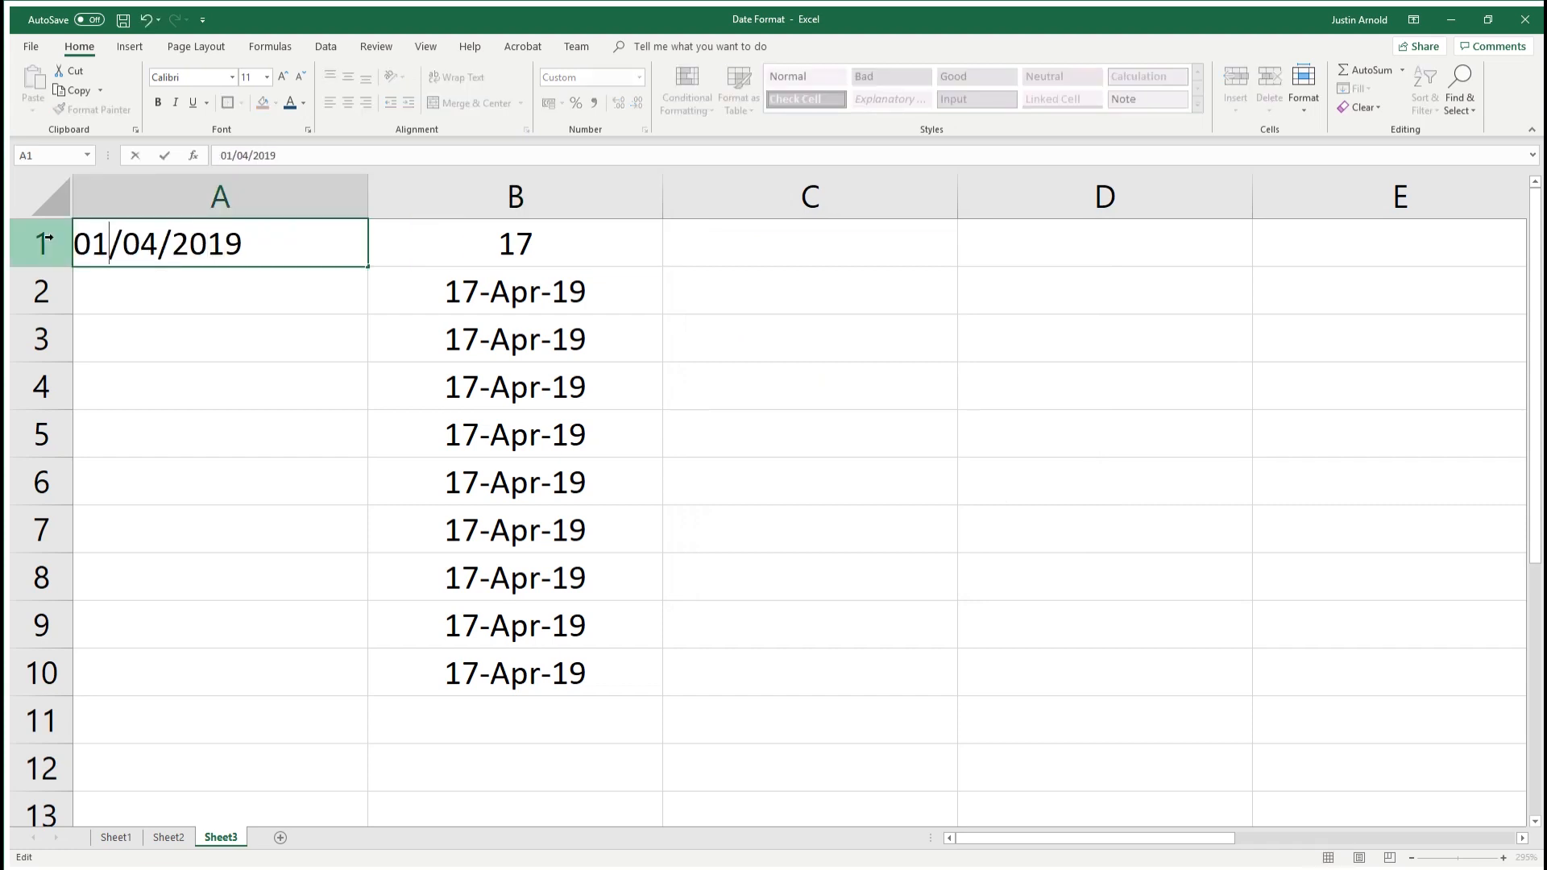
key("Return")
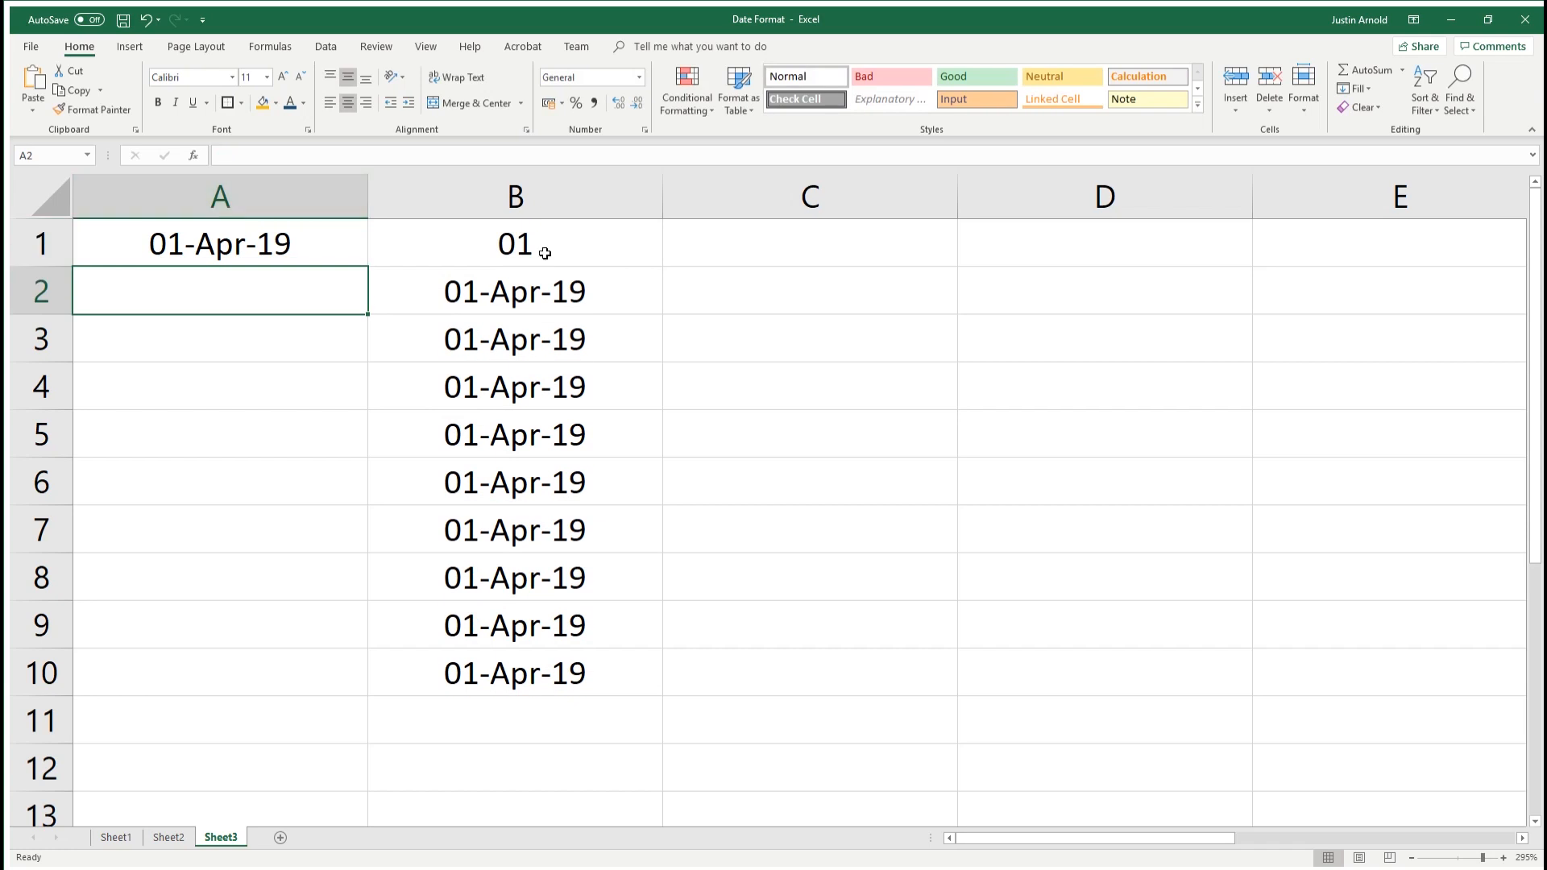
Open the number format settings of cell B1, review its custom format code, and close them without changes
left_click(515, 248)
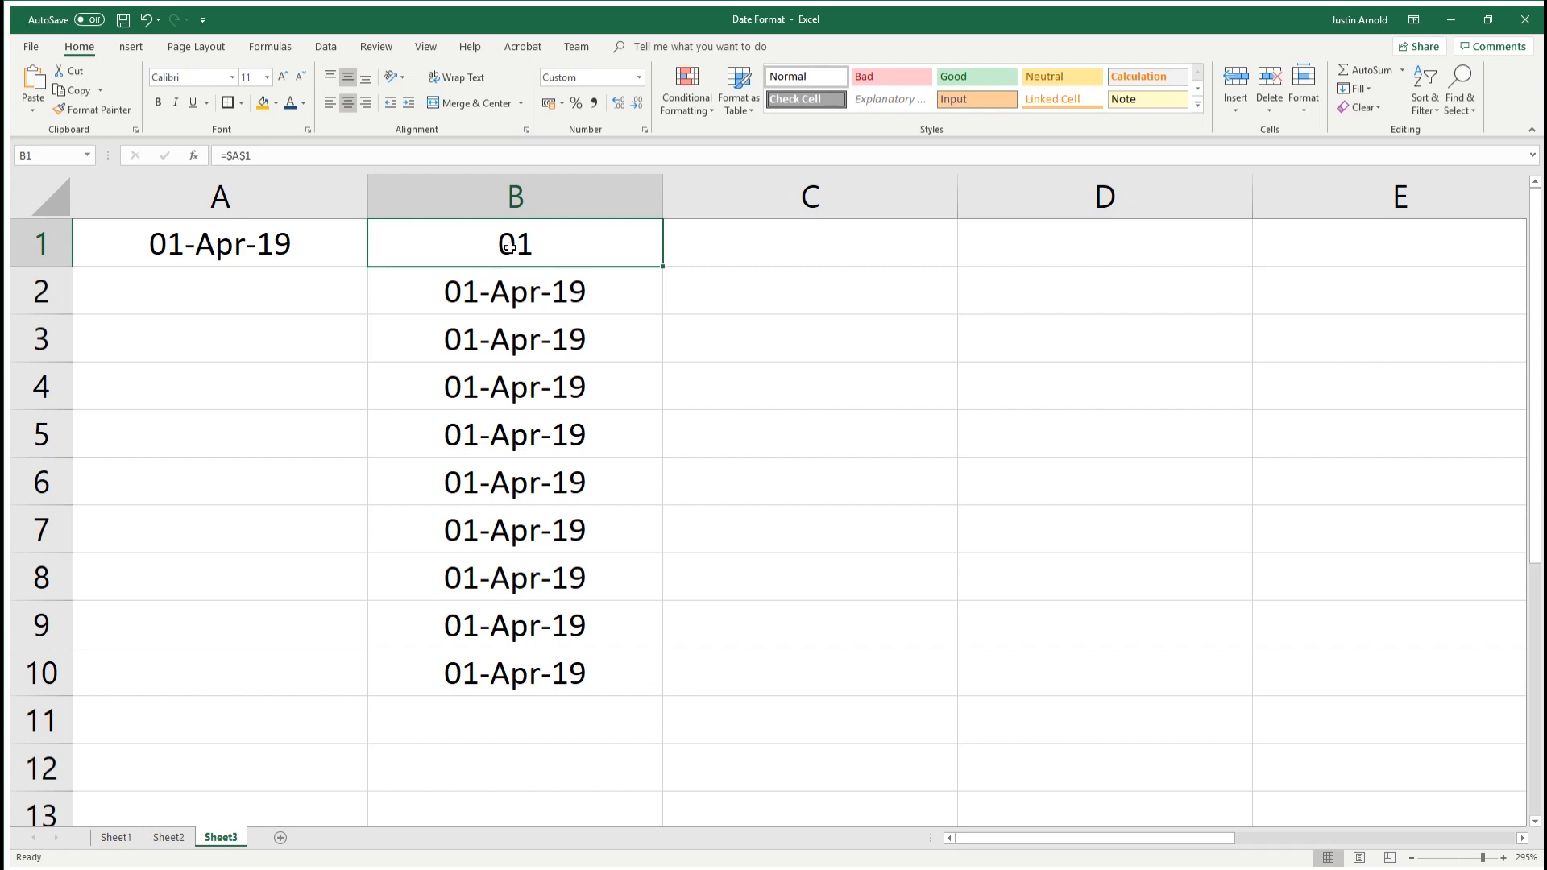
left_click(643, 132)
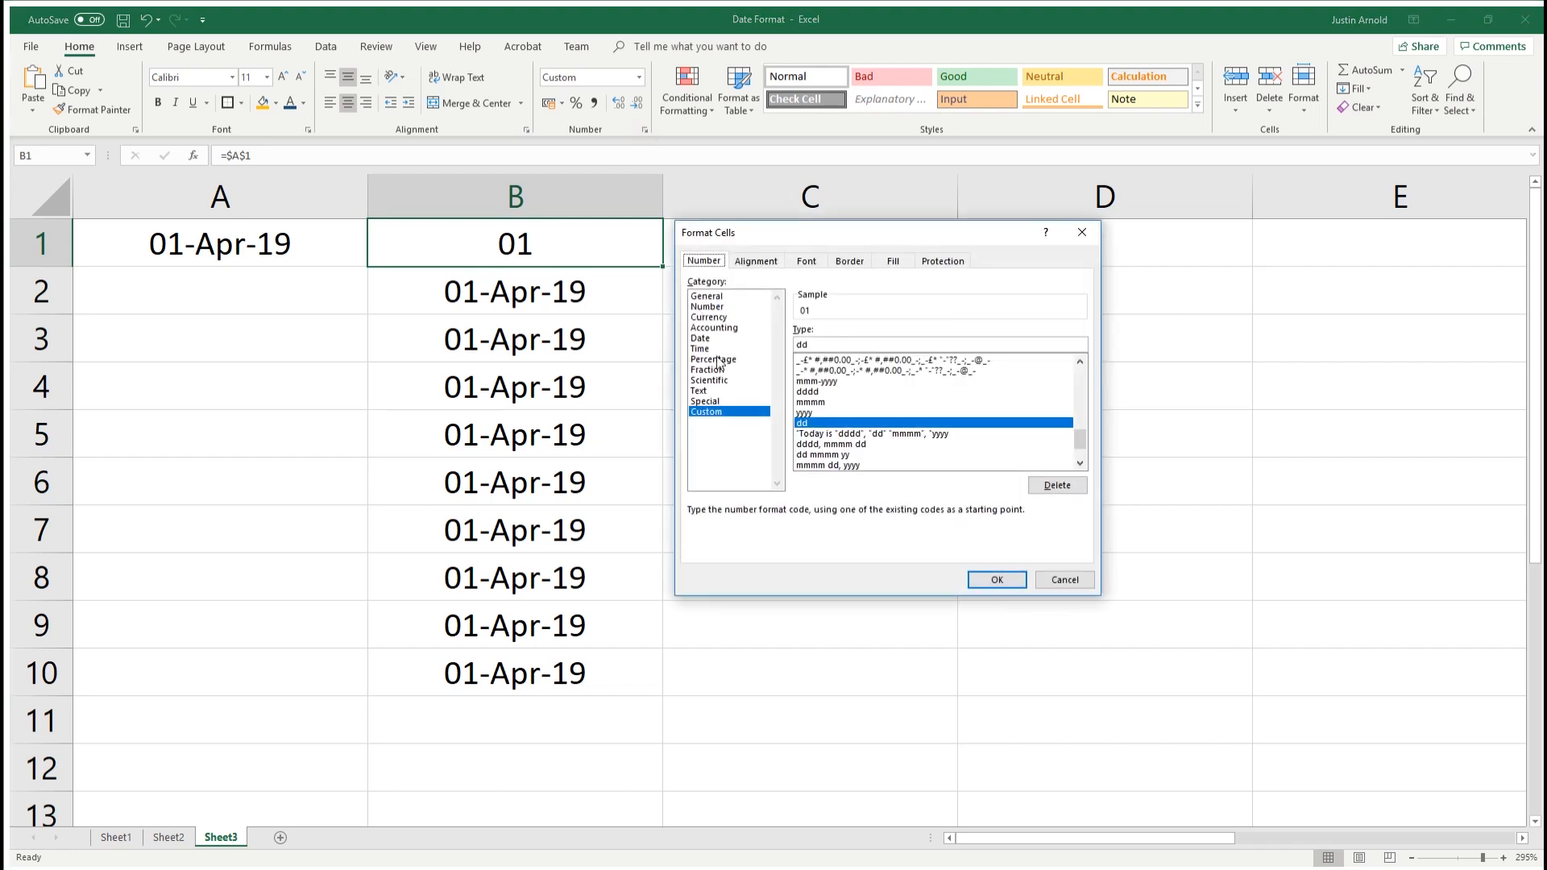
left_click(814, 345)
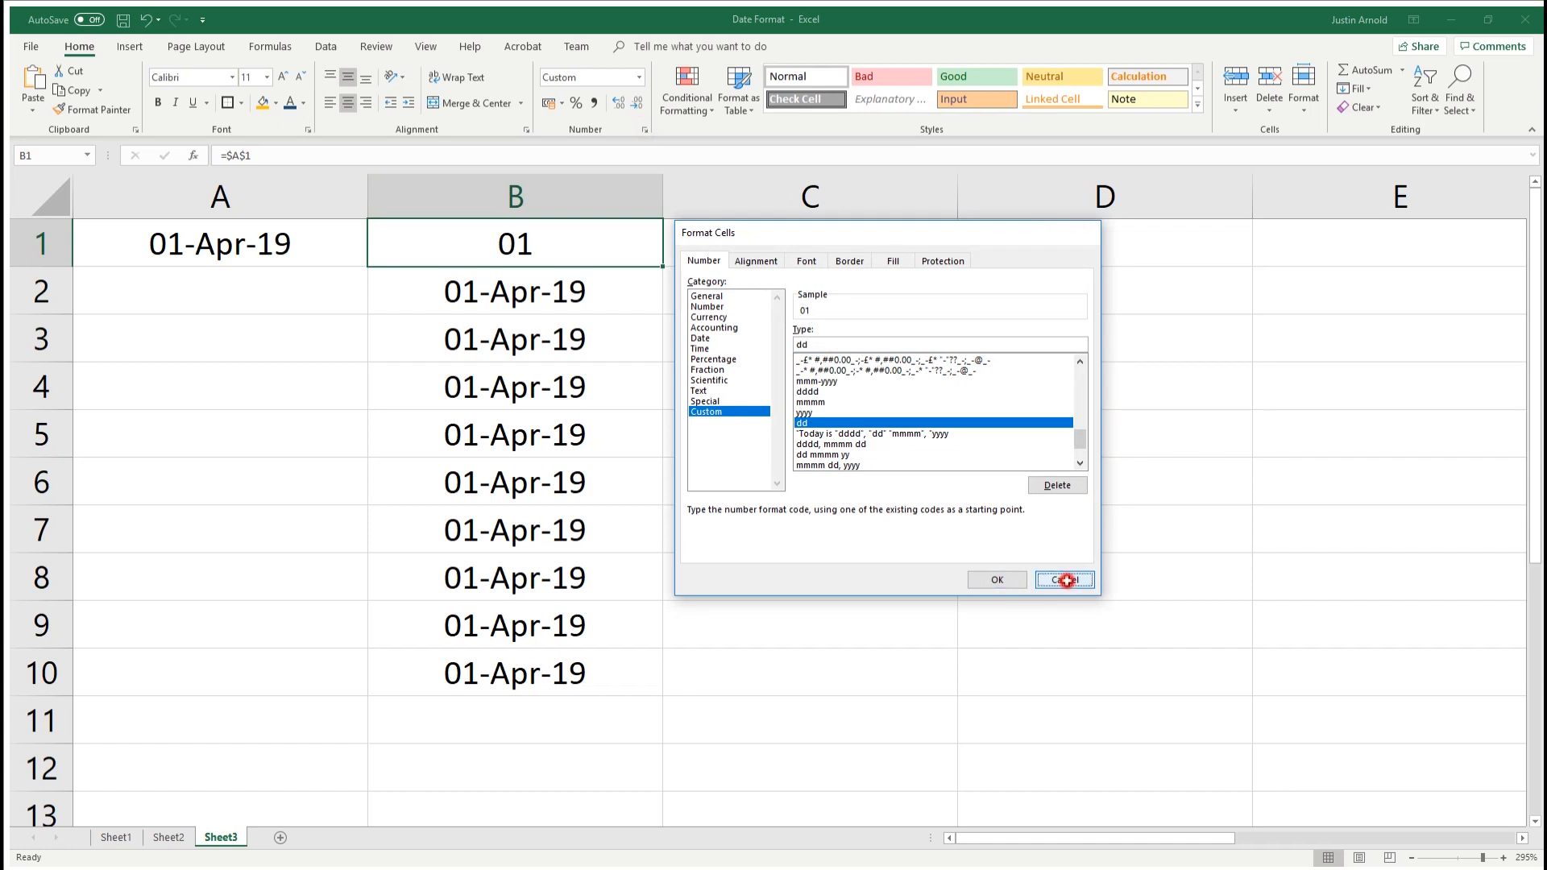
left_click(997, 579)
Set the day of the date in A1 to 17, keeping April 2019
double_click(149, 246)
left_click_drag(113, 243, 50, 240)
type("17")
key("Return")
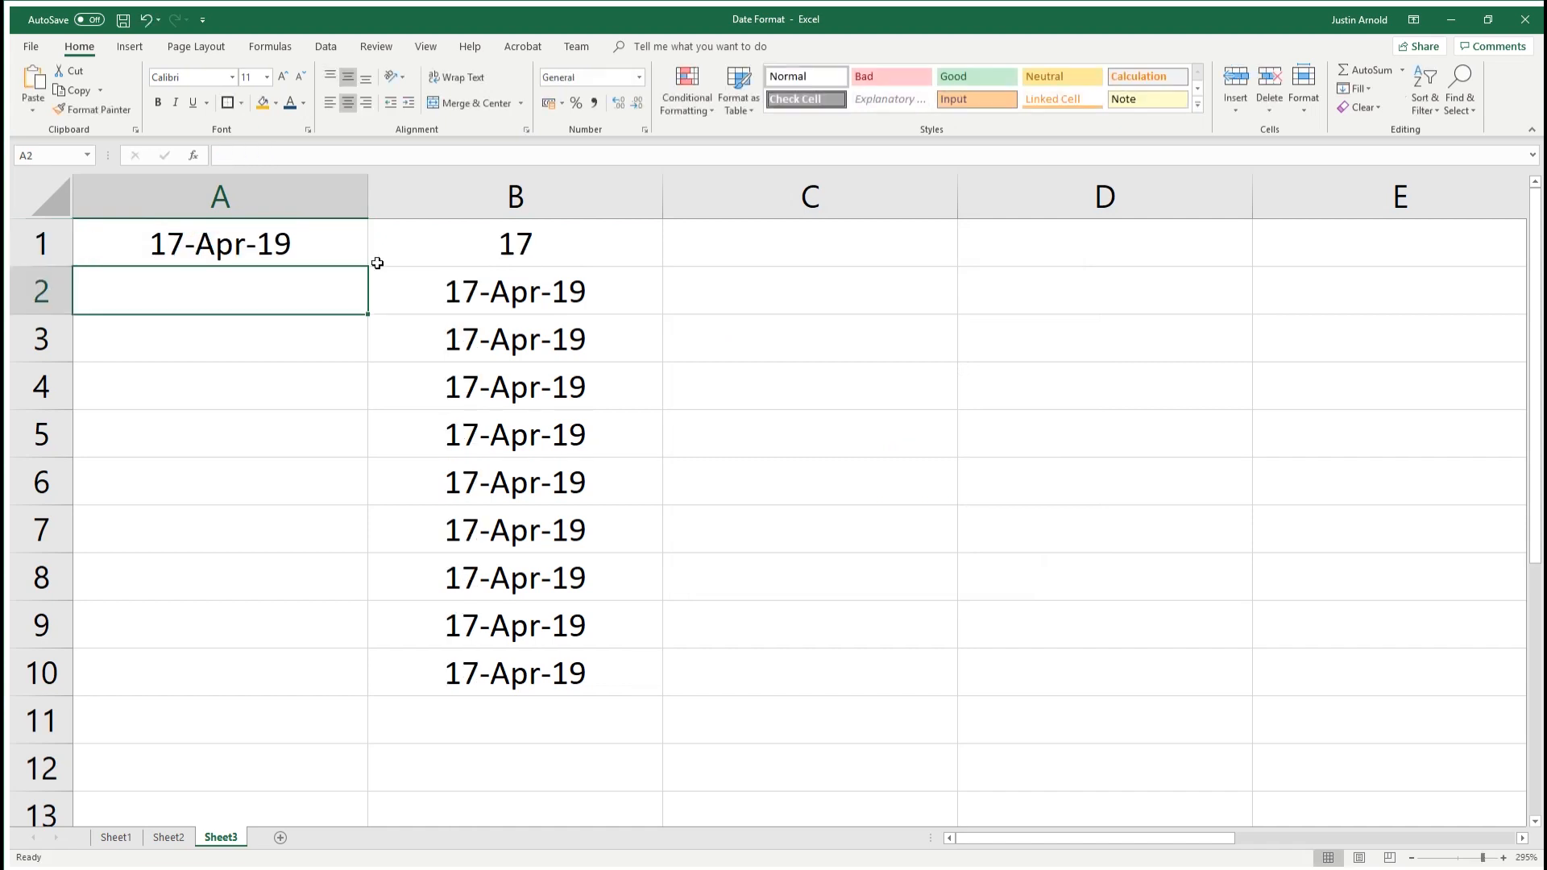
Apply the custom number format ddd to cell B1
left_click(522, 240)
left_click(645, 130)
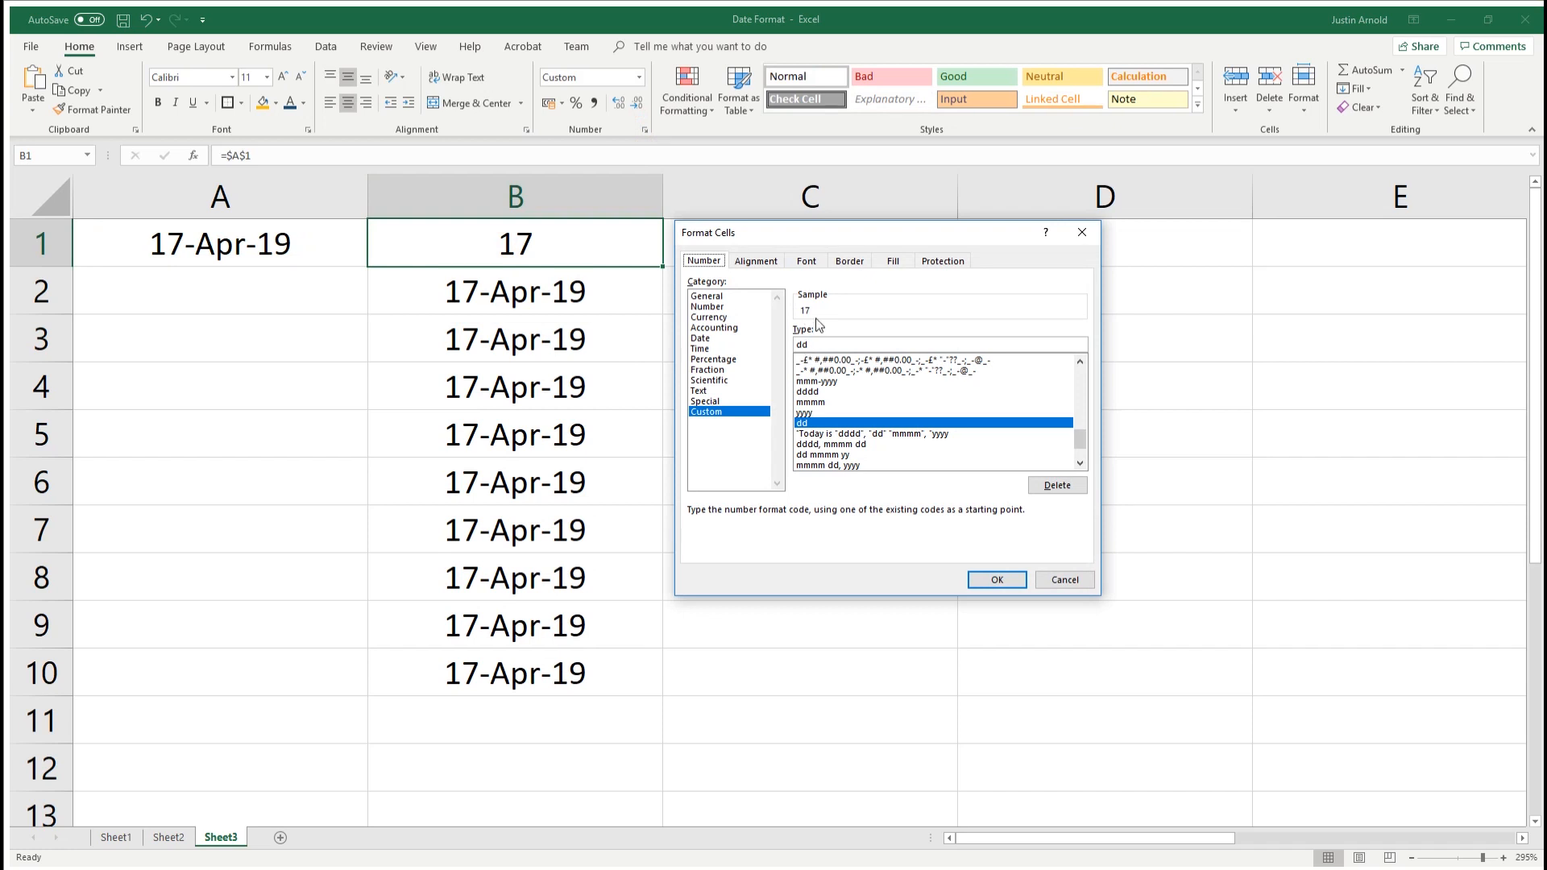
left_click(816, 347)
type("d")
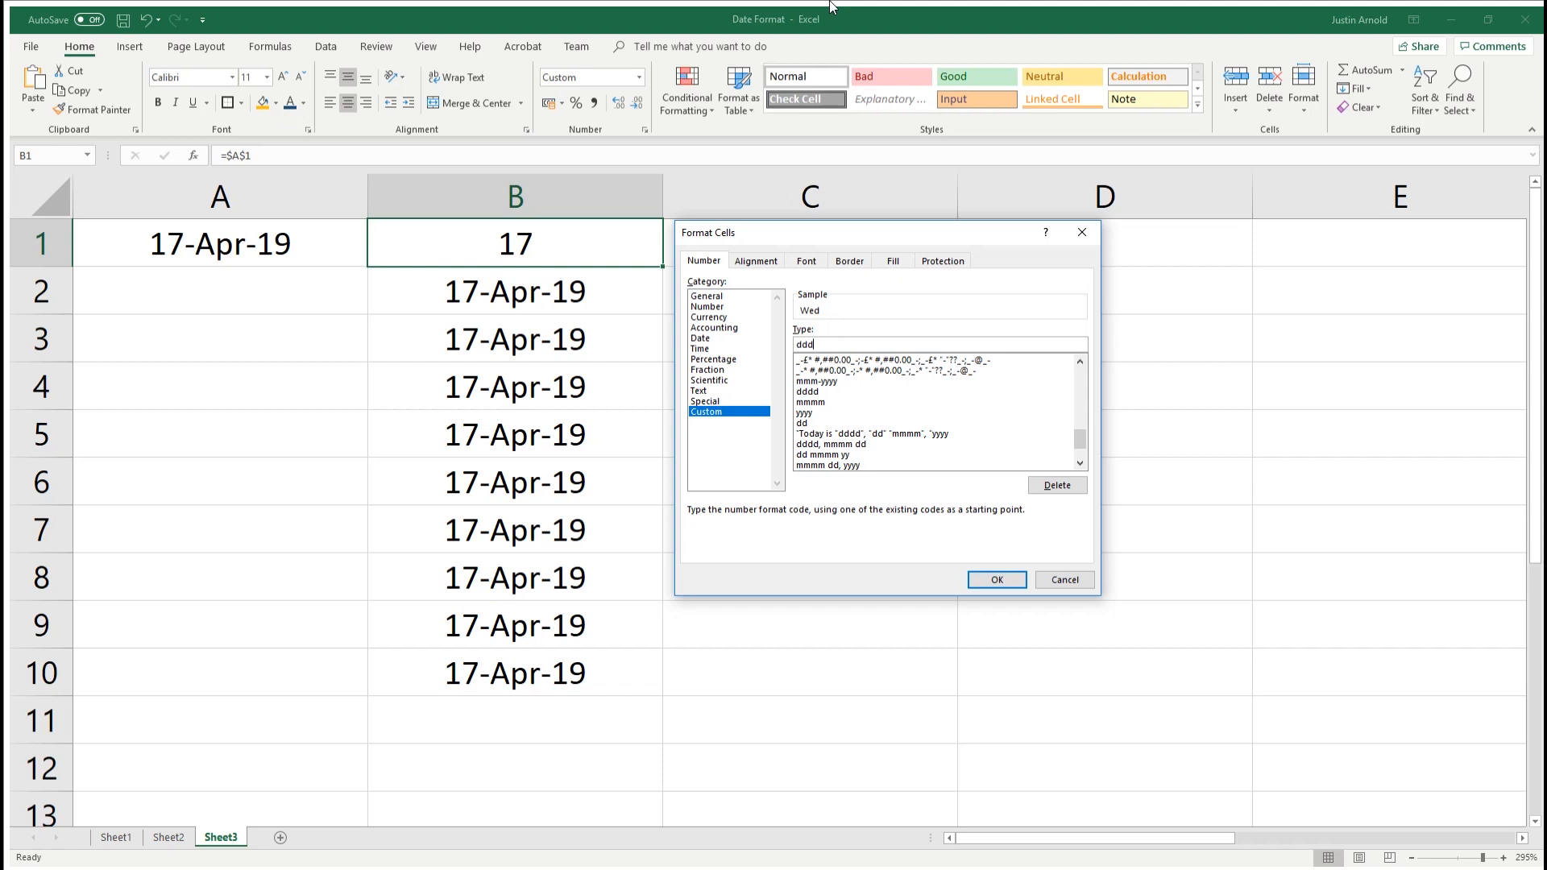
left_click(973, 579)
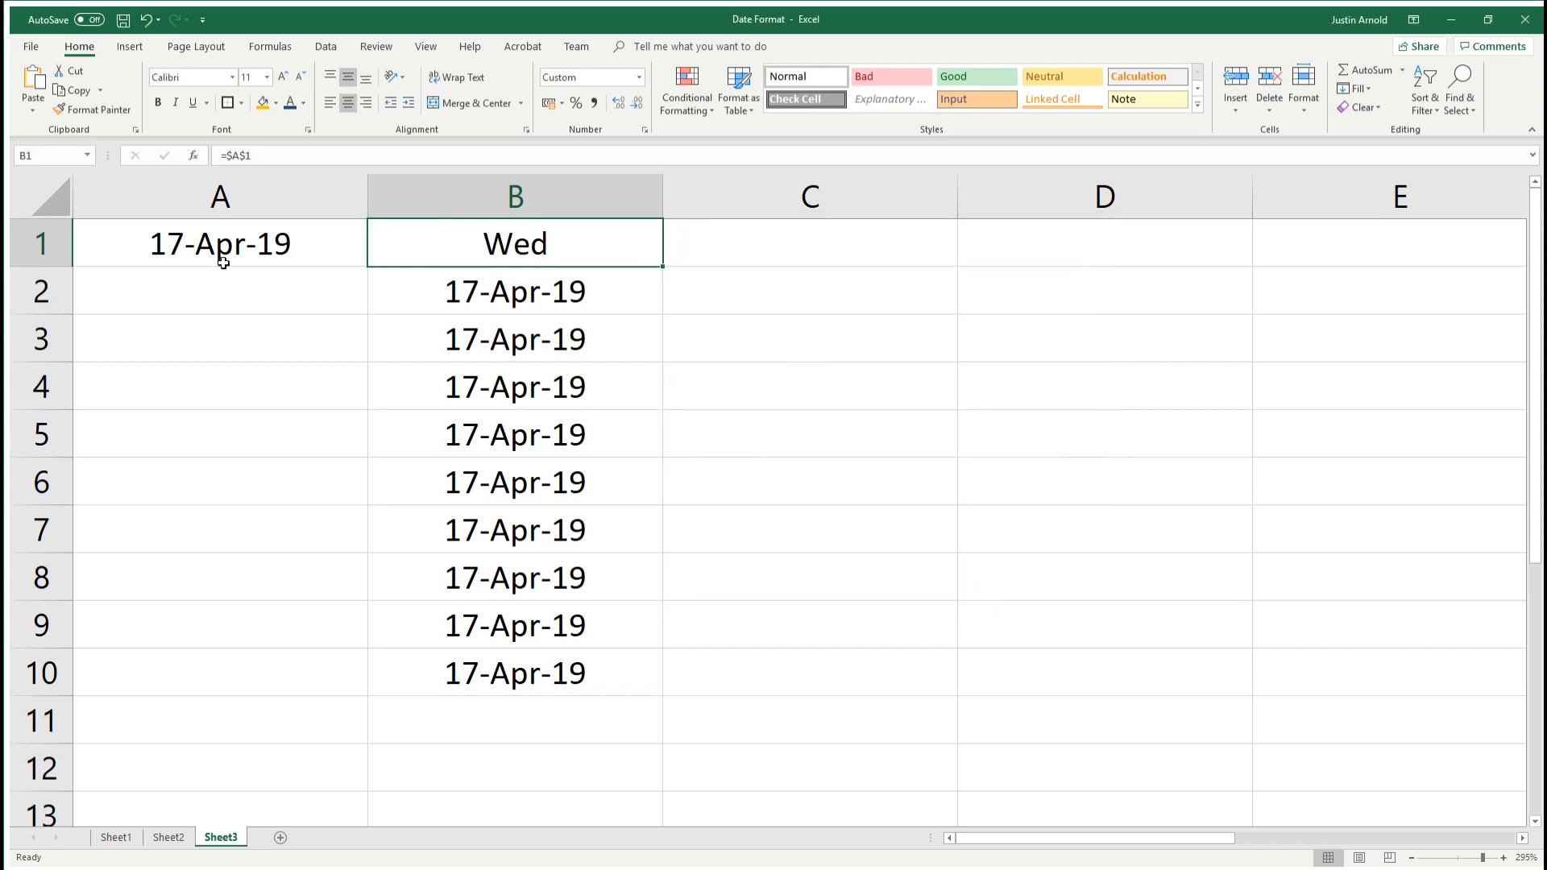
Set the day of the date in A1 to 18, keeping the month and year
double_click(158, 241)
left_click_drag(91, 242, 102, 243)
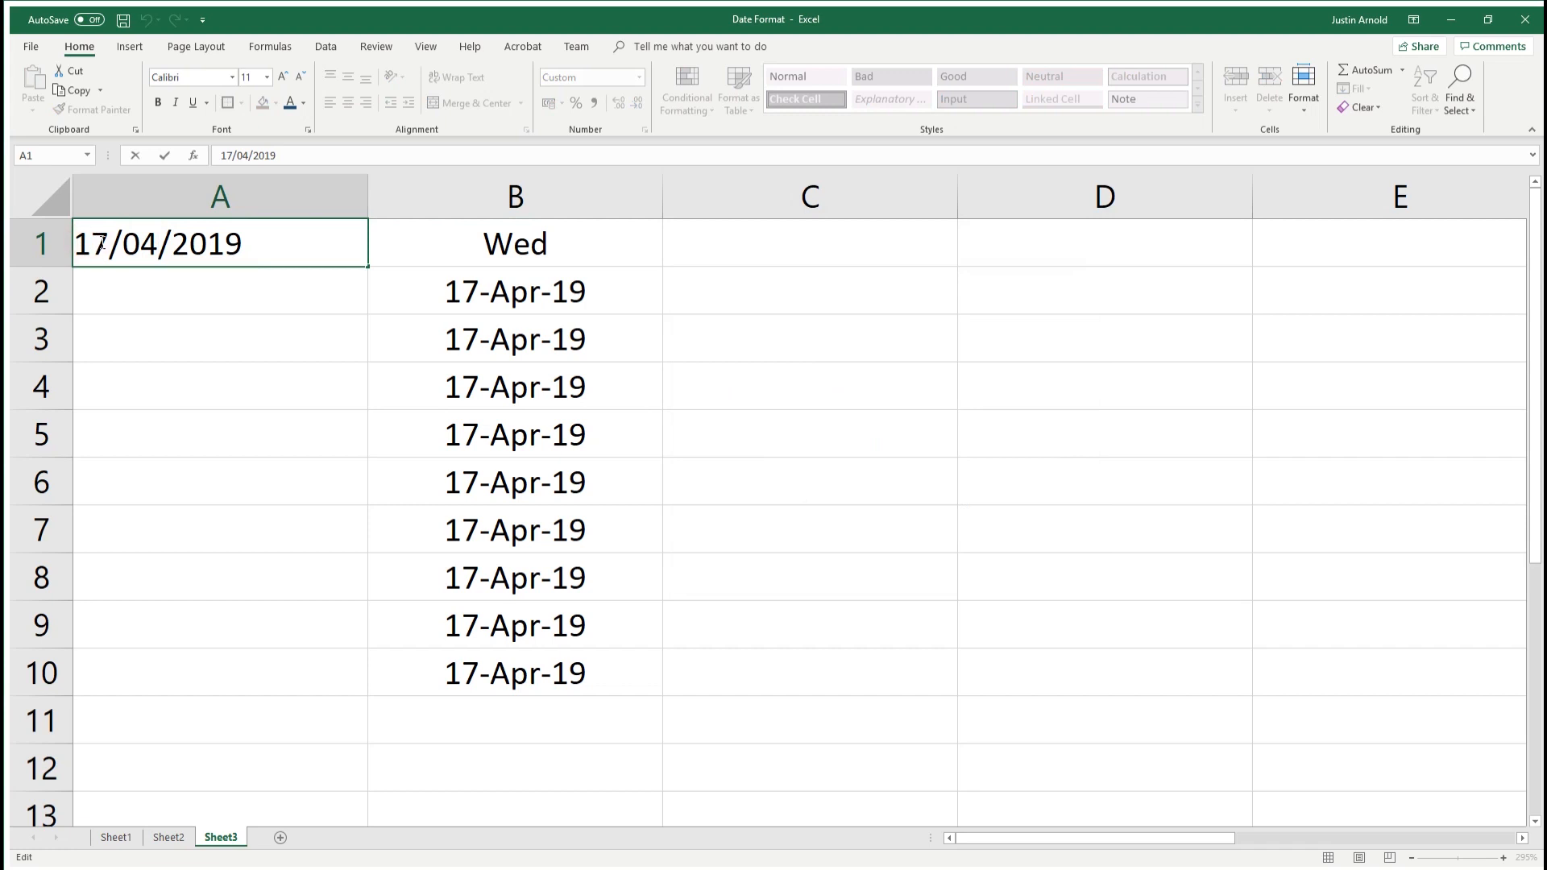
type("8")
key("Return")
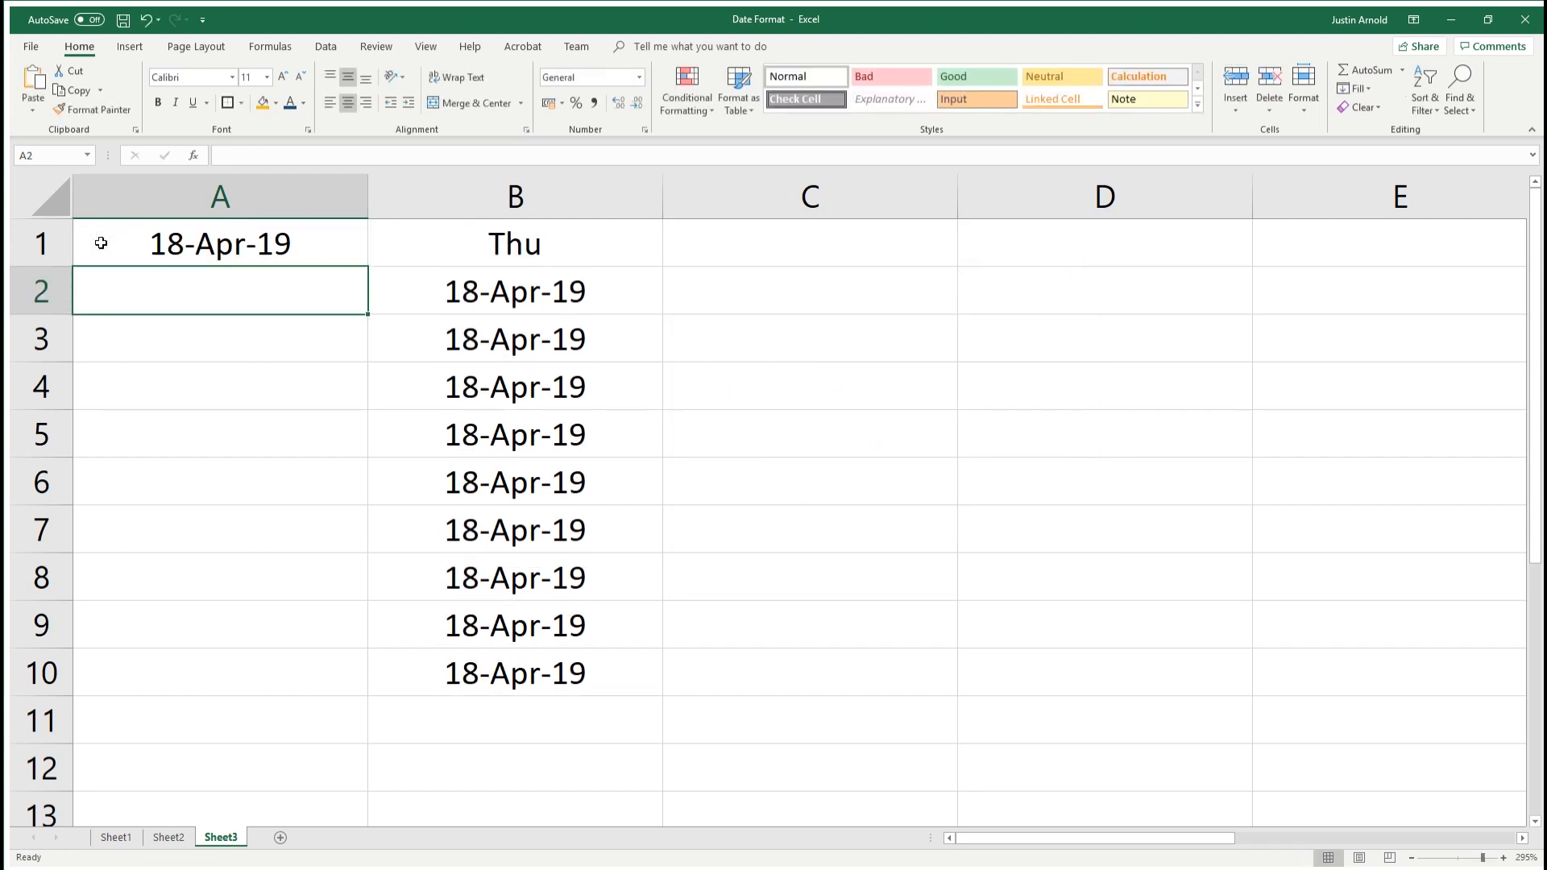
Set the day of the date in A1 to 19, and undo the last two date changes
left_click(564, 248)
double_click(173, 242)
left_click_drag(105, 242, 25, 234)
type("19")
key("Return")
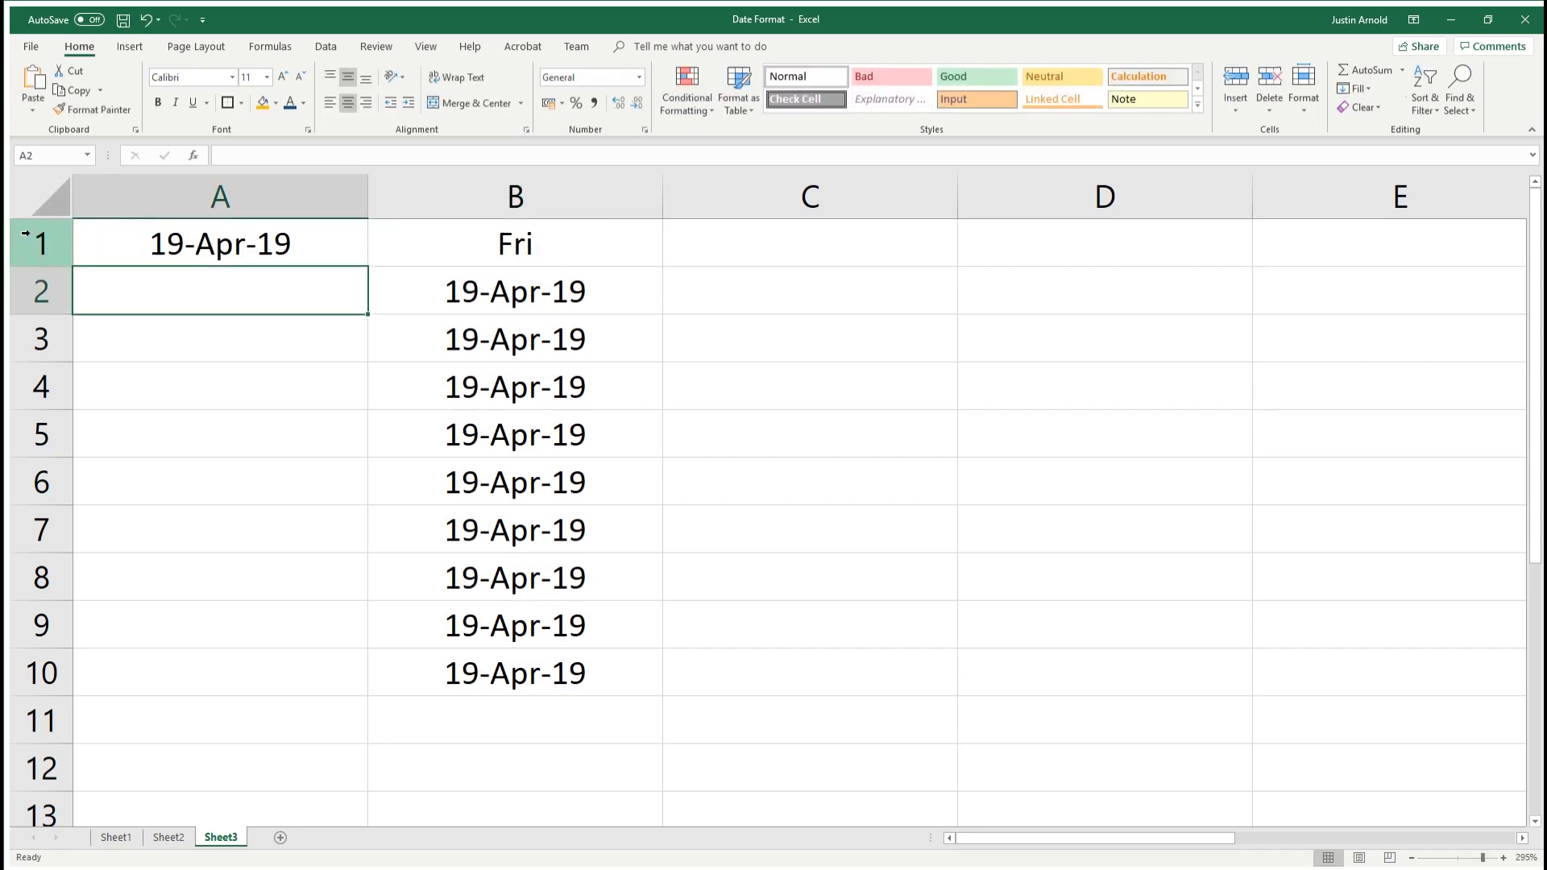
key("ctrl+z")
key("ctrl+z")
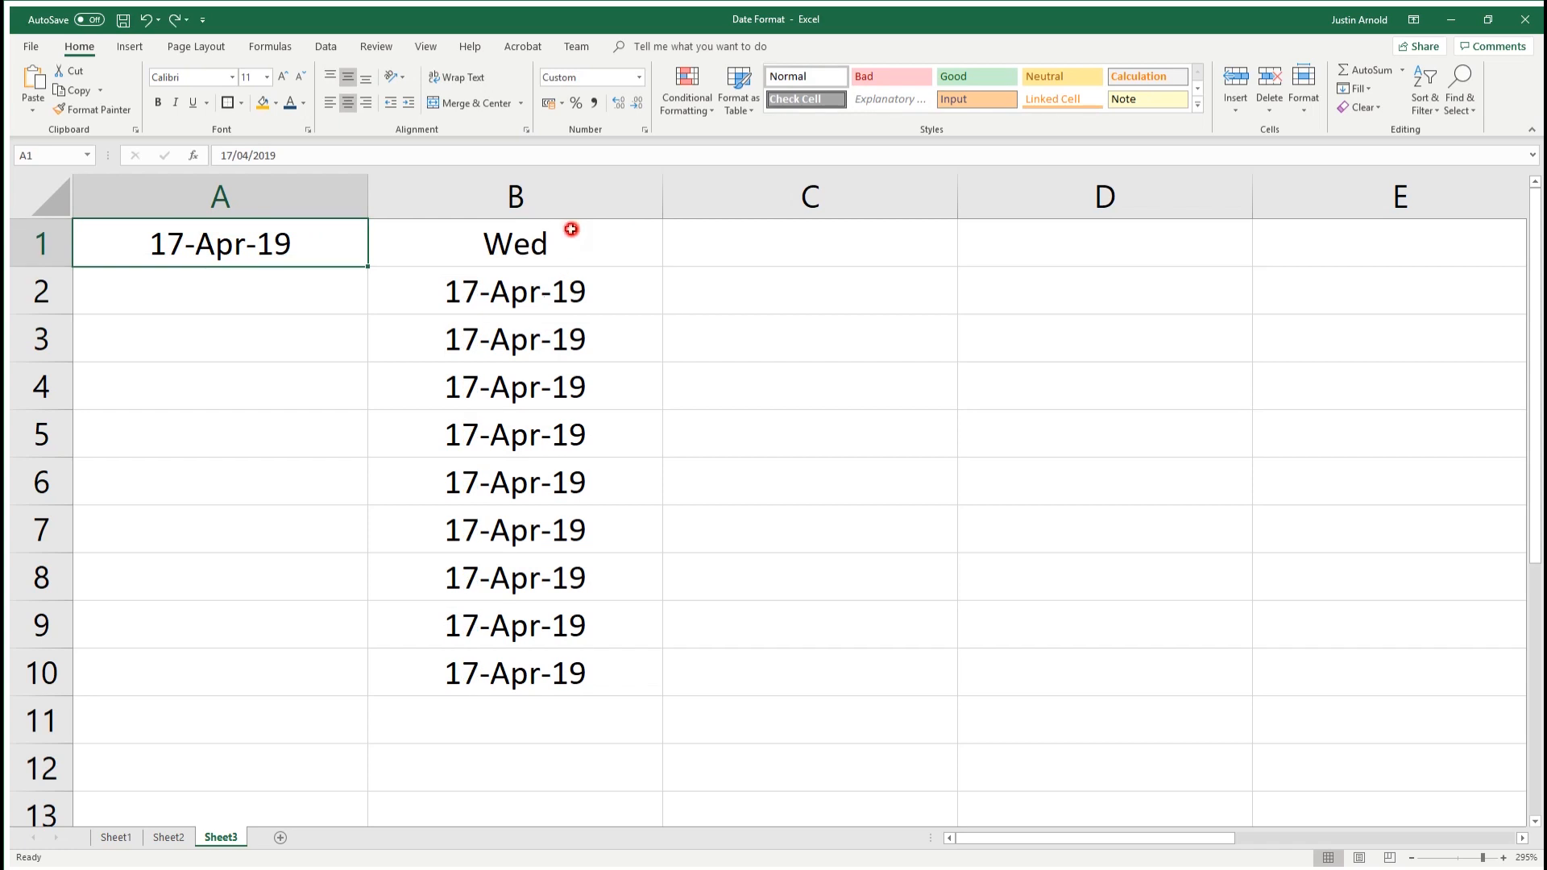
Apply the custom number format dddd to cell B1
left_click(572, 234)
left_click(645, 131)
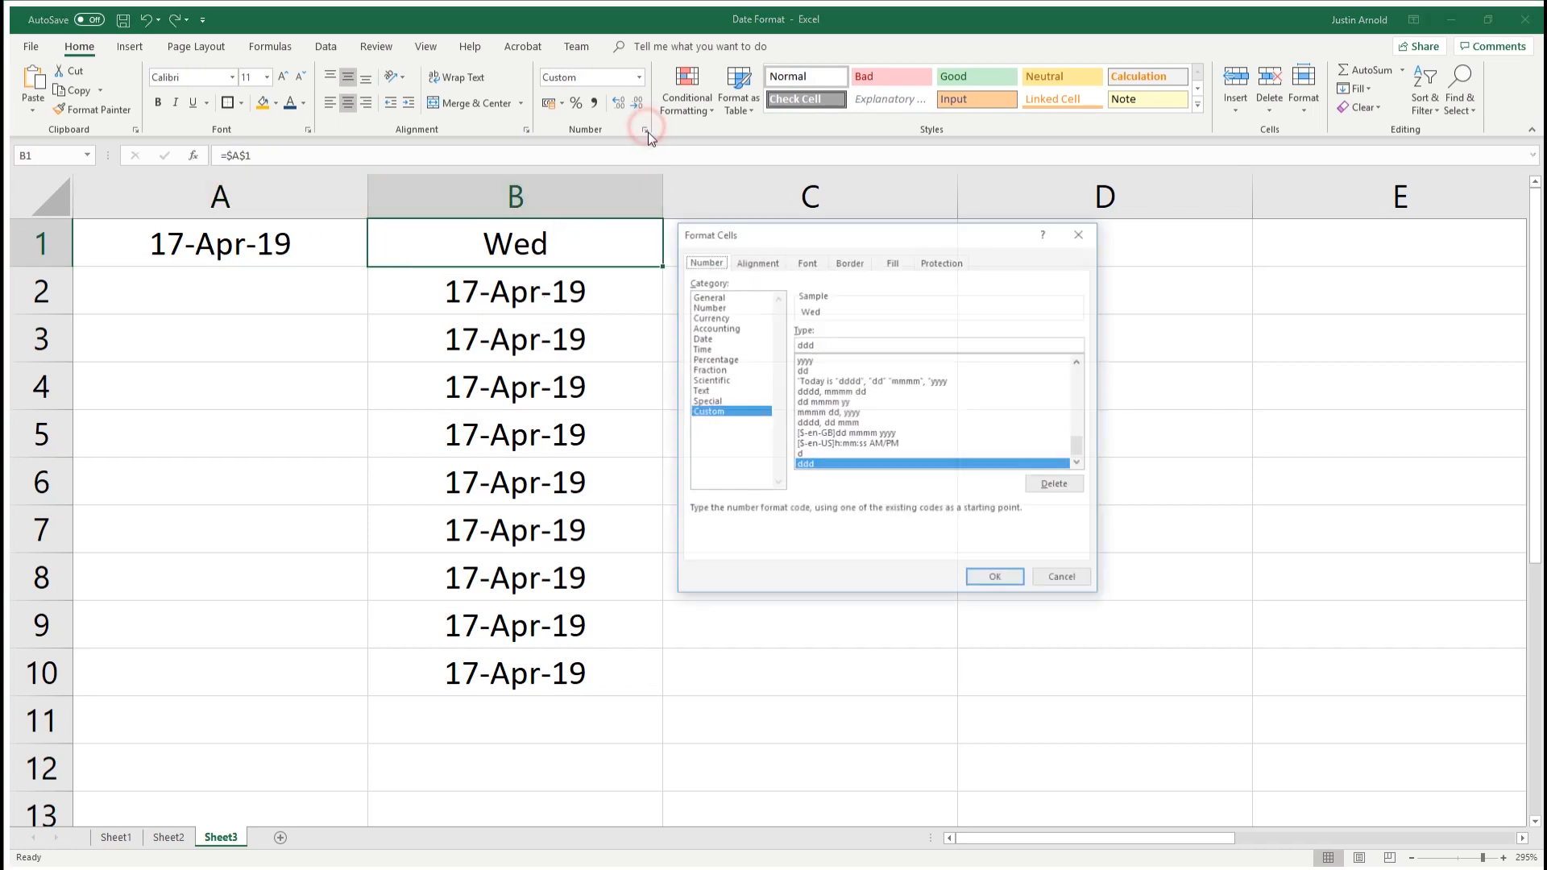
left_click(821, 344)
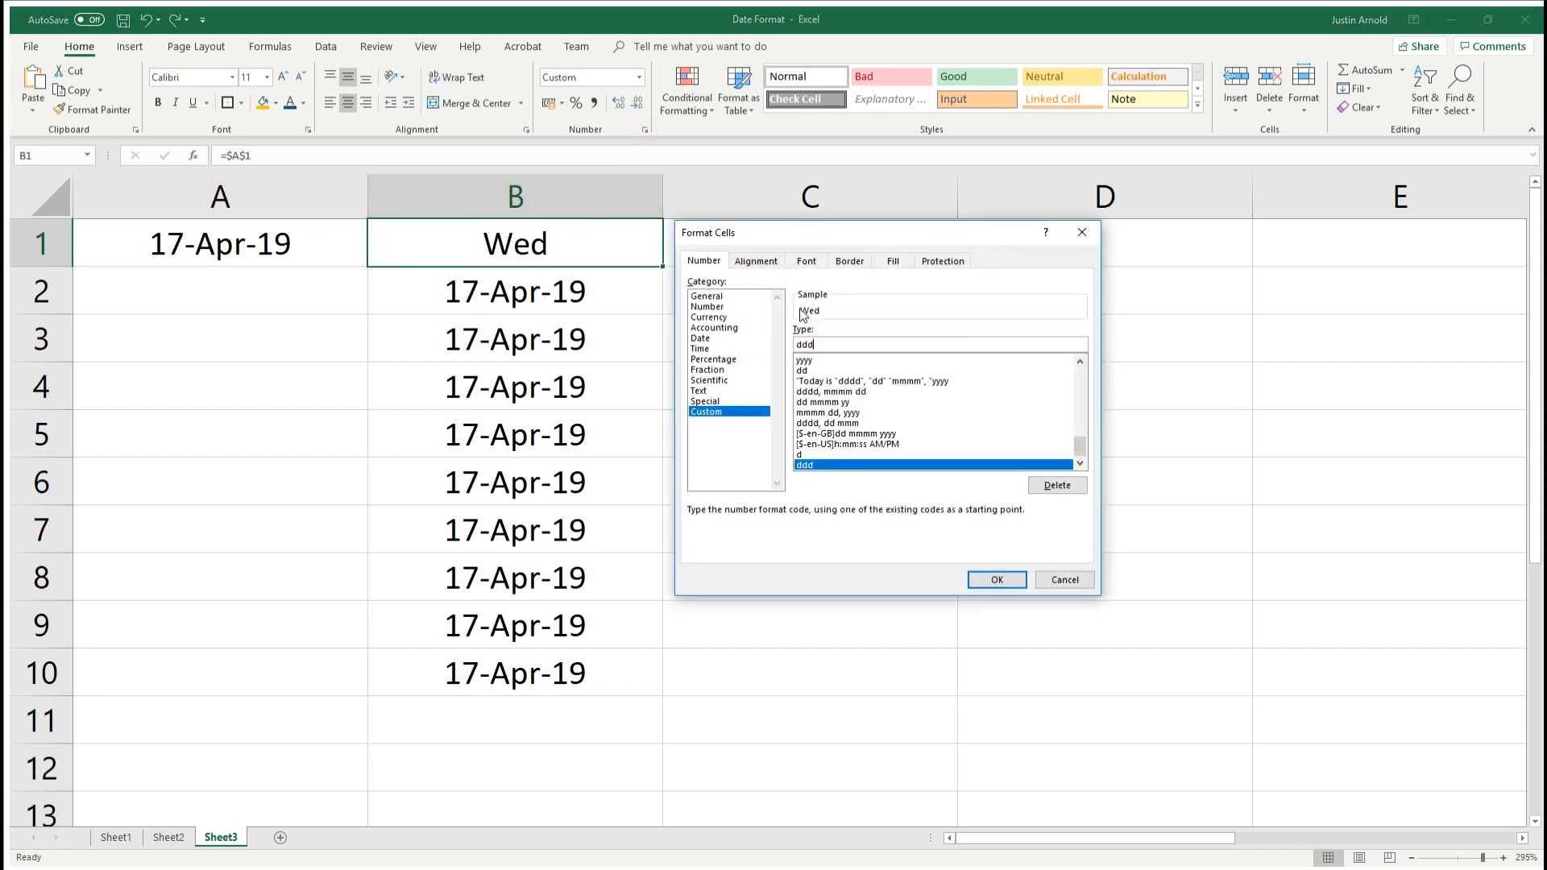
left_click(822, 347)
type("d")
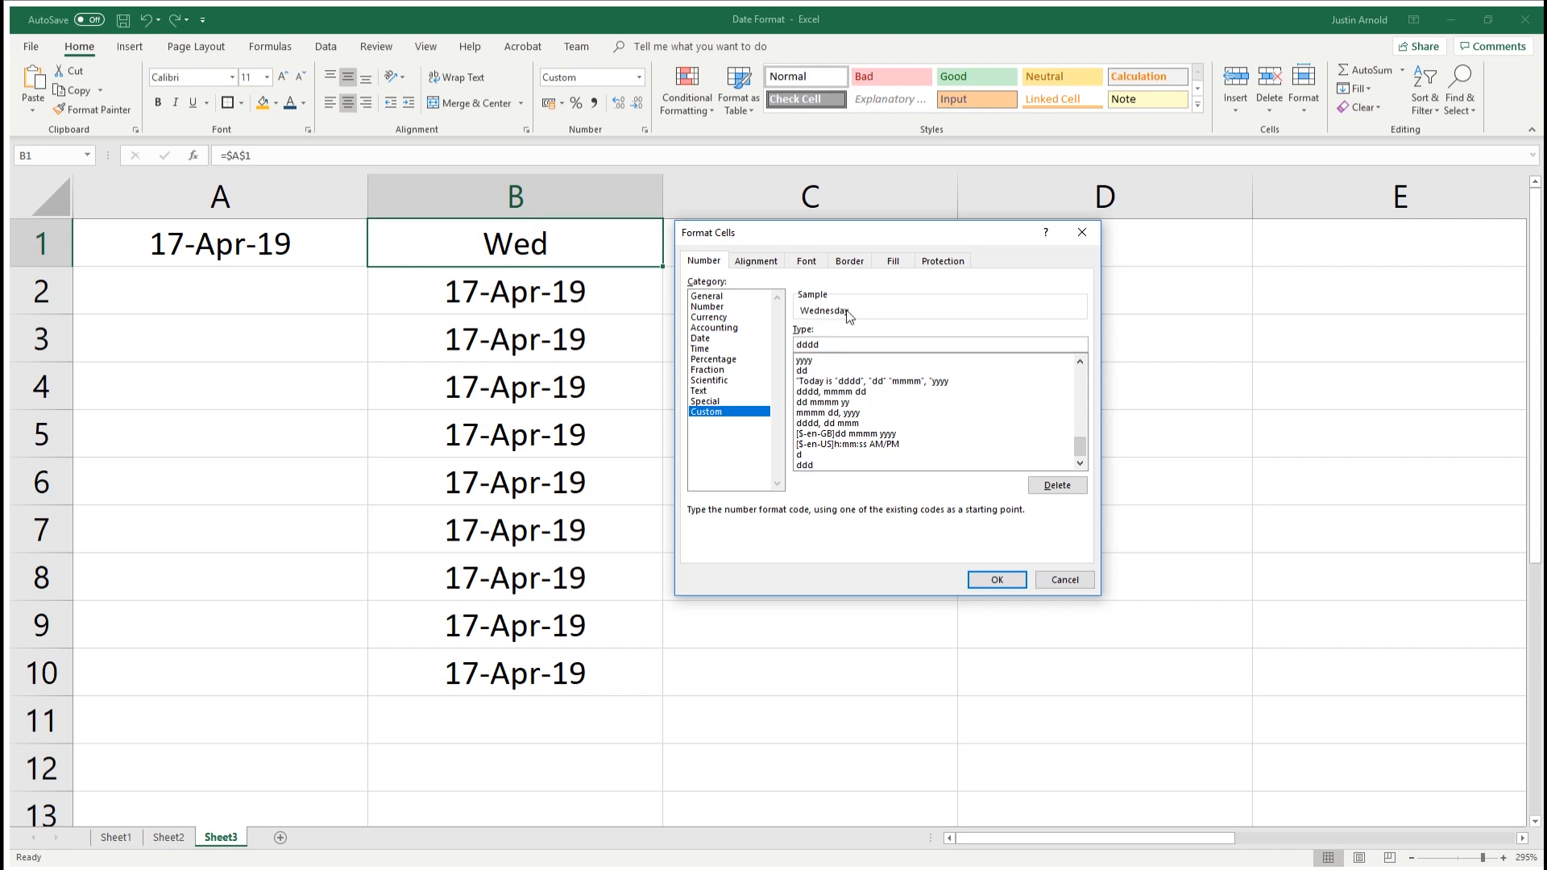
left_click(996, 580)
left_click(780, 451)
left_click(449, 256)
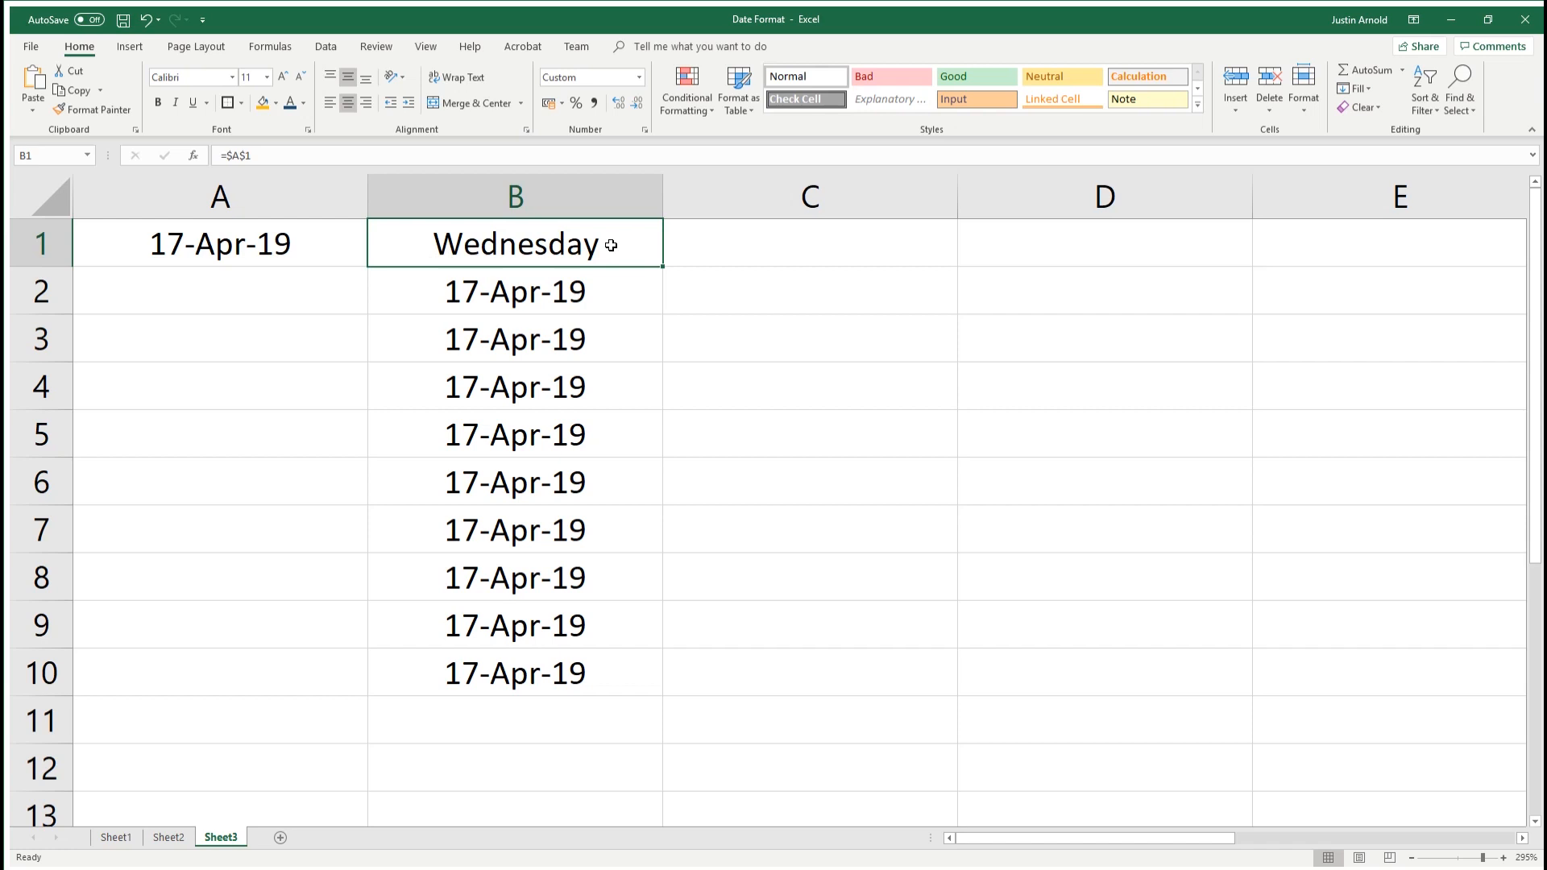
Try the day 18 in the date in A1, and undo that change
double_click(175, 255)
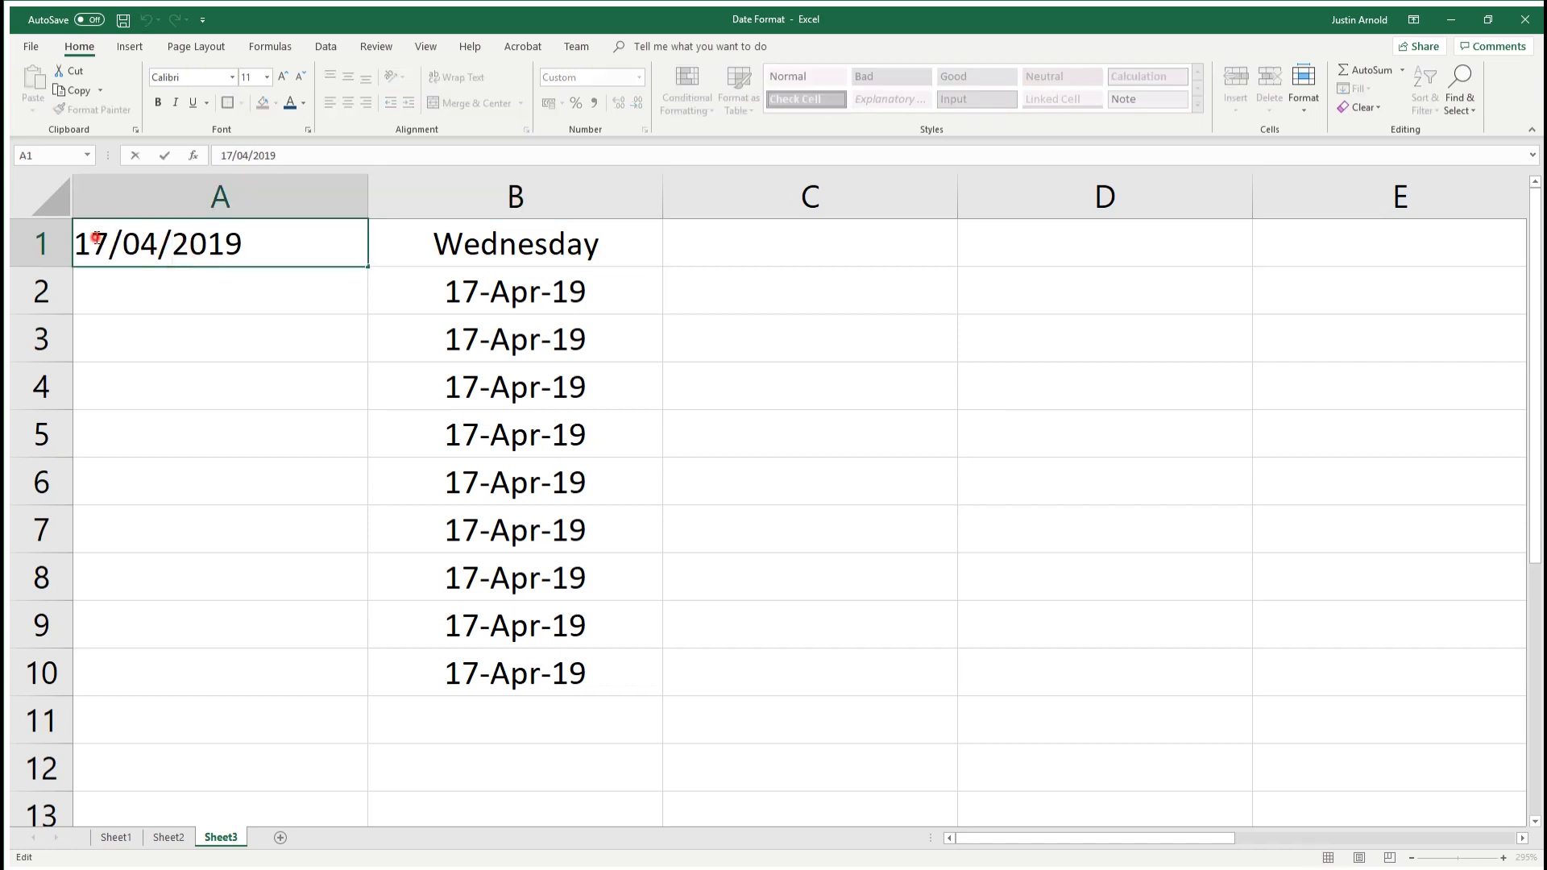
left_click_drag(96, 243, 112, 245)
type("8")
key("Return")
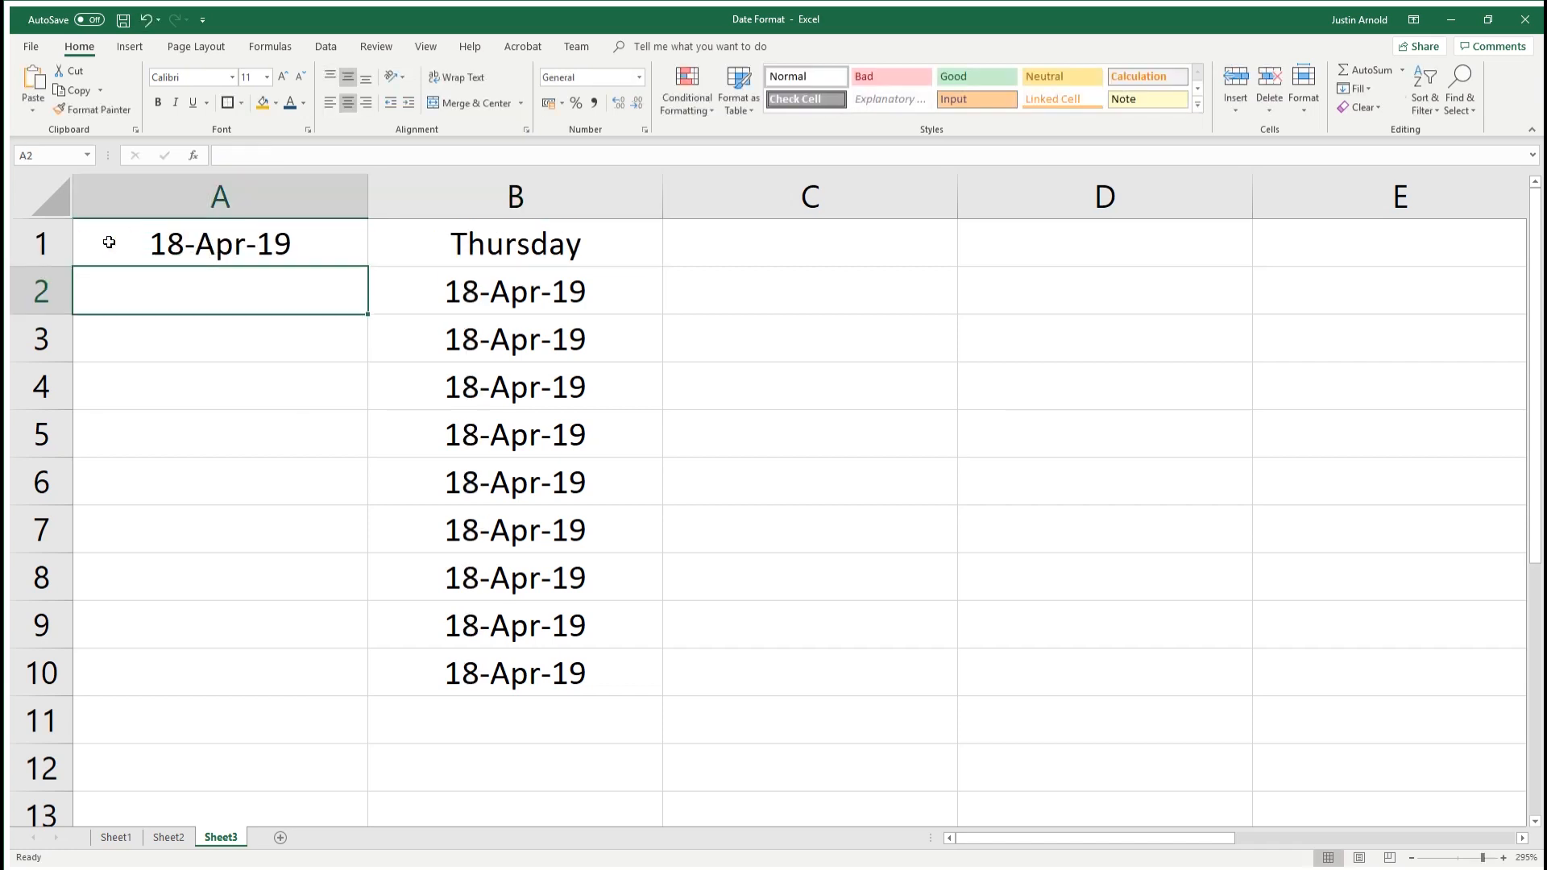
key("ctrl+z")
Apply the custom number format dd mmmm to cell B2
left_click(519, 292)
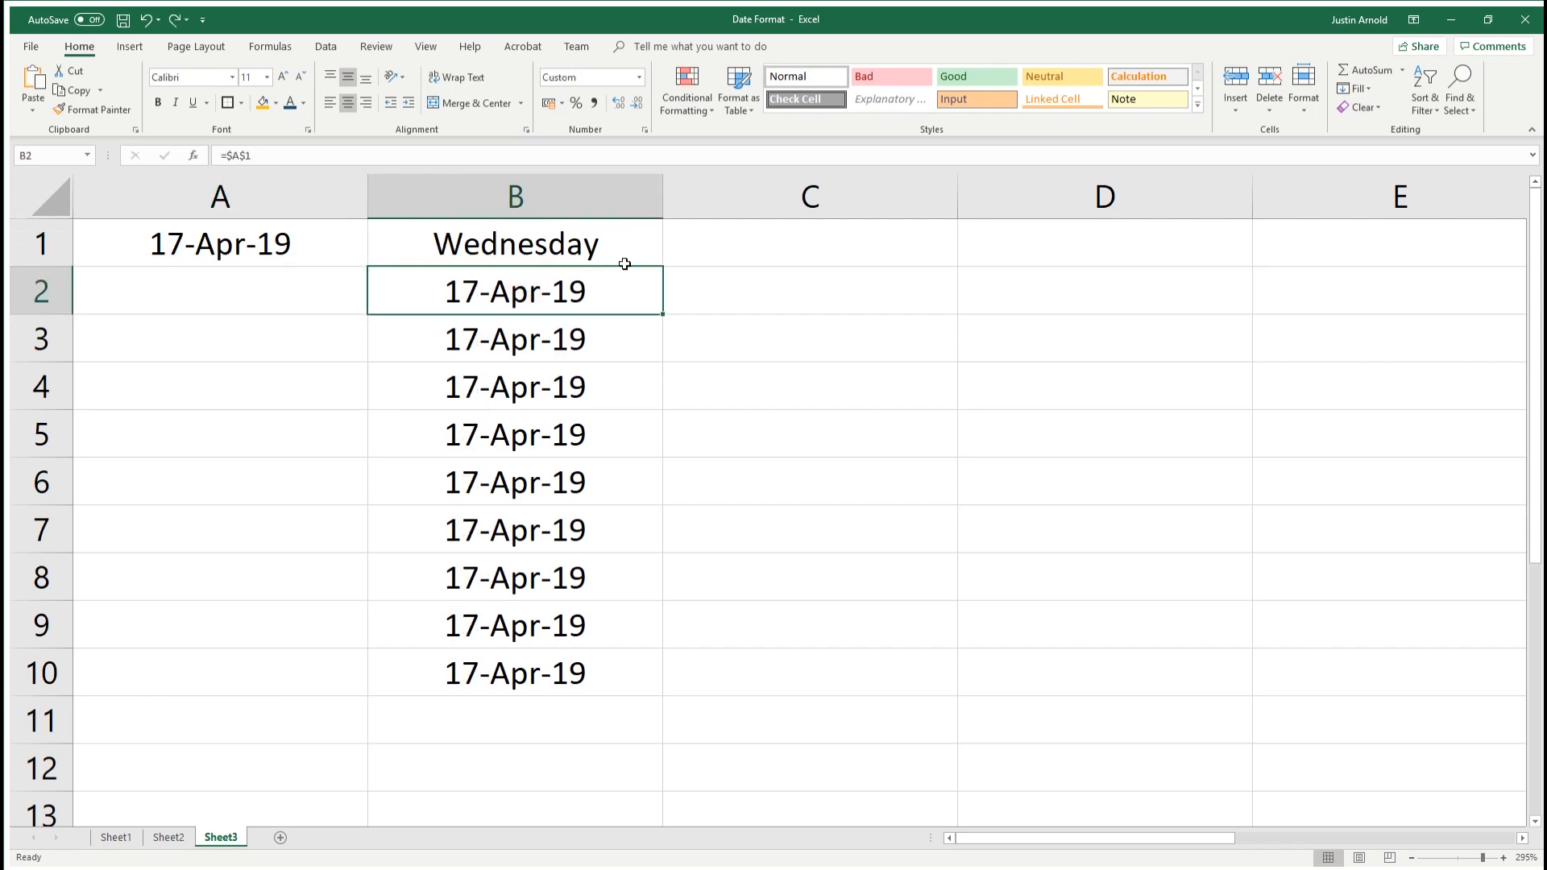
left_click(645, 129)
left_click(857, 345)
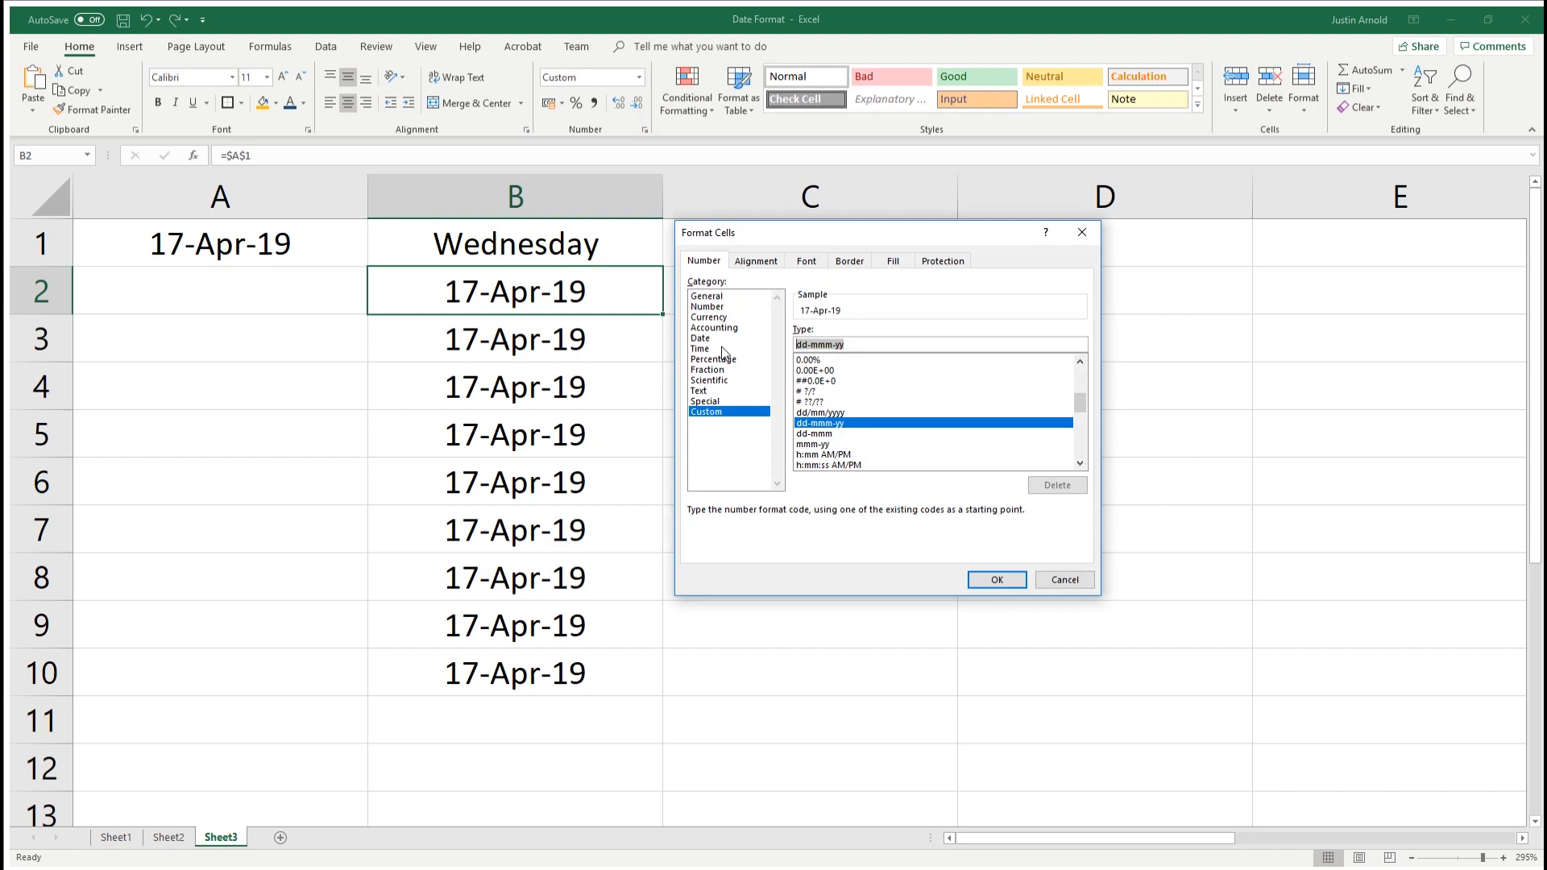
type("dd")
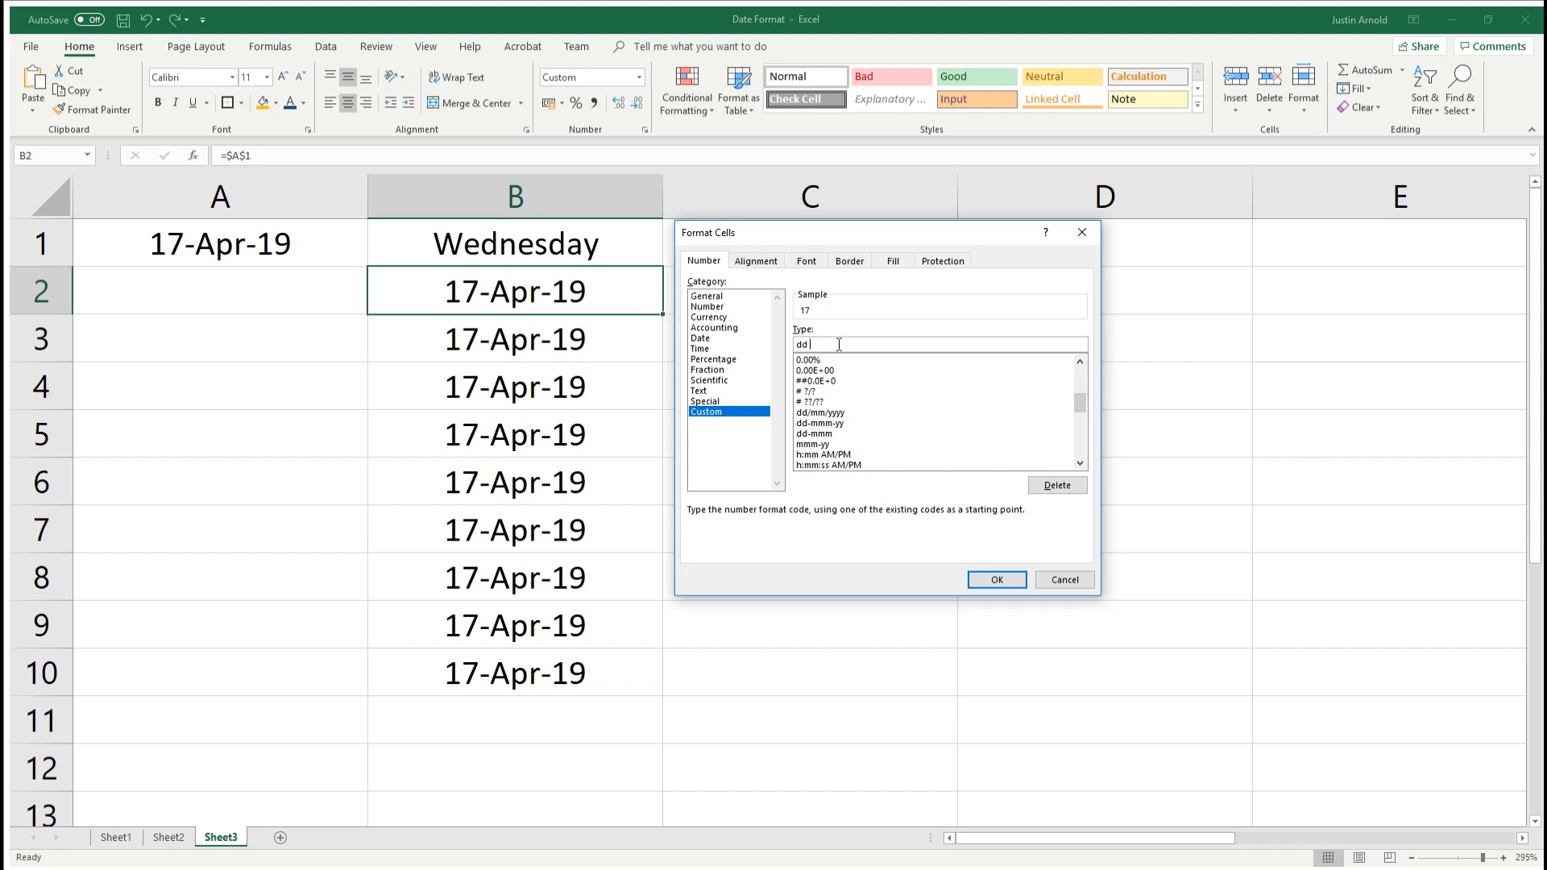
type("mm")
left_click(827, 346)
type("mm")
left_click(836, 344)
type("mm")
left_click(994, 580)
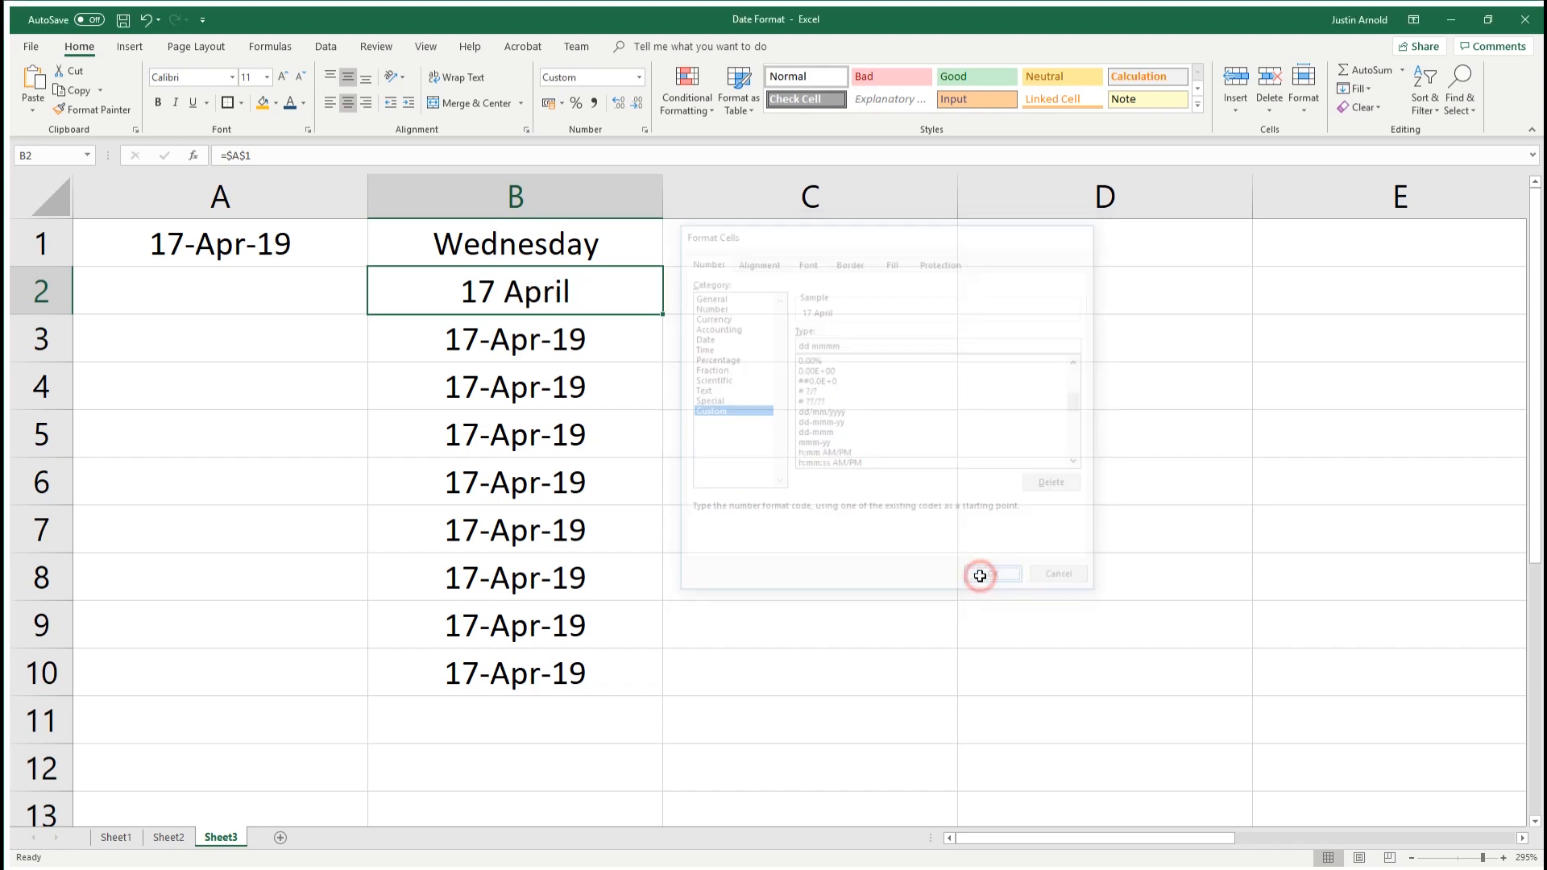
left_click(902, 502)
left_click(448, 292)
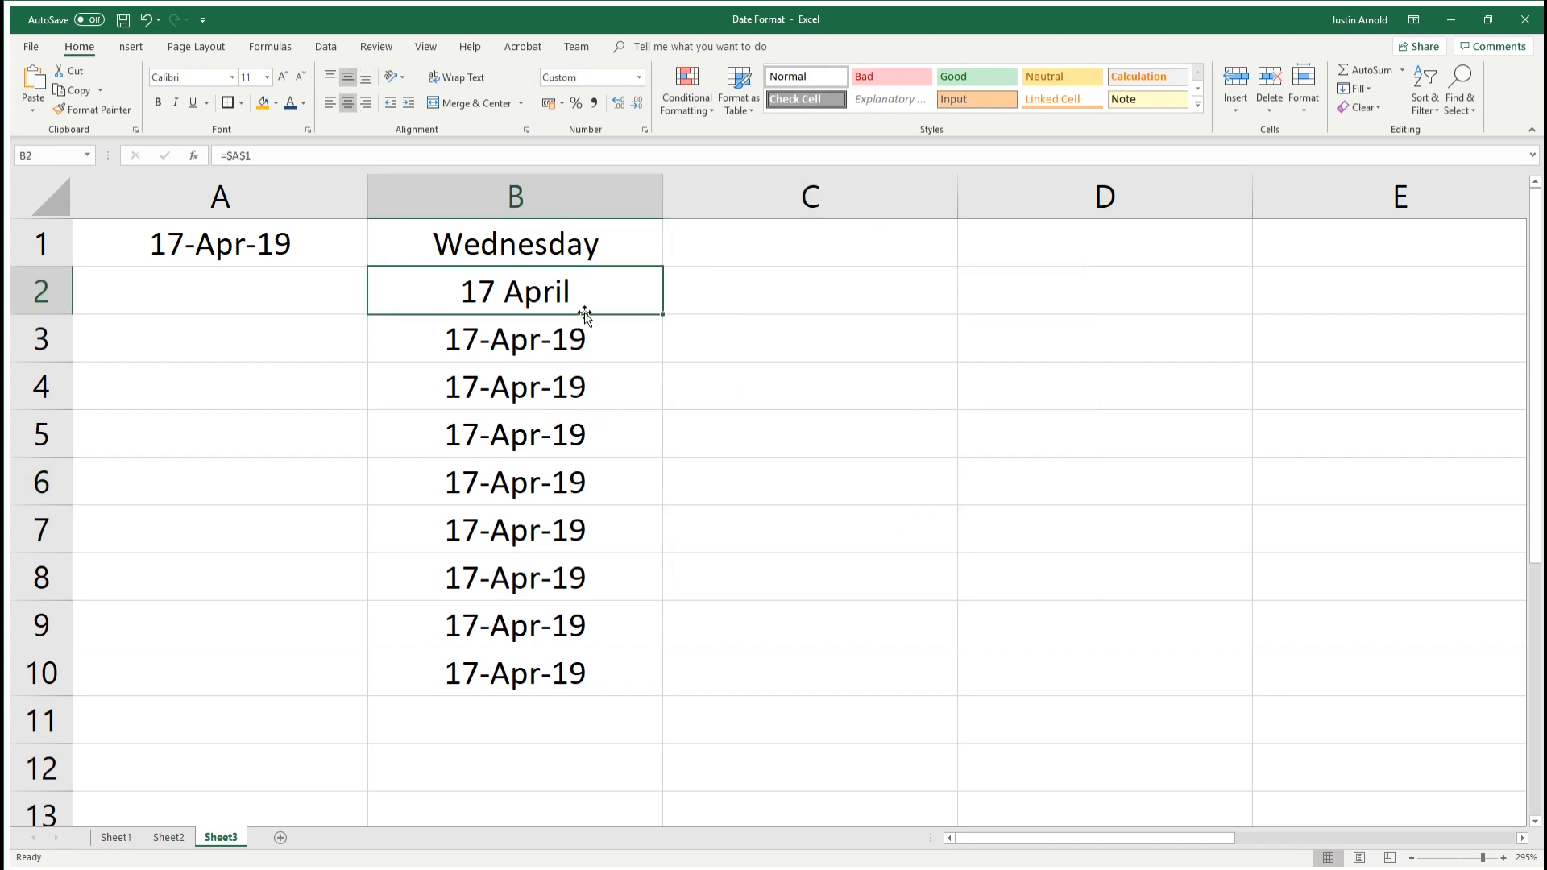
Try the day 19 in the date in A1, and undo that change
double_click(166, 247)
left_click_drag(95, 242, 108, 244)
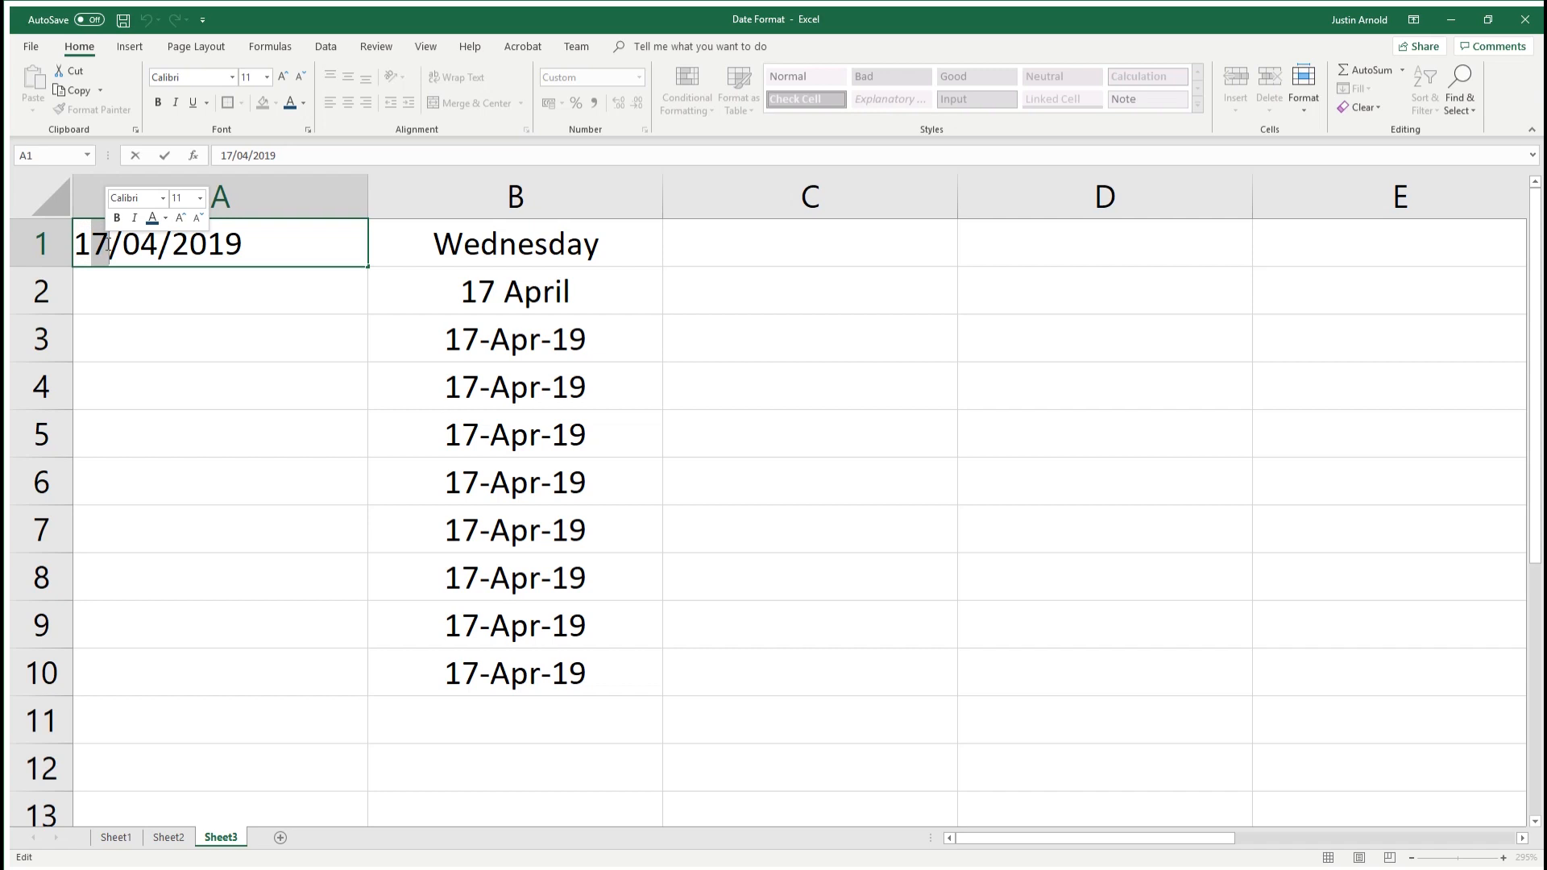
type("9")
key("Return")
left_click(561, 294)
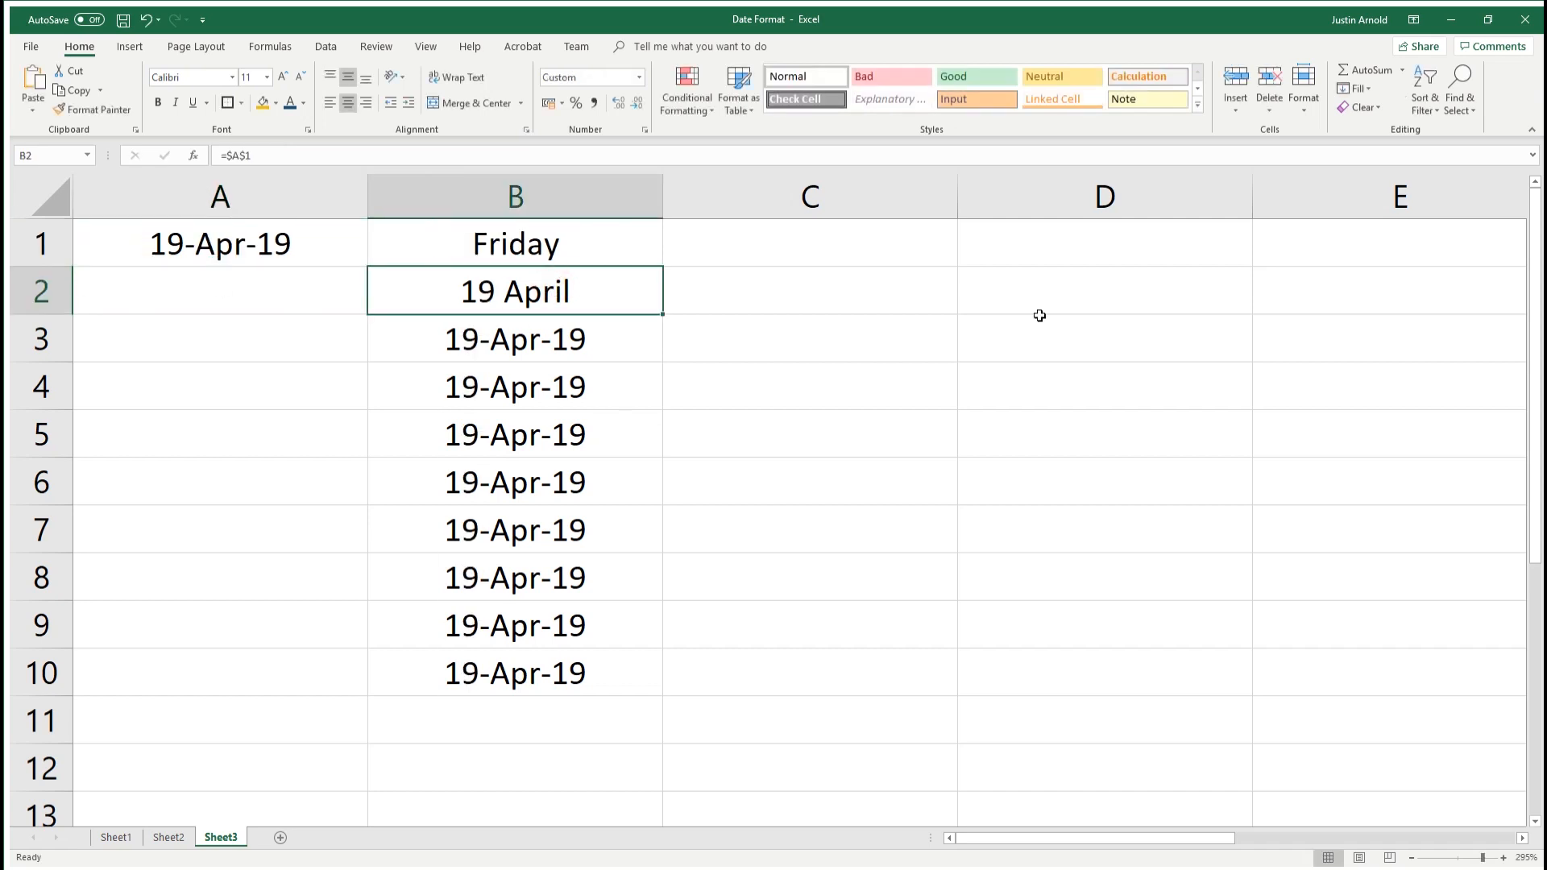
key("ctrl+z")
left_click(503, 296)
left_click(568, 335)
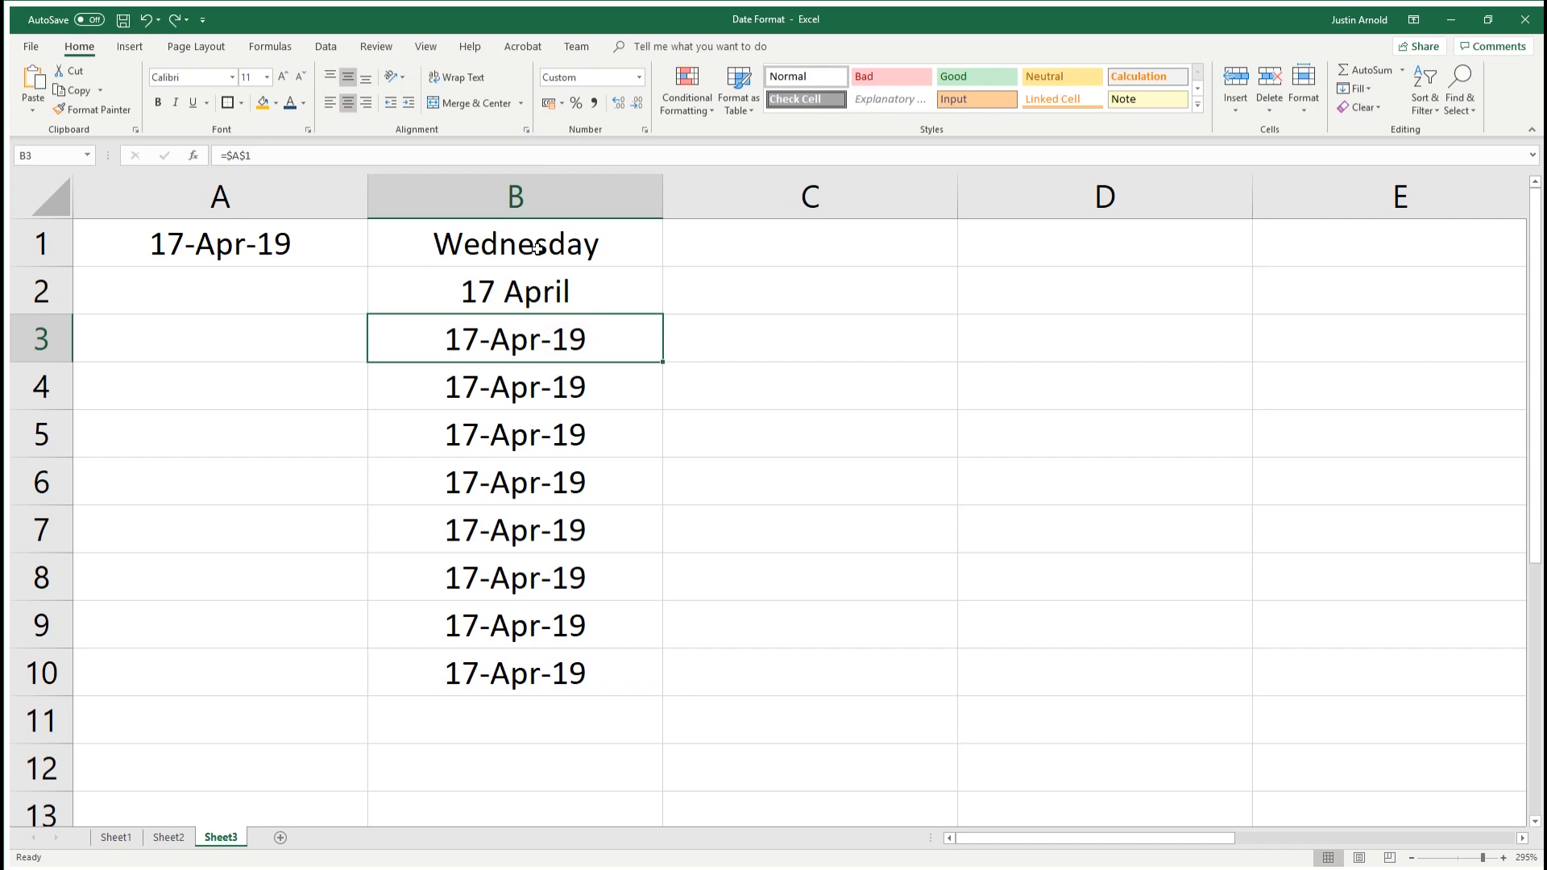
left_click(483, 249)
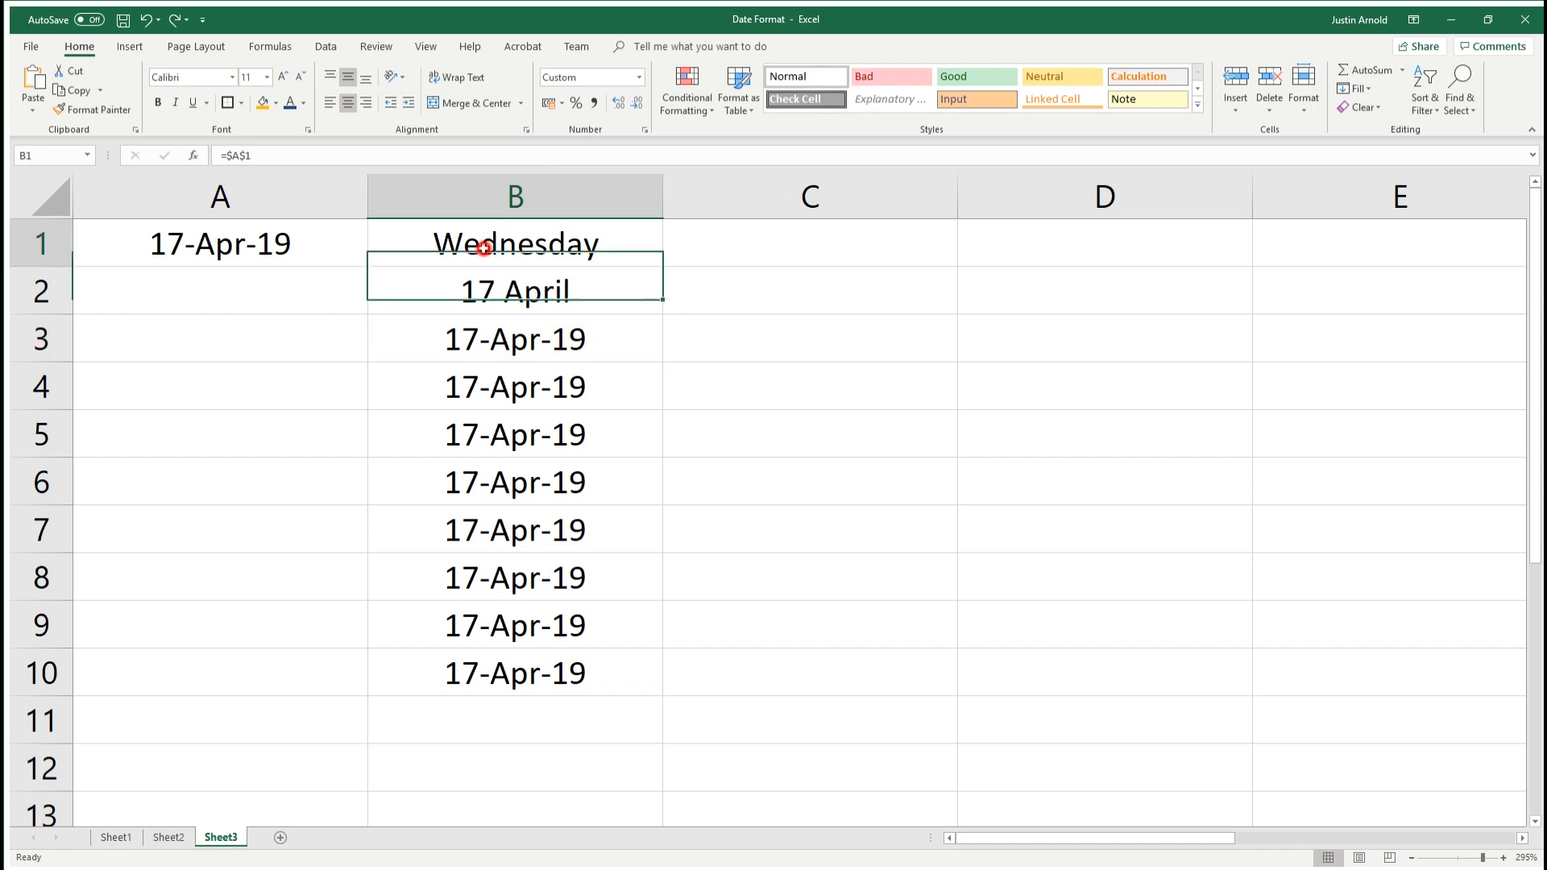
left_click(520, 297)
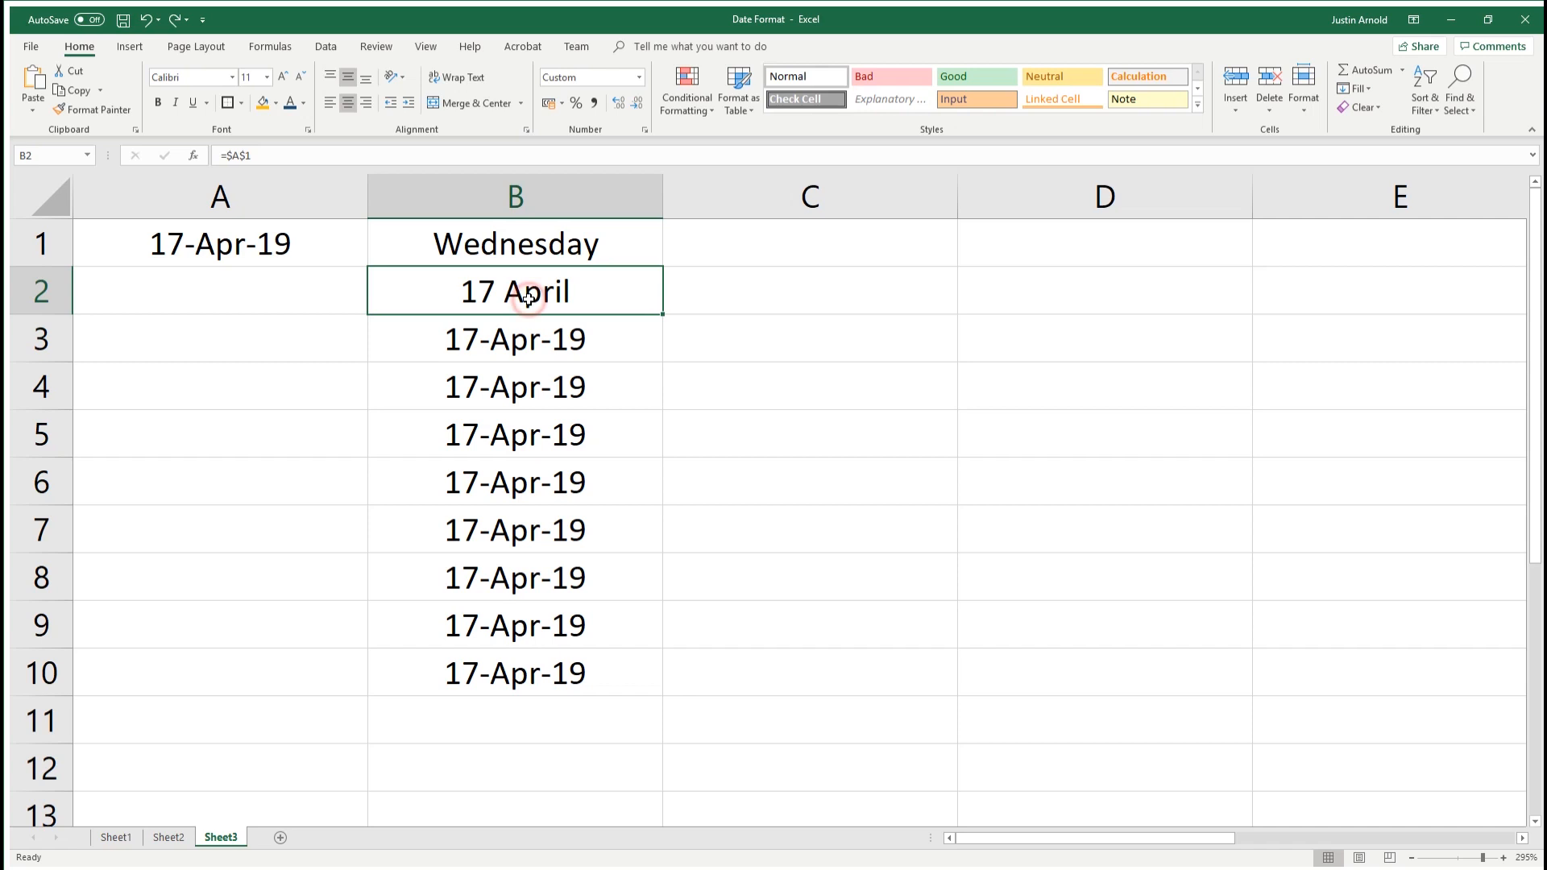
Apply the custom number format dd mmmm, yyyy to cell B3
left_click(528, 335)
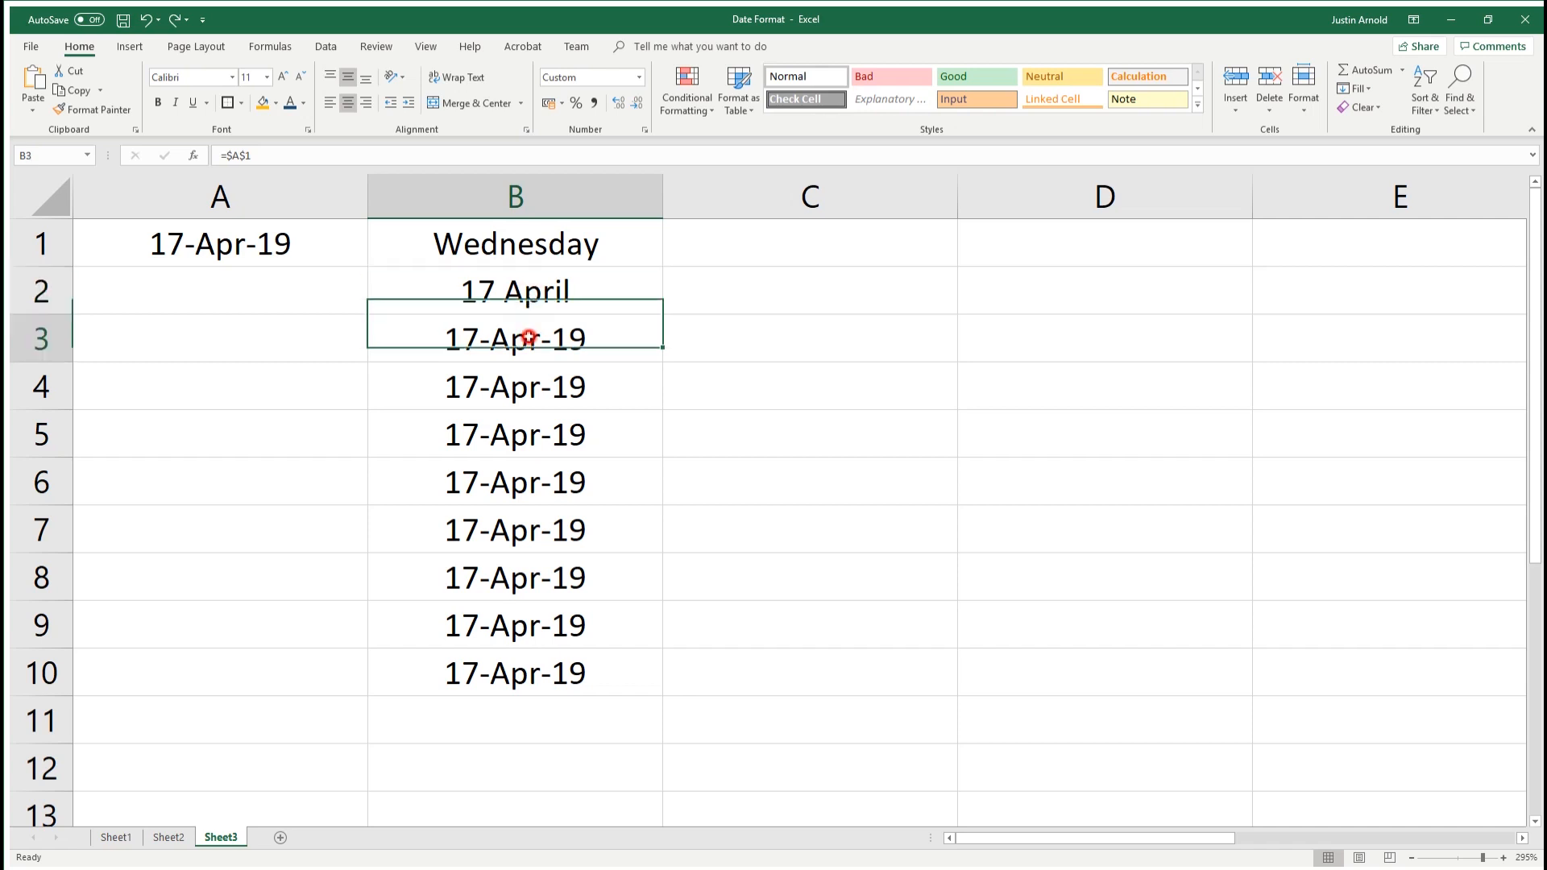
left_click(644, 131)
left_click(856, 343)
left_click_drag(855, 343, 711, 343)
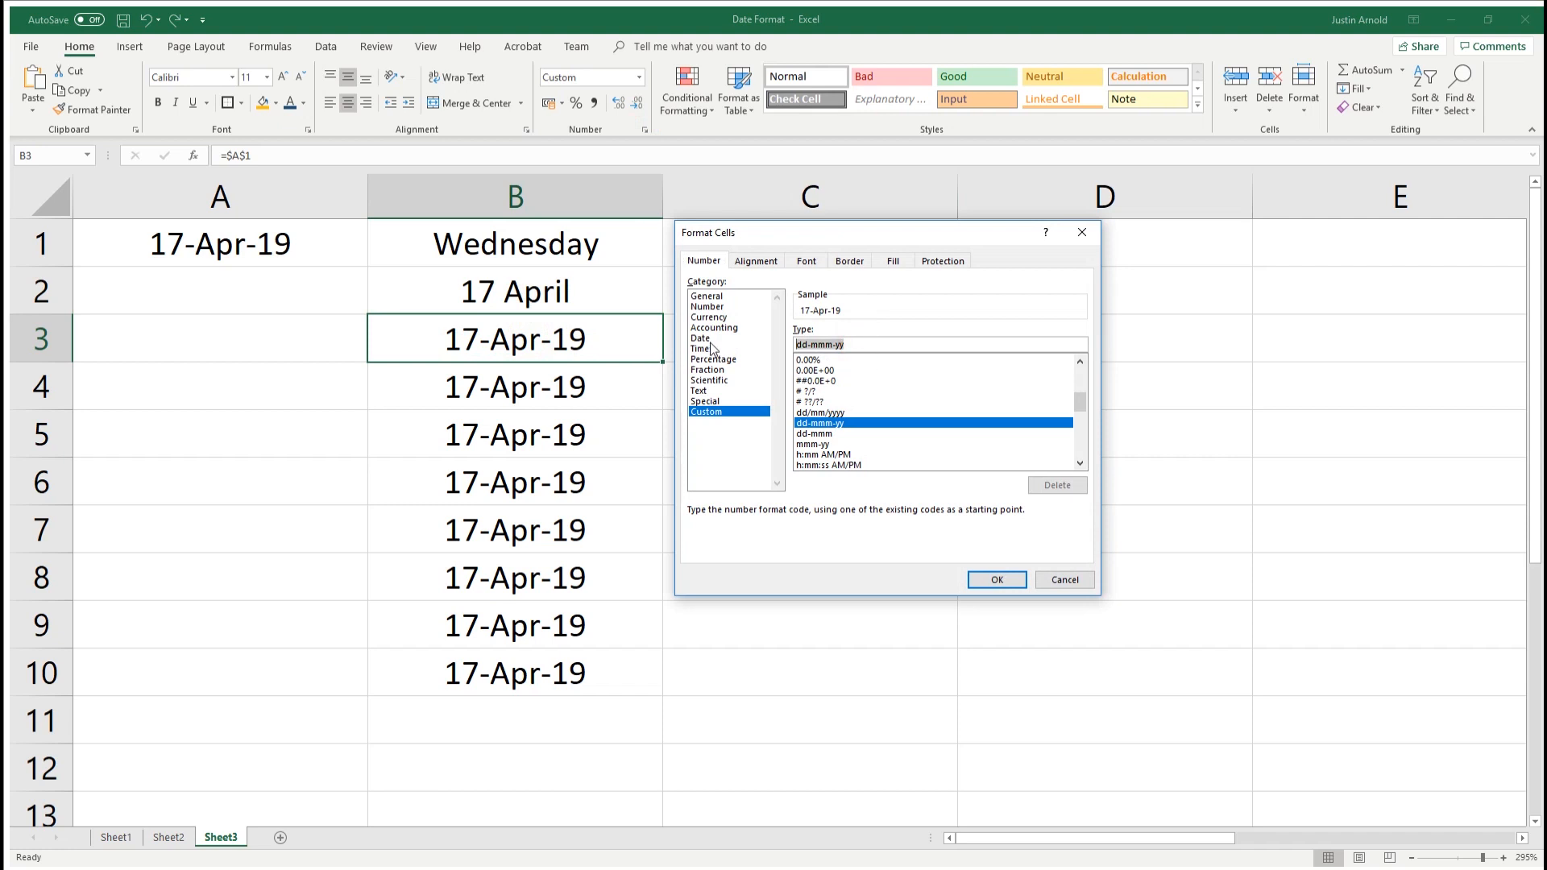
type("dd")
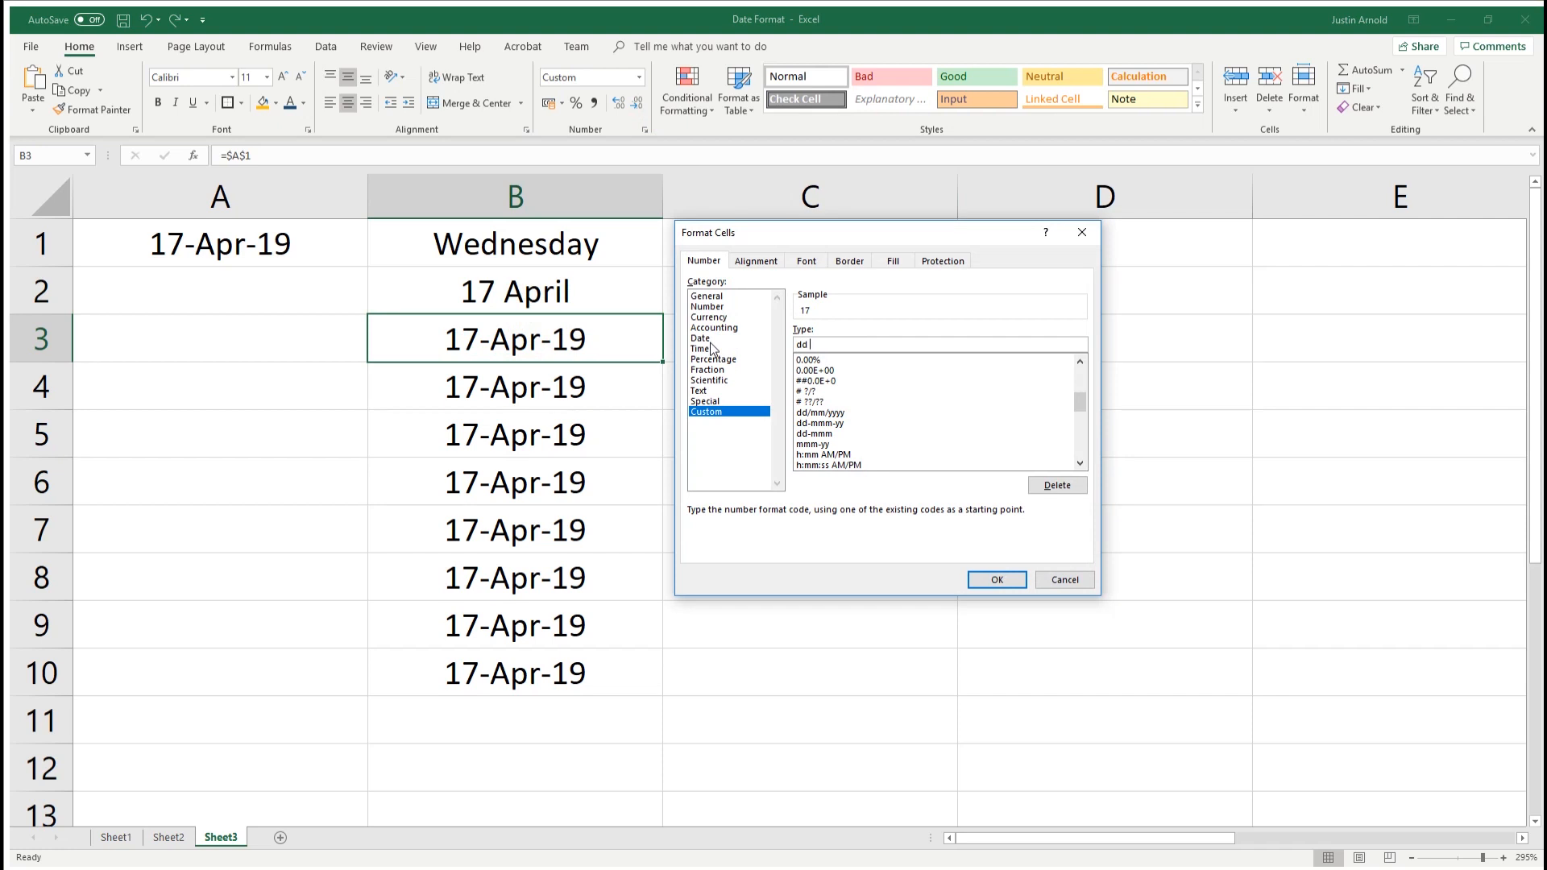
type(" mmmm")
type("y")
type("yy")
left_click(980, 577)
left_click(832, 466)
left_click(731, 342)
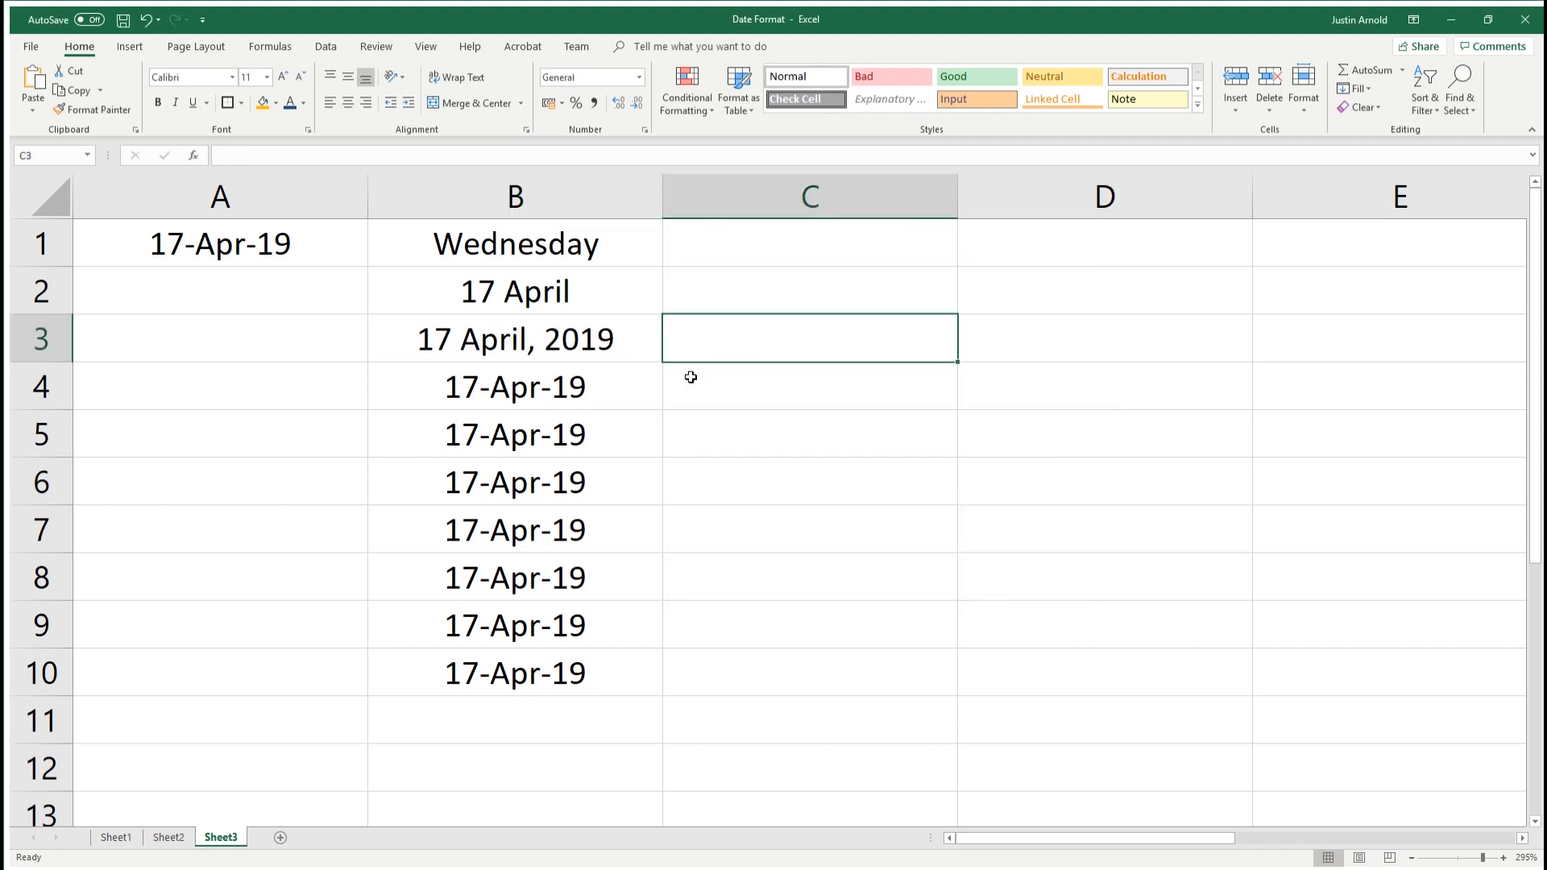
Apply the custom number format yyyy, mmmm dd (dddd) to cell B4
left_click(533, 390)
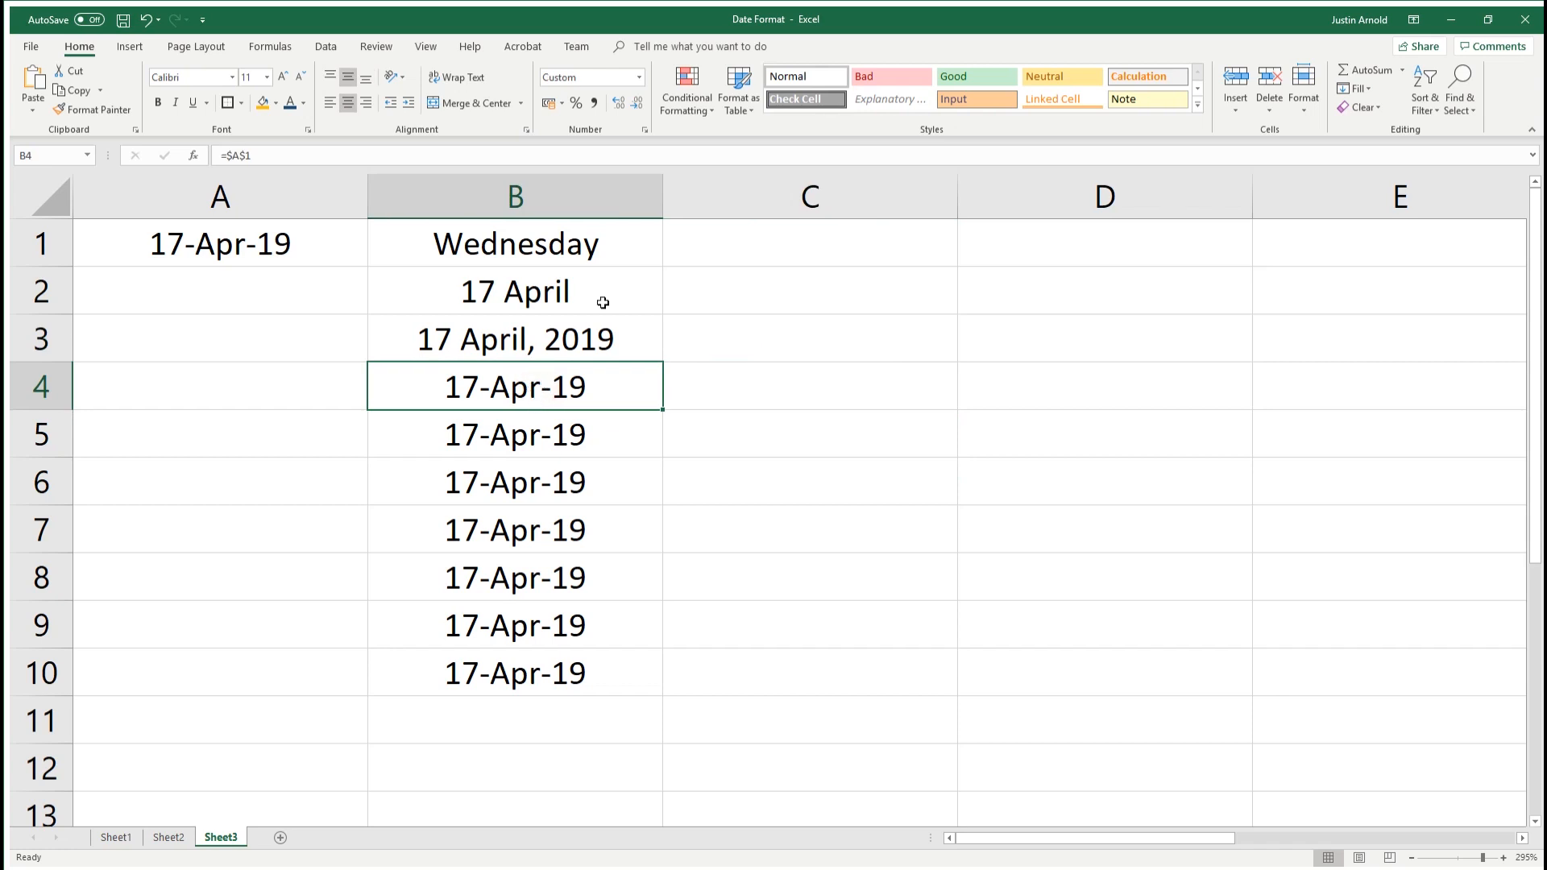
left_click(645, 130)
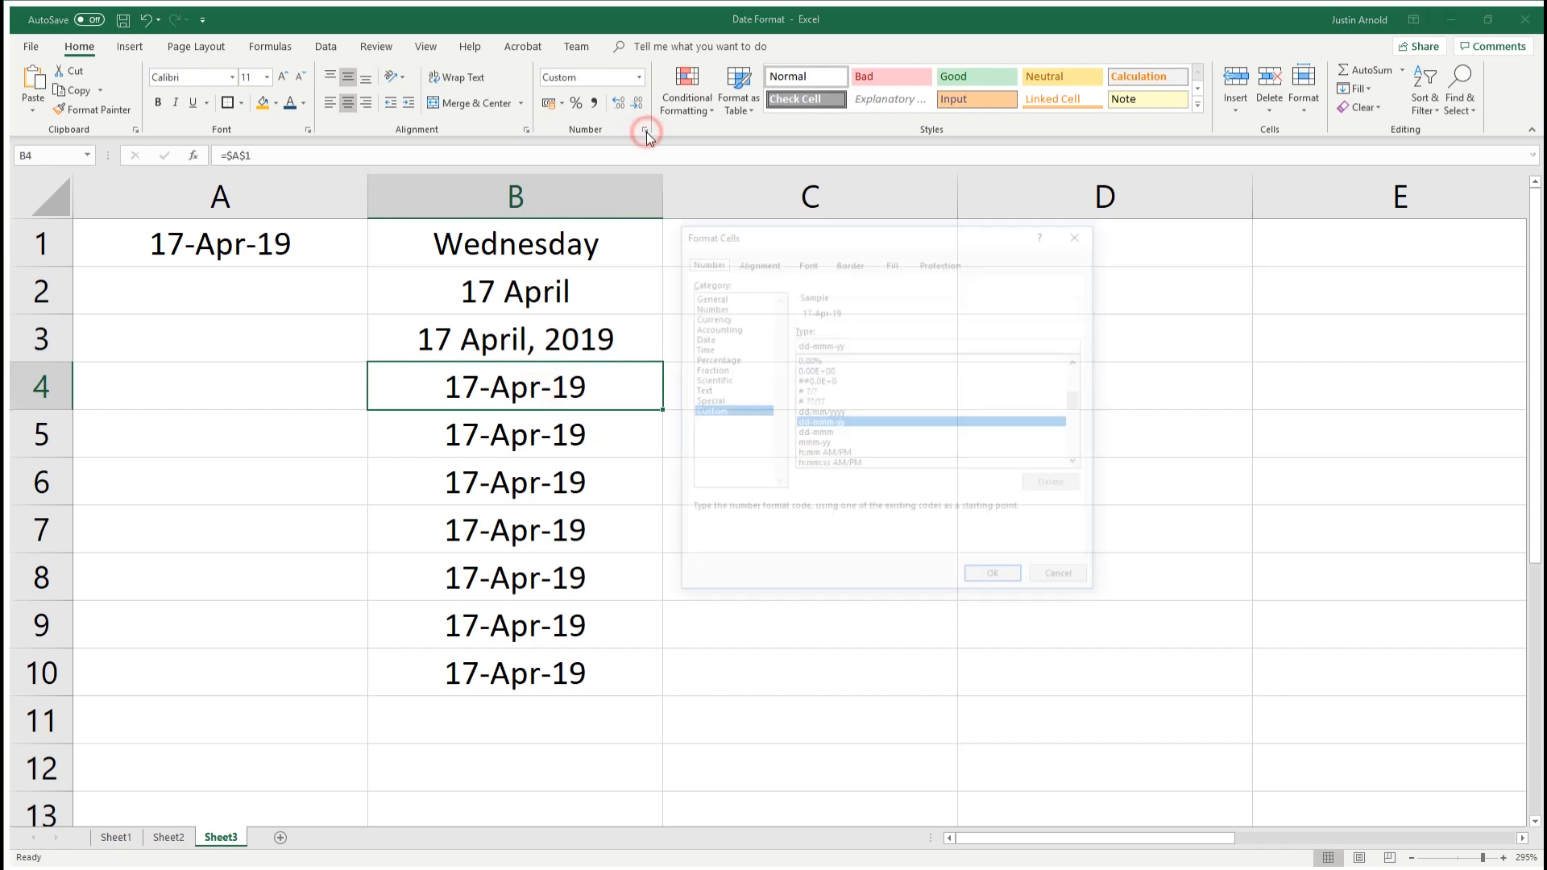
left_click(847, 344)
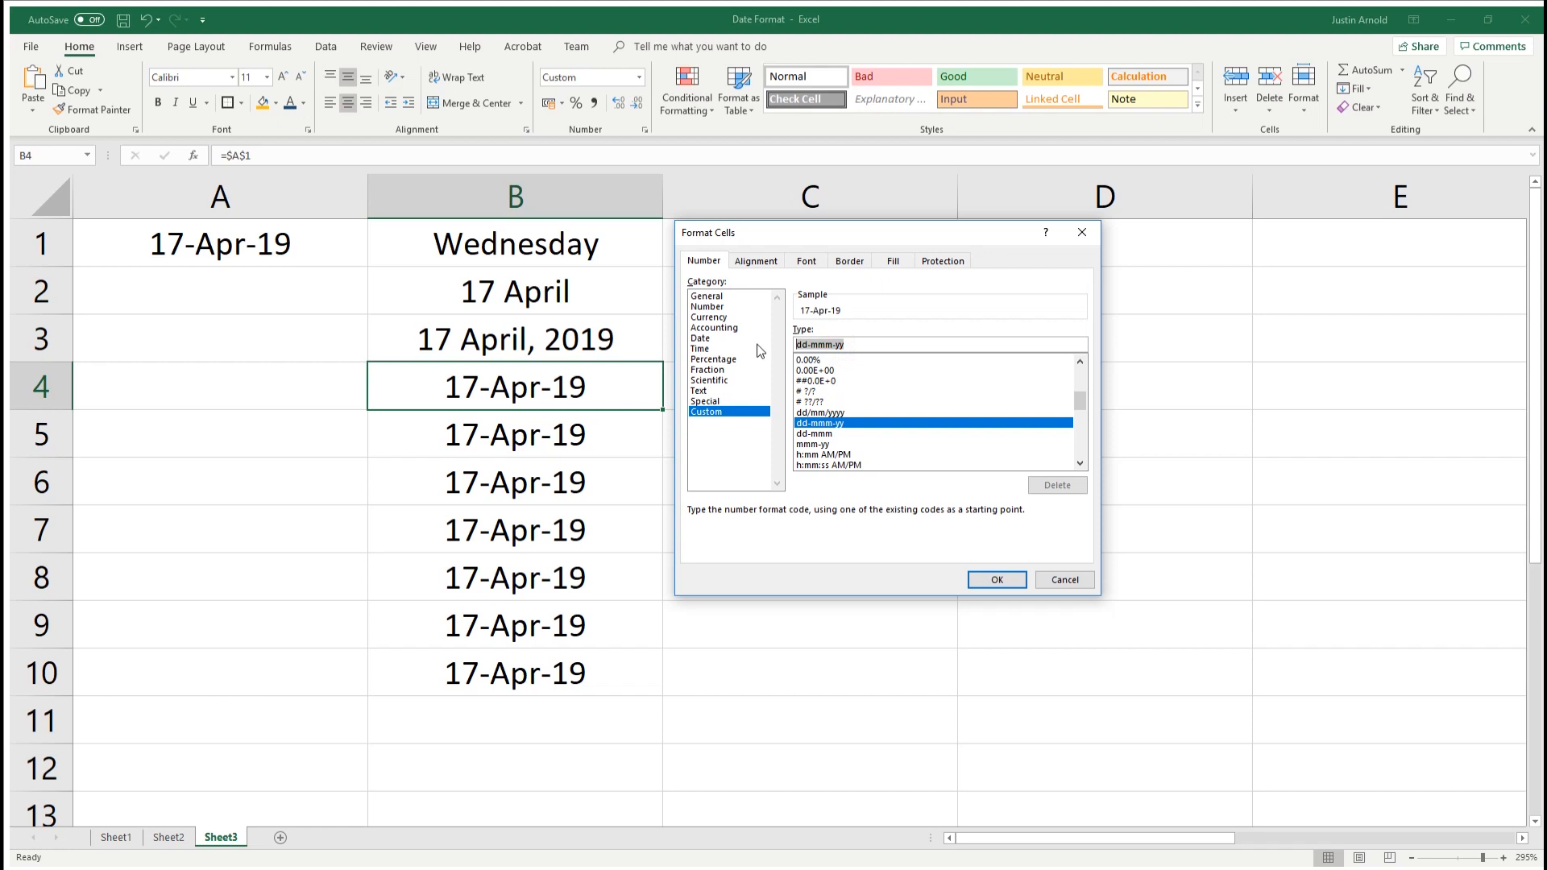
type("yyyy,")
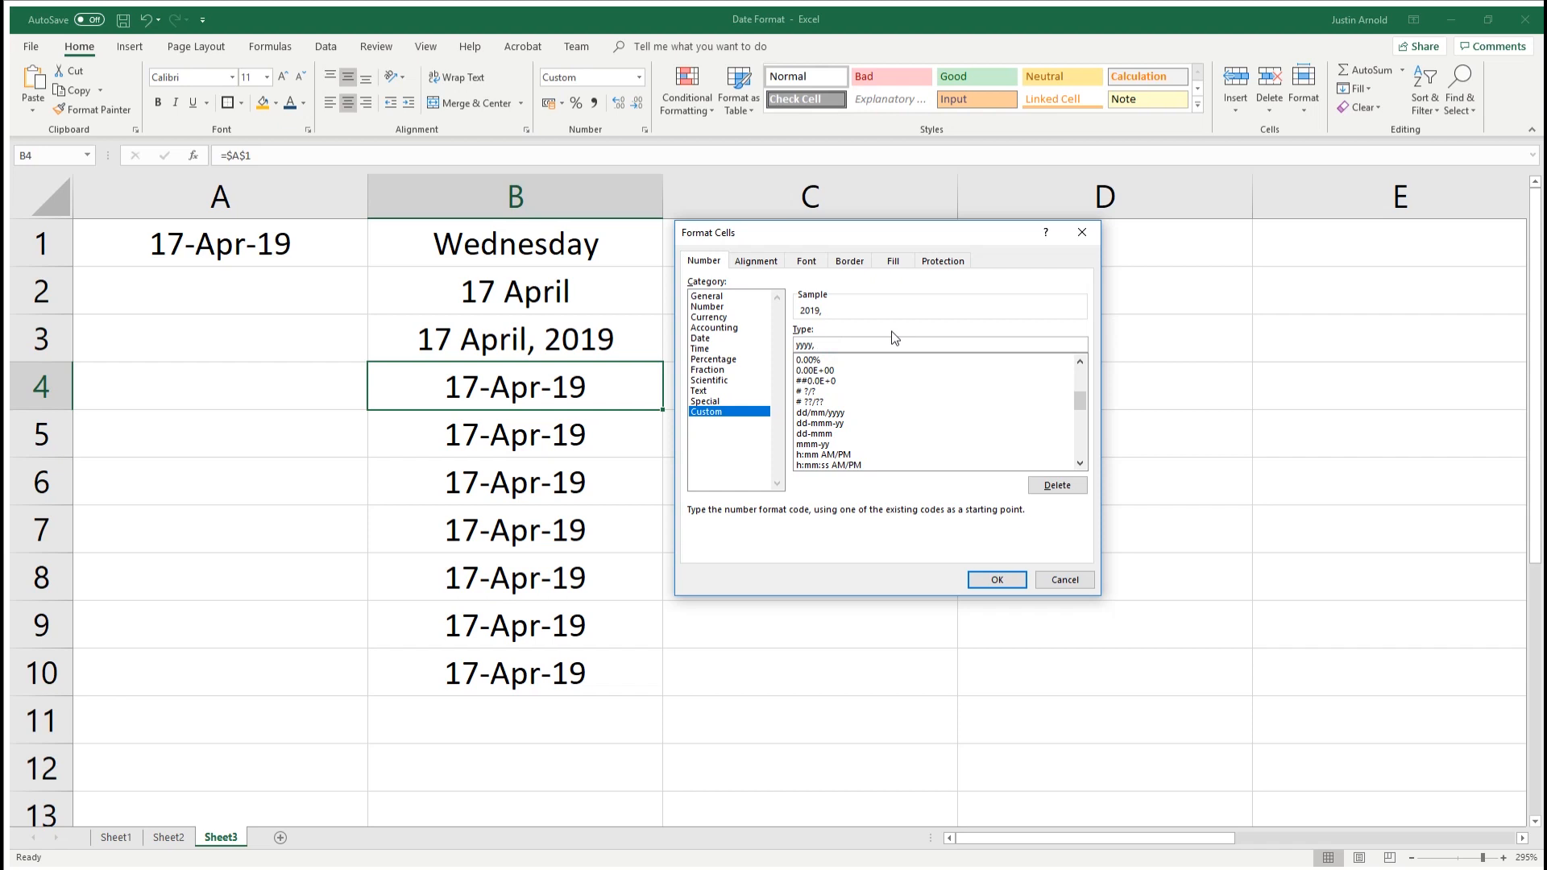
type("mmmm")
type("dddd")
left_click(993, 579)
left_click(988, 419)
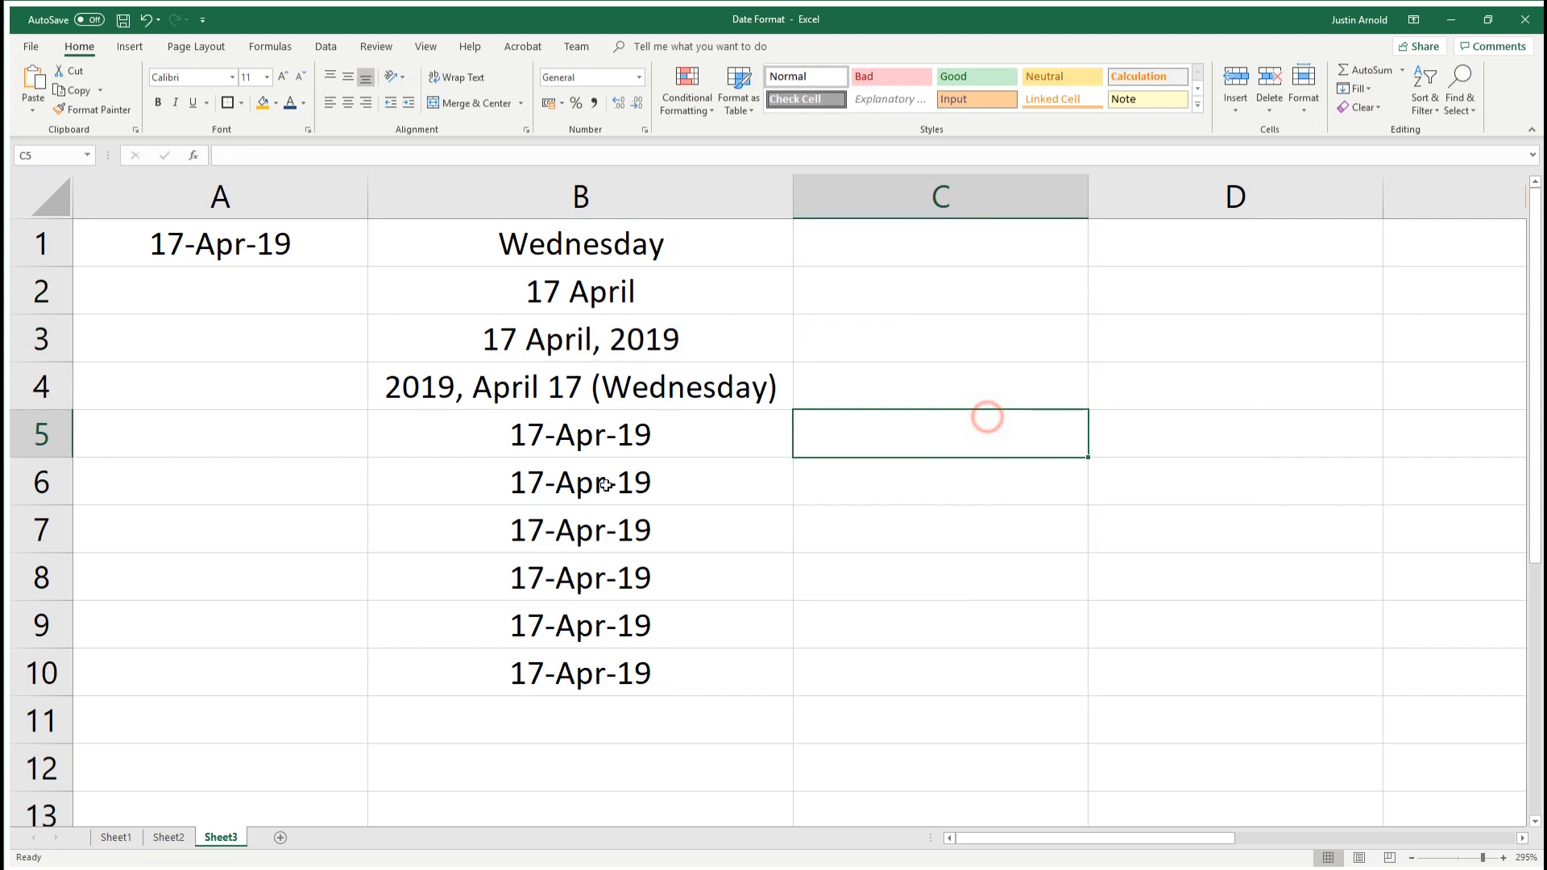
Apply the custom number format yy-mm-dd to cell B5
left_click(630, 385)
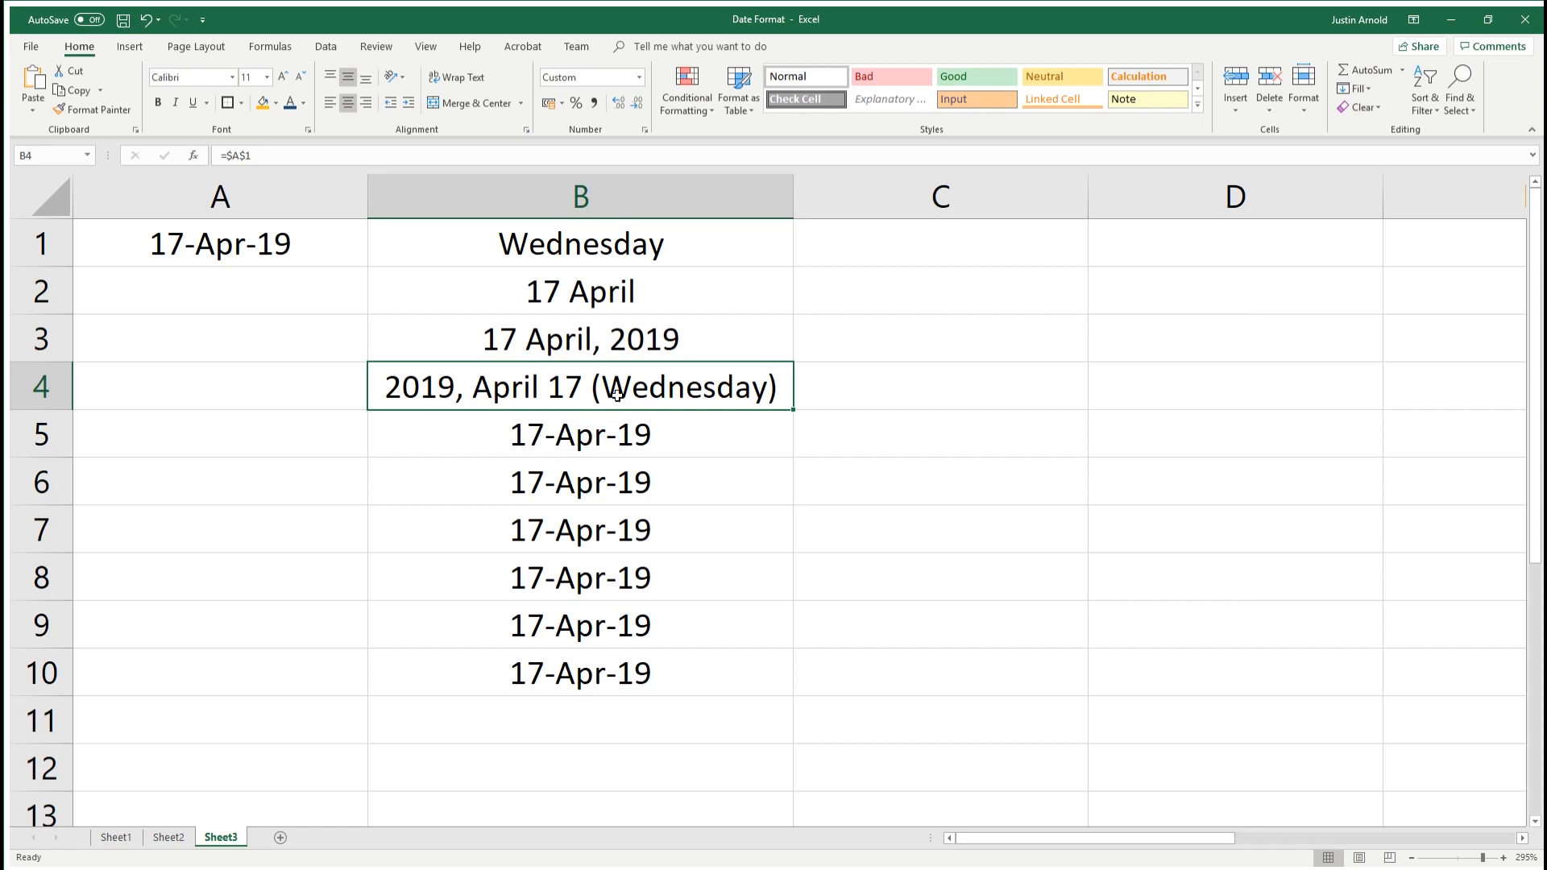
left_click(560, 435)
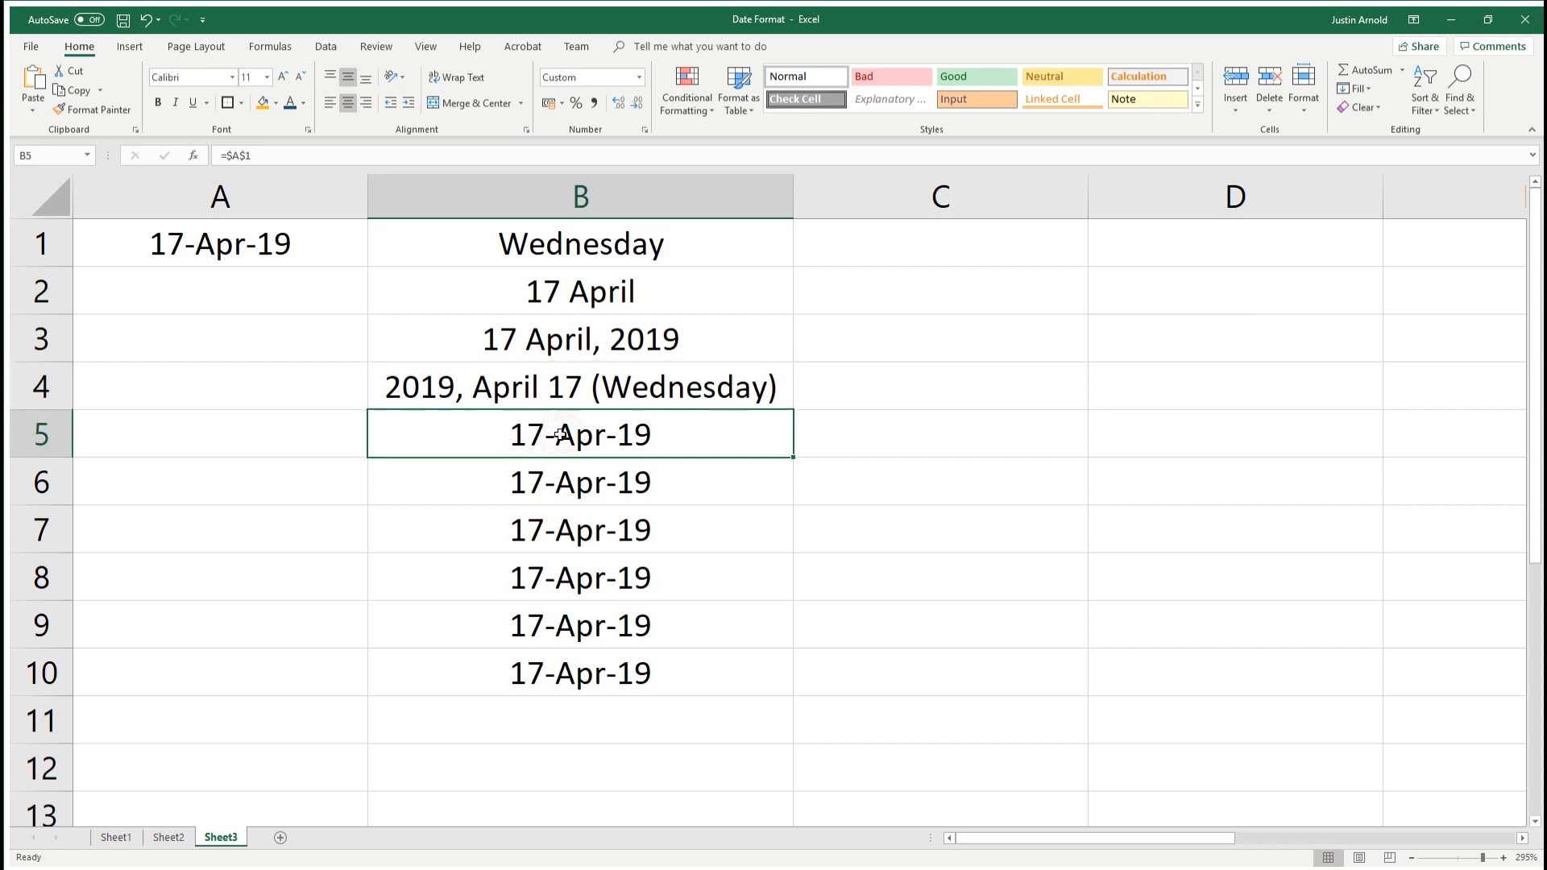
left_click(643, 130)
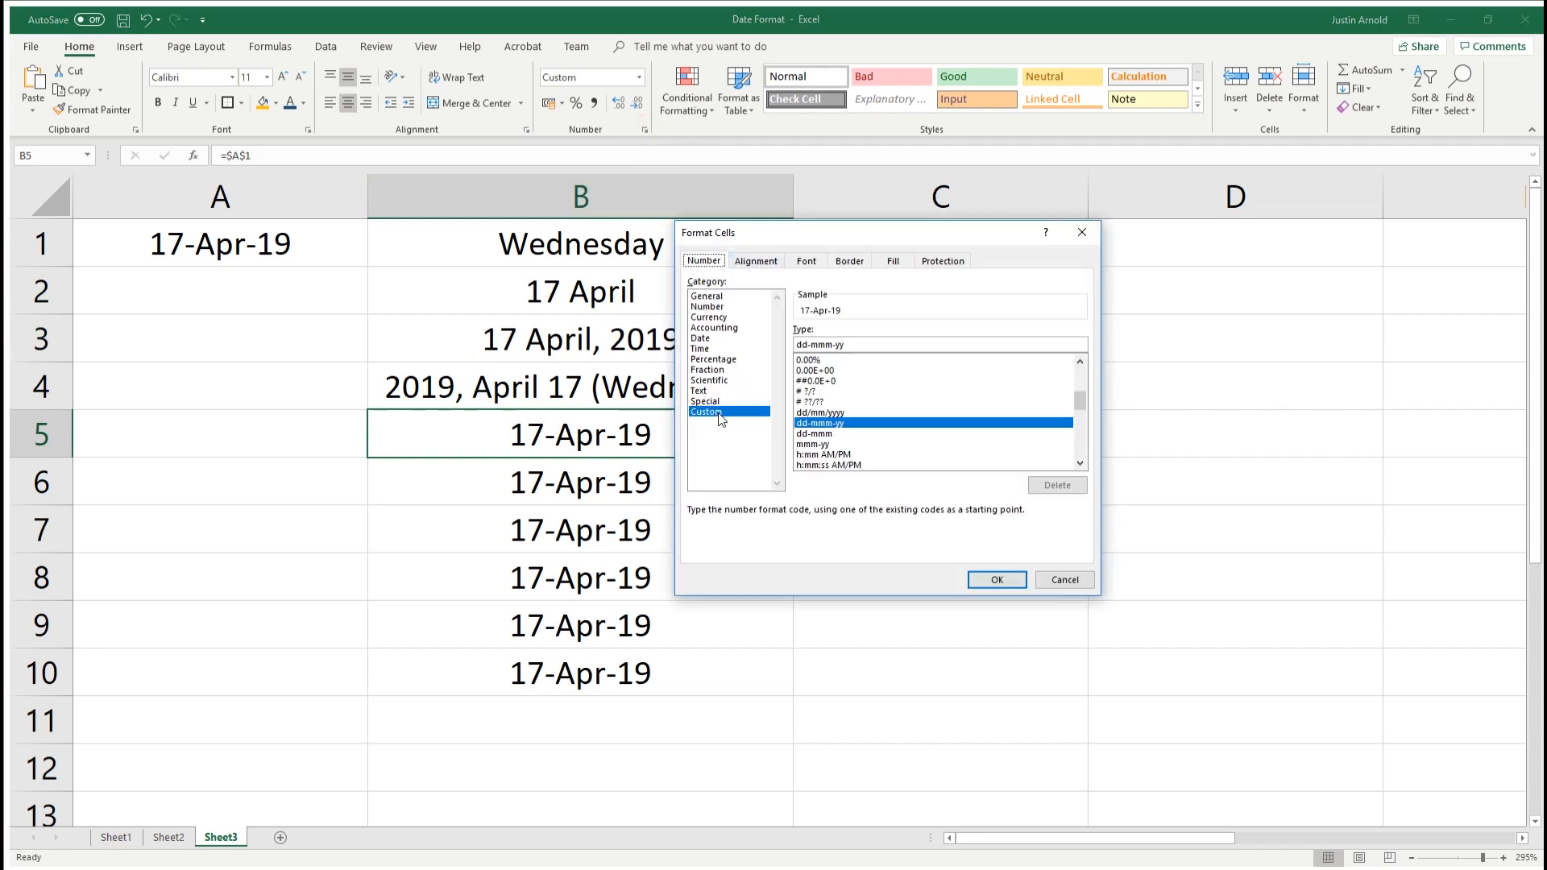
left_click(860, 345)
type("yy")
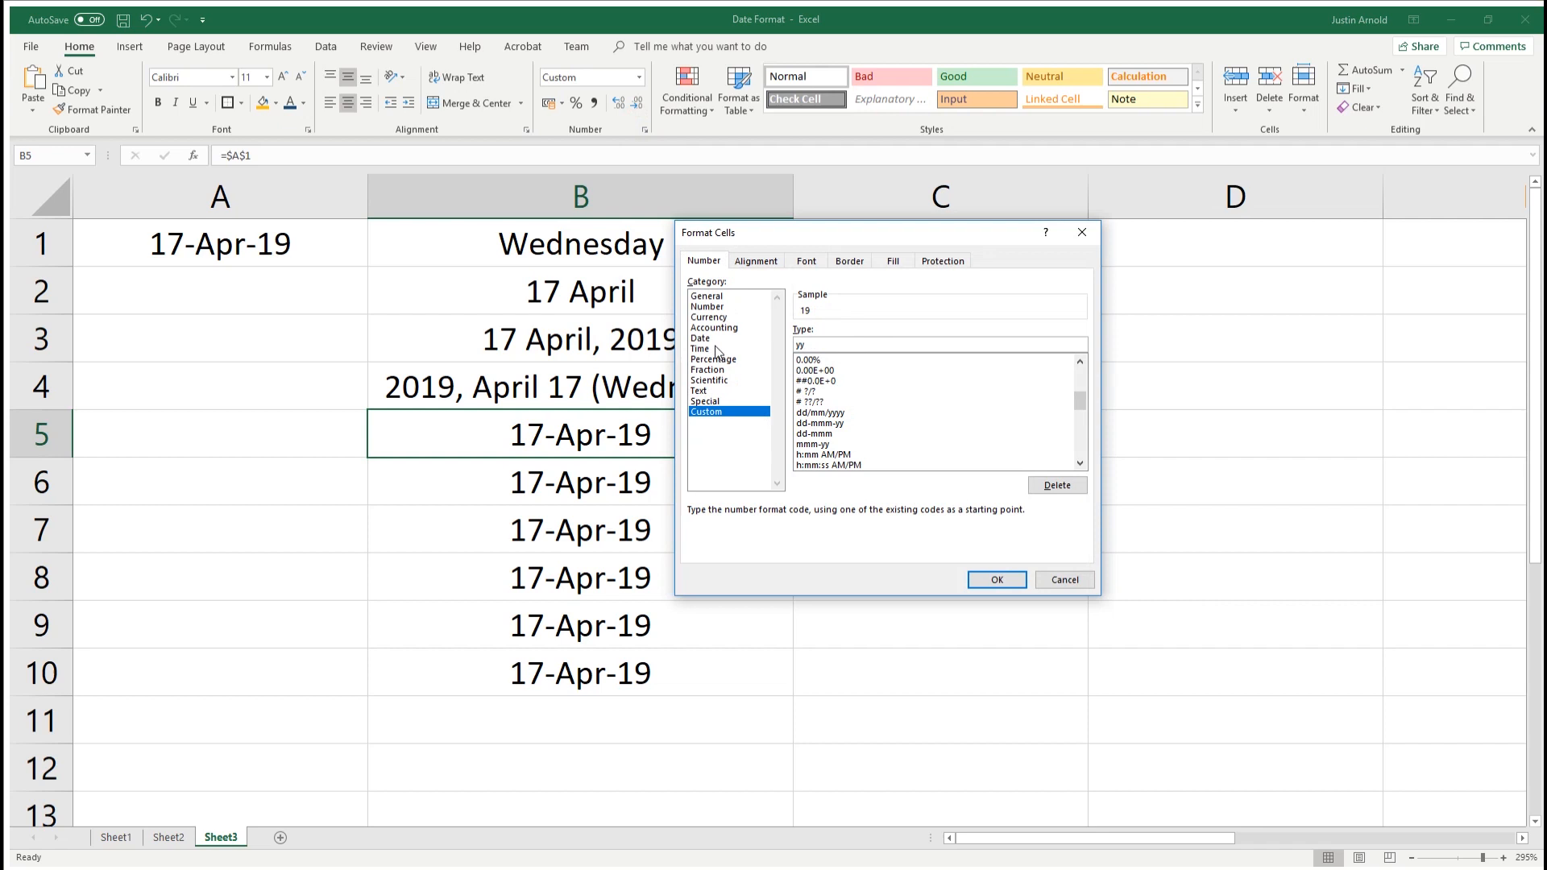
type("-mm-dd")
left_click(991, 579)
left_click(986, 580)
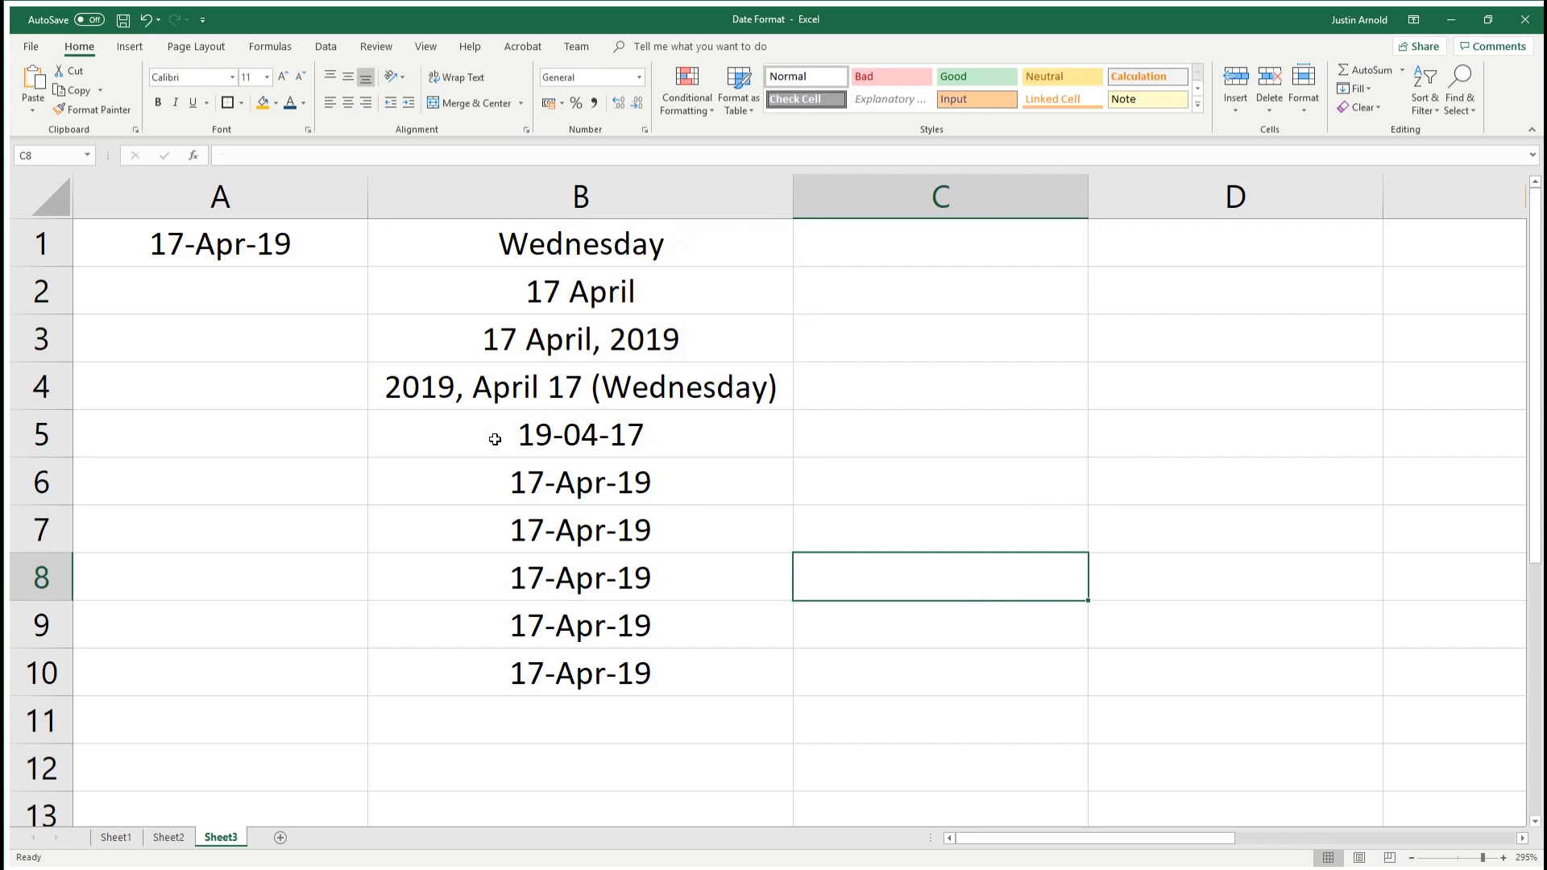
Apply the custom number format dd-mm-yyyy to cell B6
left_click(632, 483)
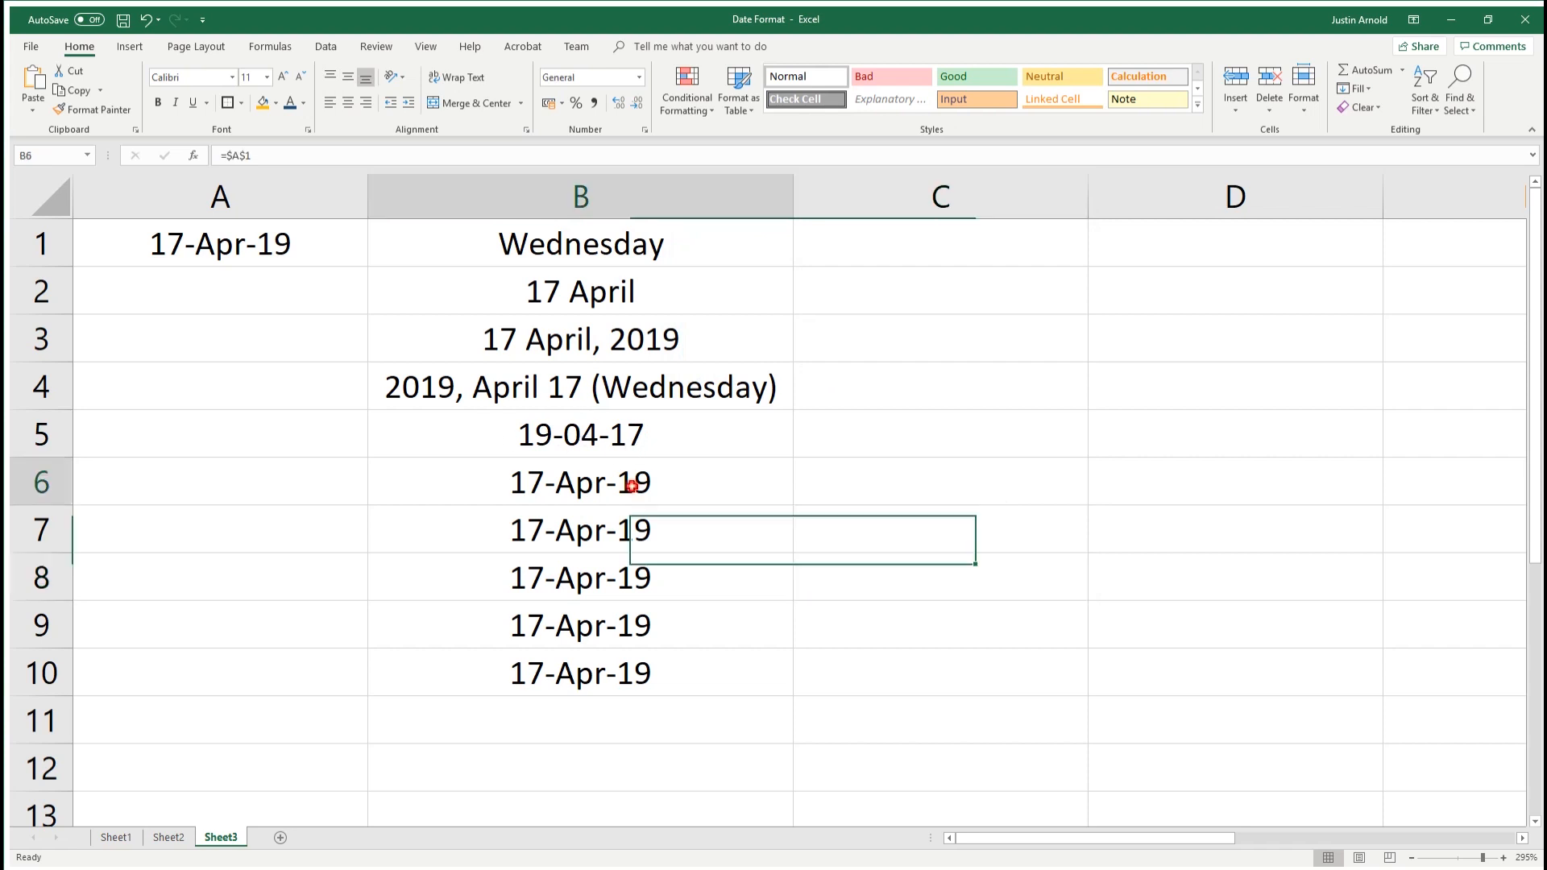
left_click(644, 131)
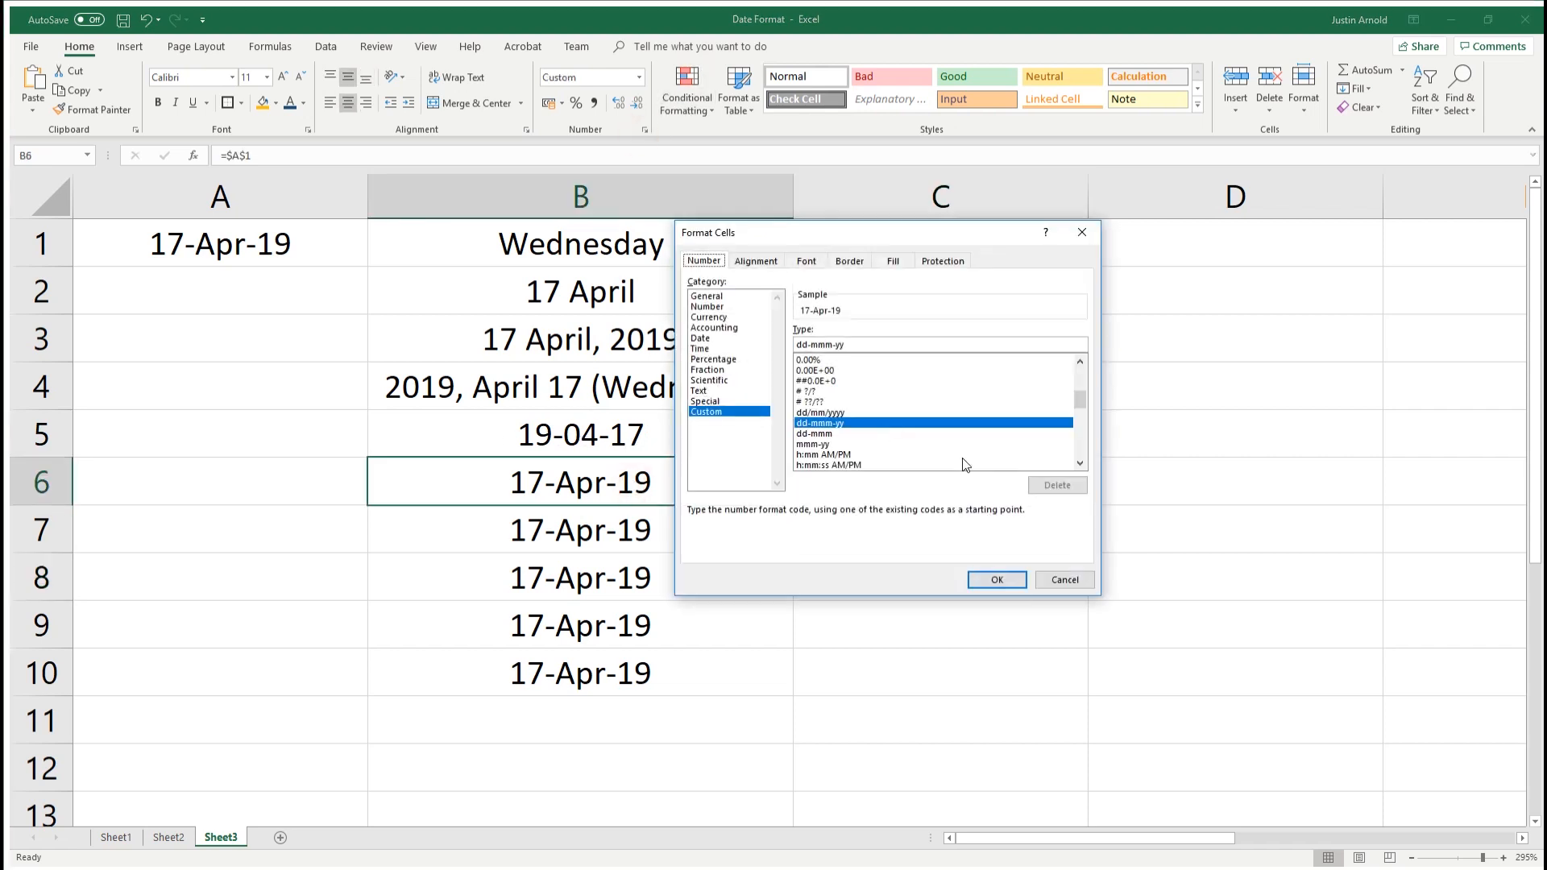
left_click_drag(855, 344, 795, 344)
type("d")
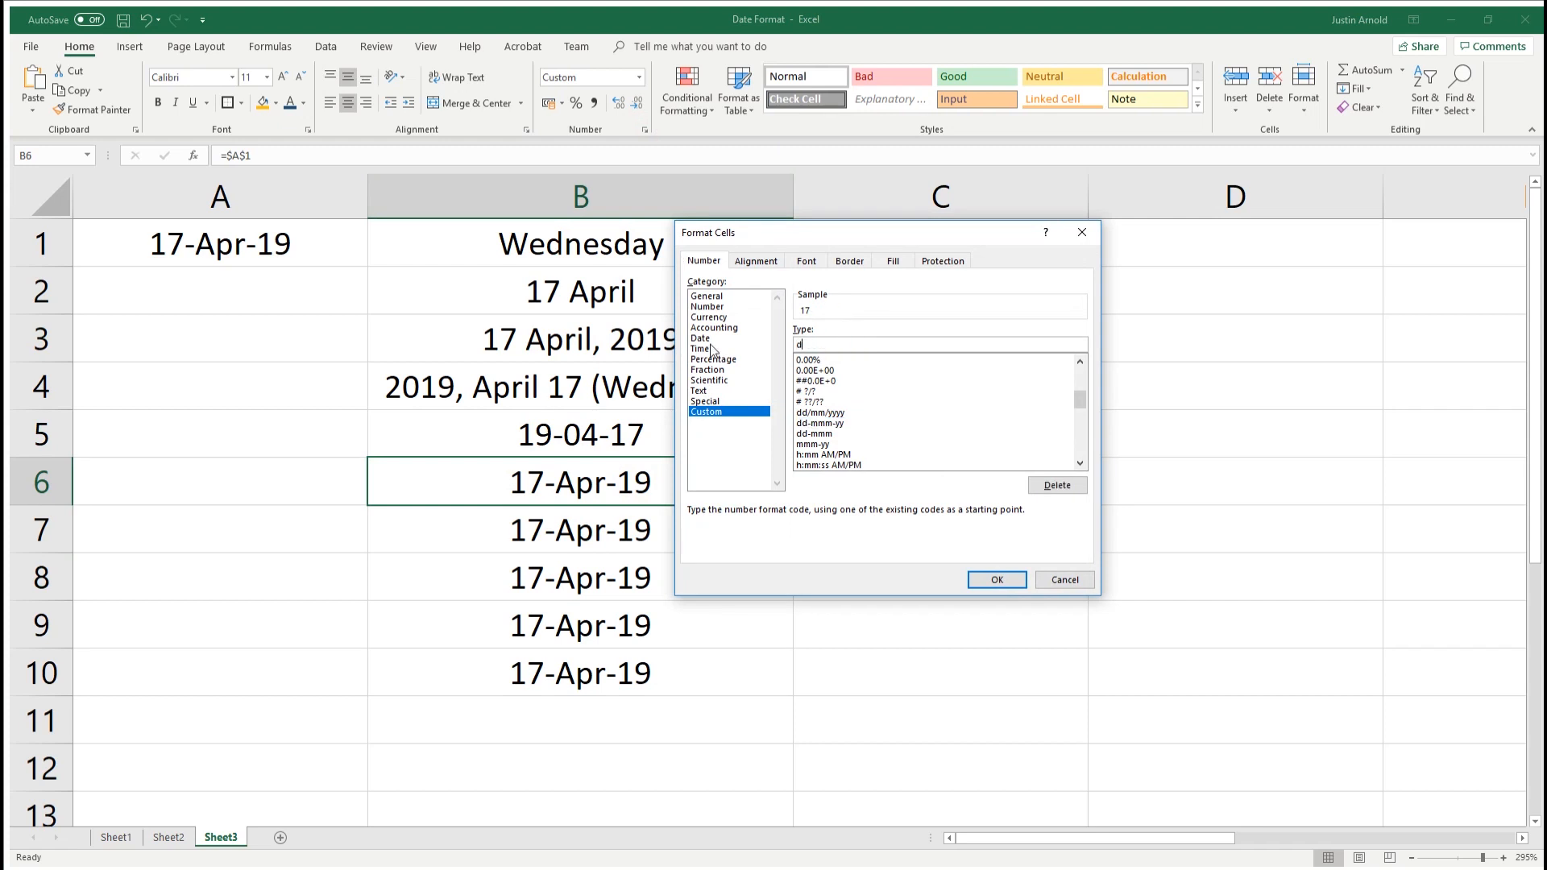
type("d-mm-yyy")
left_click(996, 579)
left_click(1002, 577)
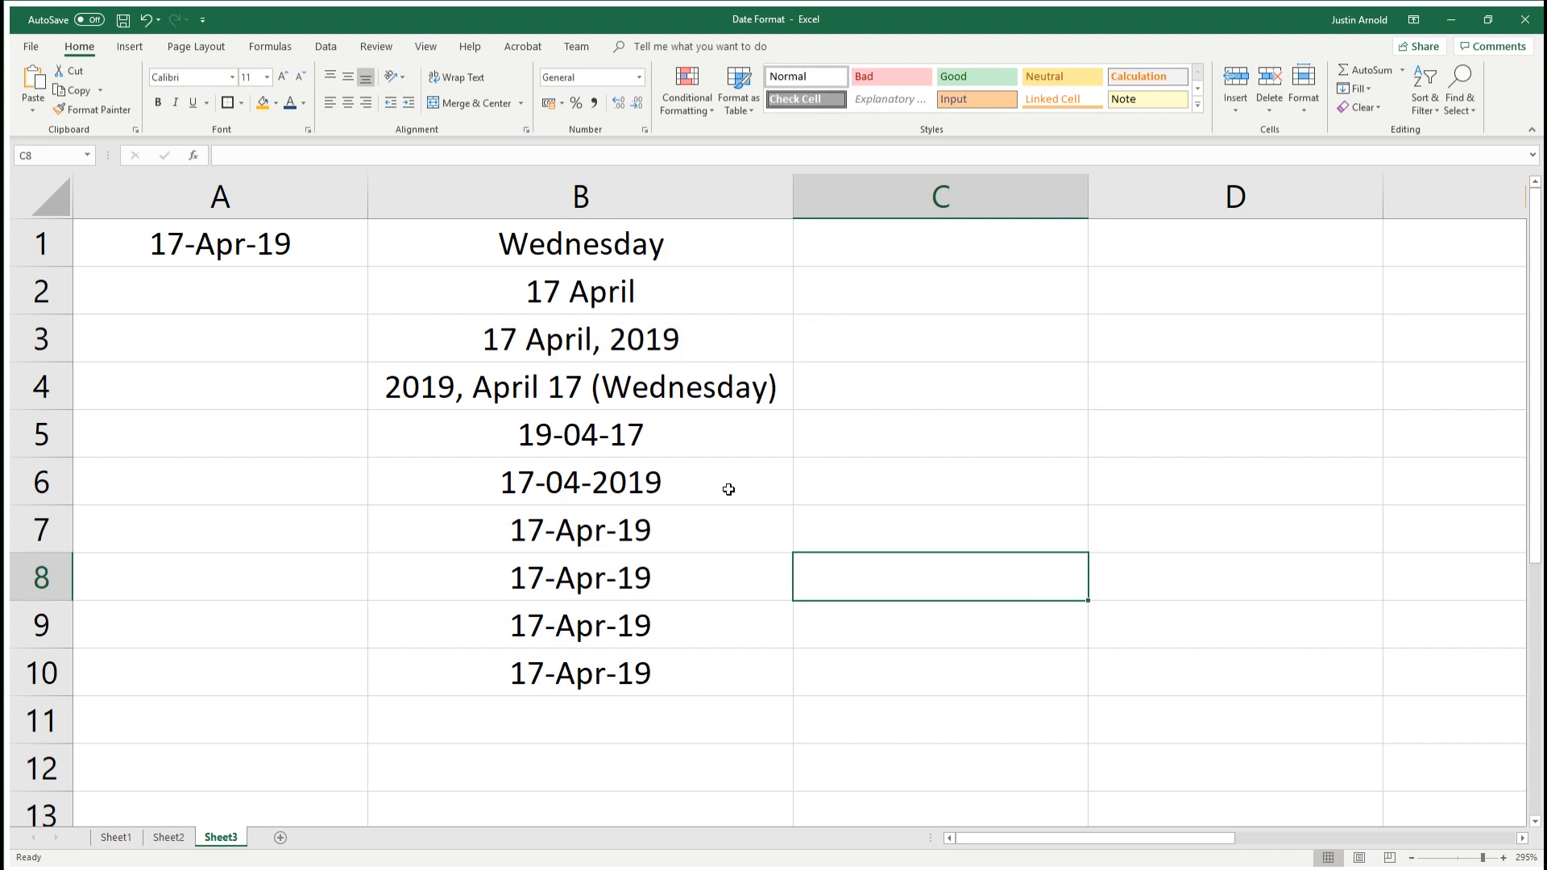
Open the custom number format code of cell B7 for editing
left_click(683, 527)
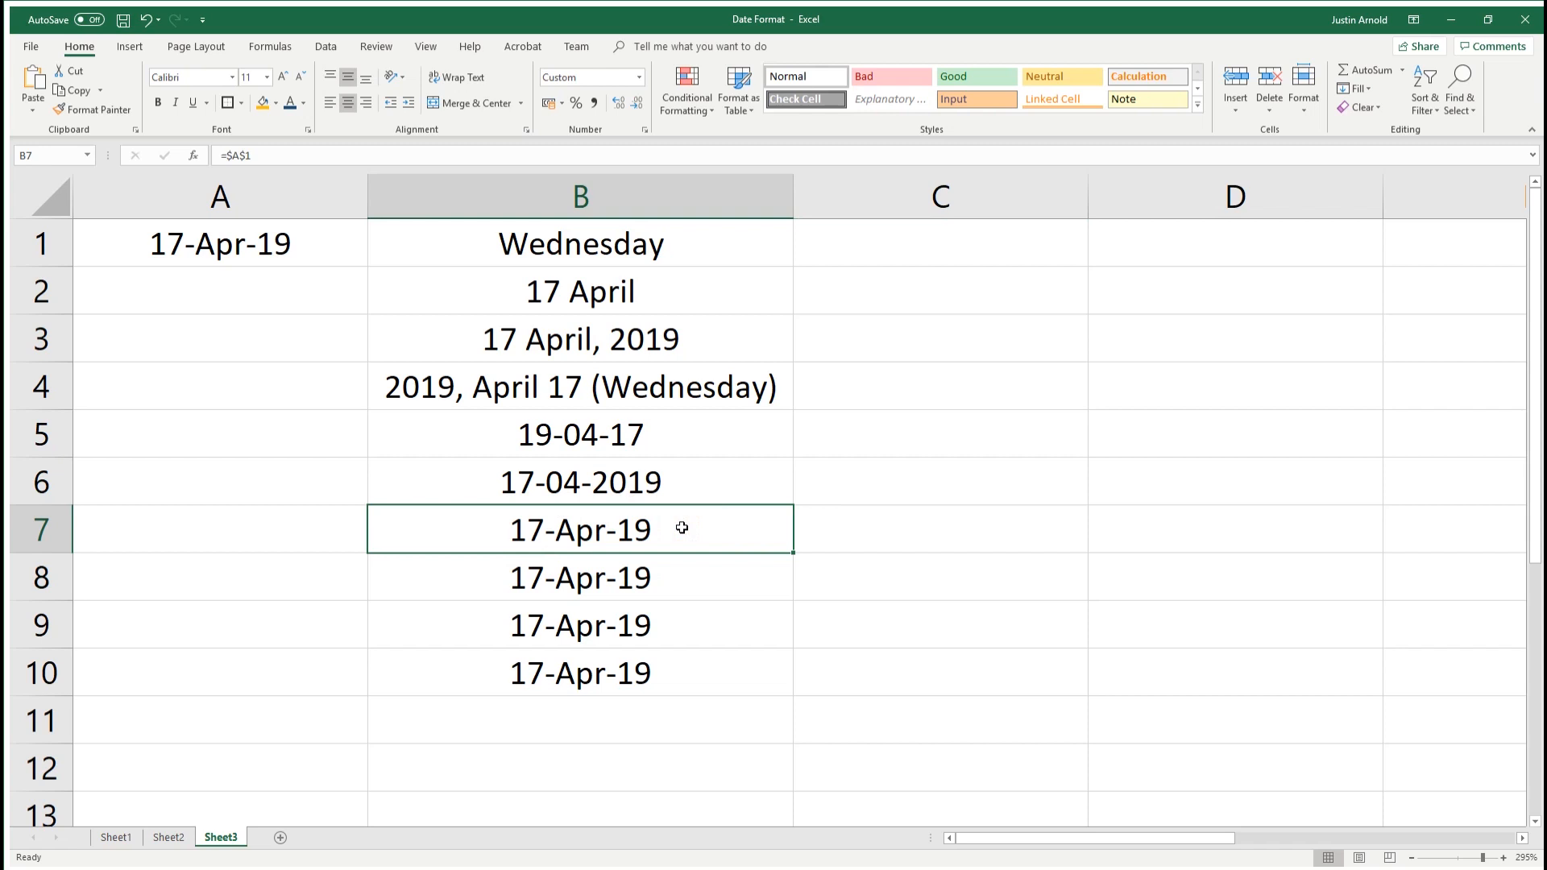
left_click(645, 131)
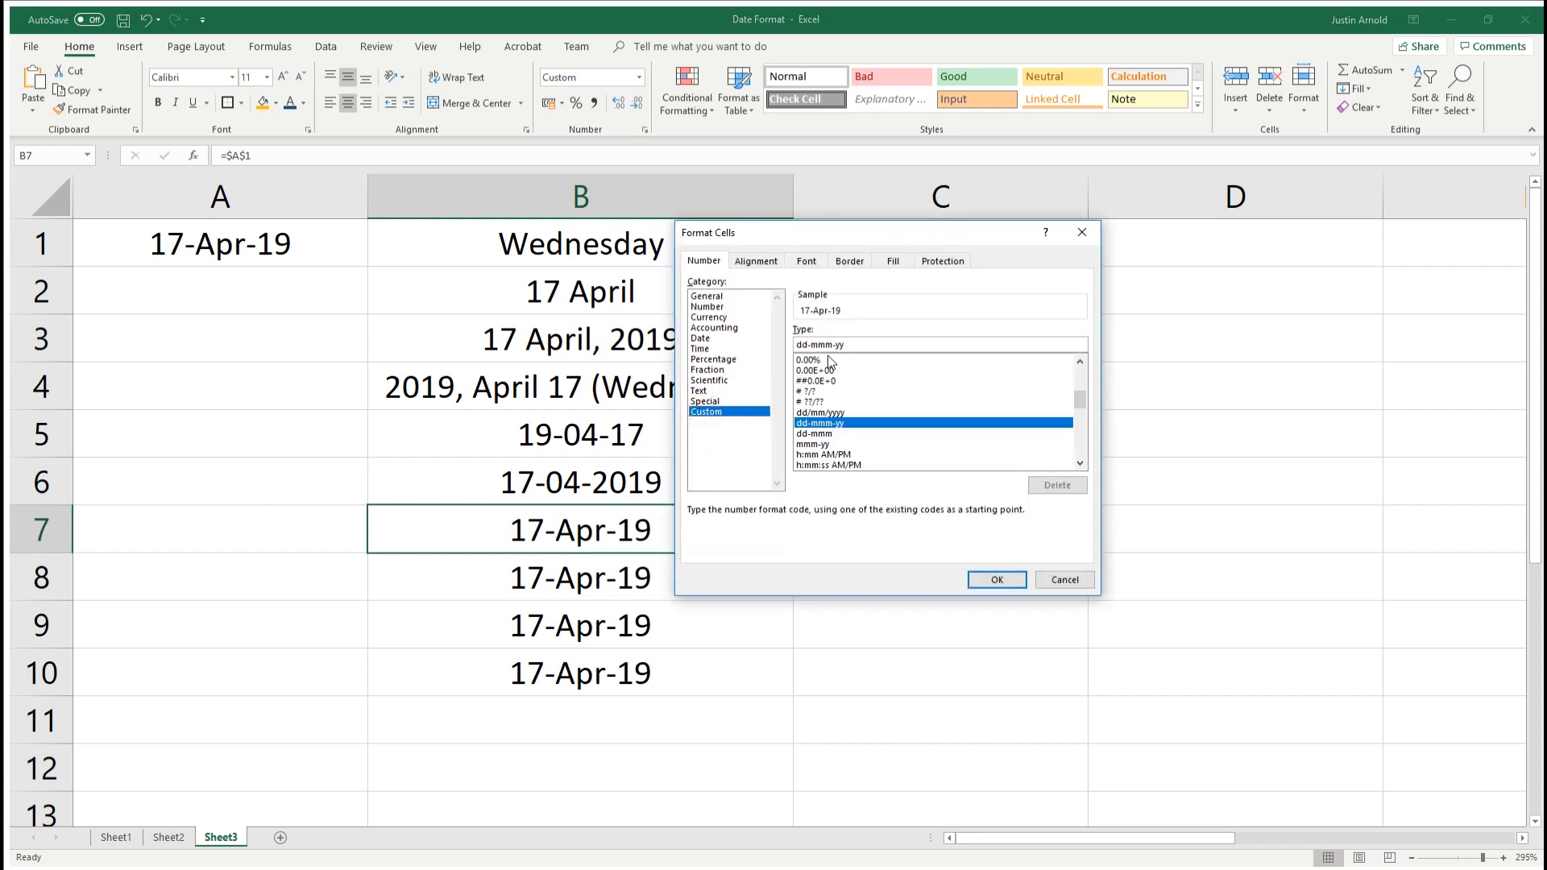
left_click_drag(854, 345, 796, 345)
double_click(874, 346)
type("Today is")
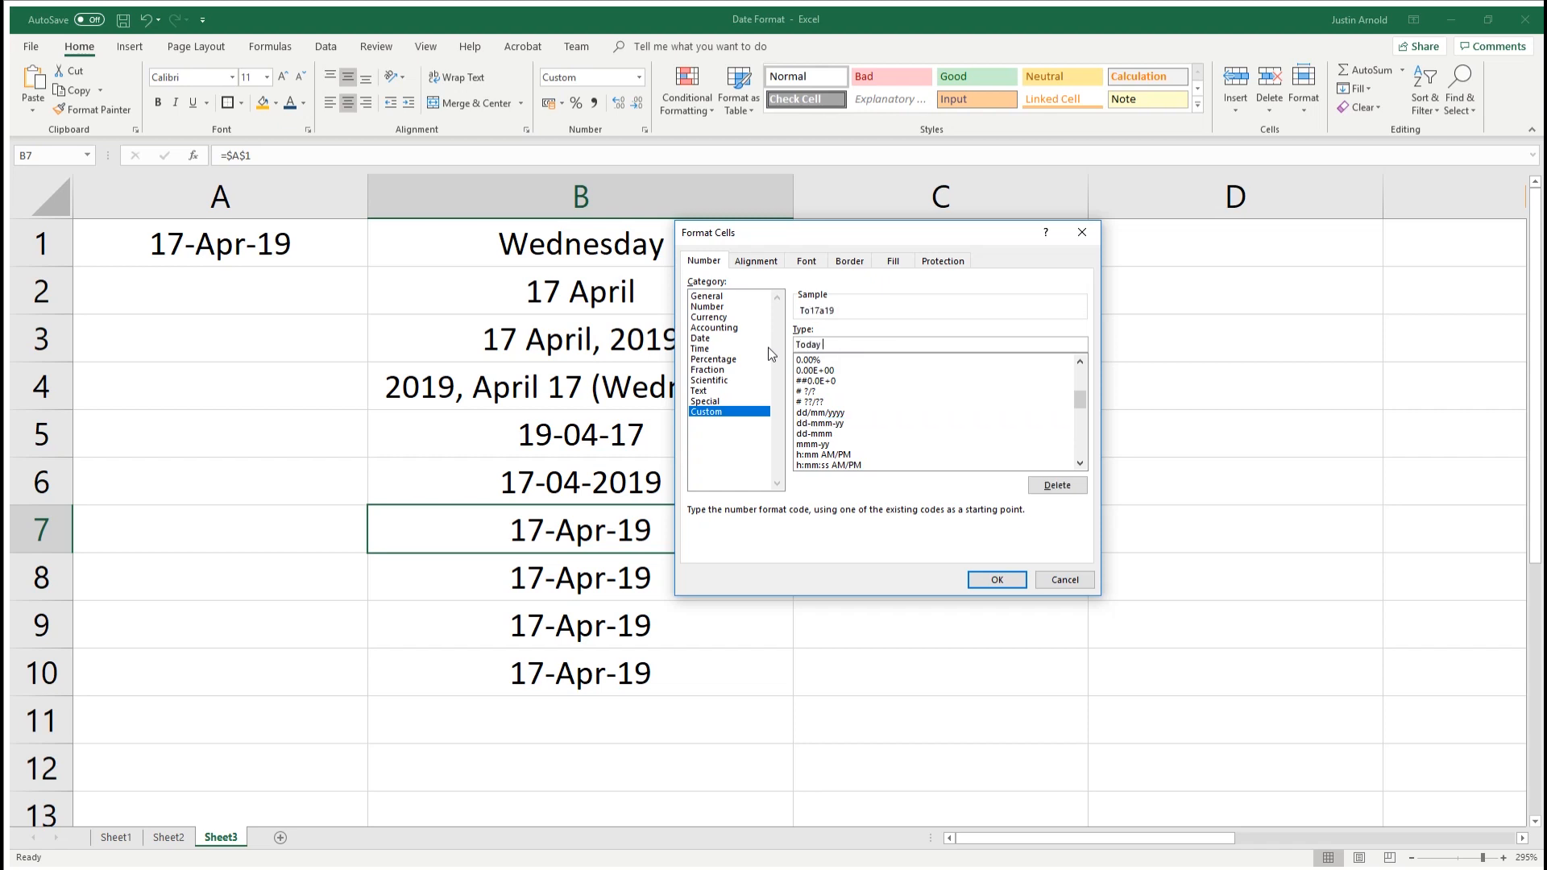
key("BackSpace")
key("BackSpace")
key("BackSpace")
key("BackSpace")
key("BackSpace")
key("BackSpace")
key("BackSpace")
key("BackSpace")
key("BackSpace")
Apply the custom number format "Today is "dddd to cell B7, with the words and trailing space in quotation marks
type("\"Today is \"")
type("dddd")
left_click(837, 344)
type("\"")
left_click(980, 580)
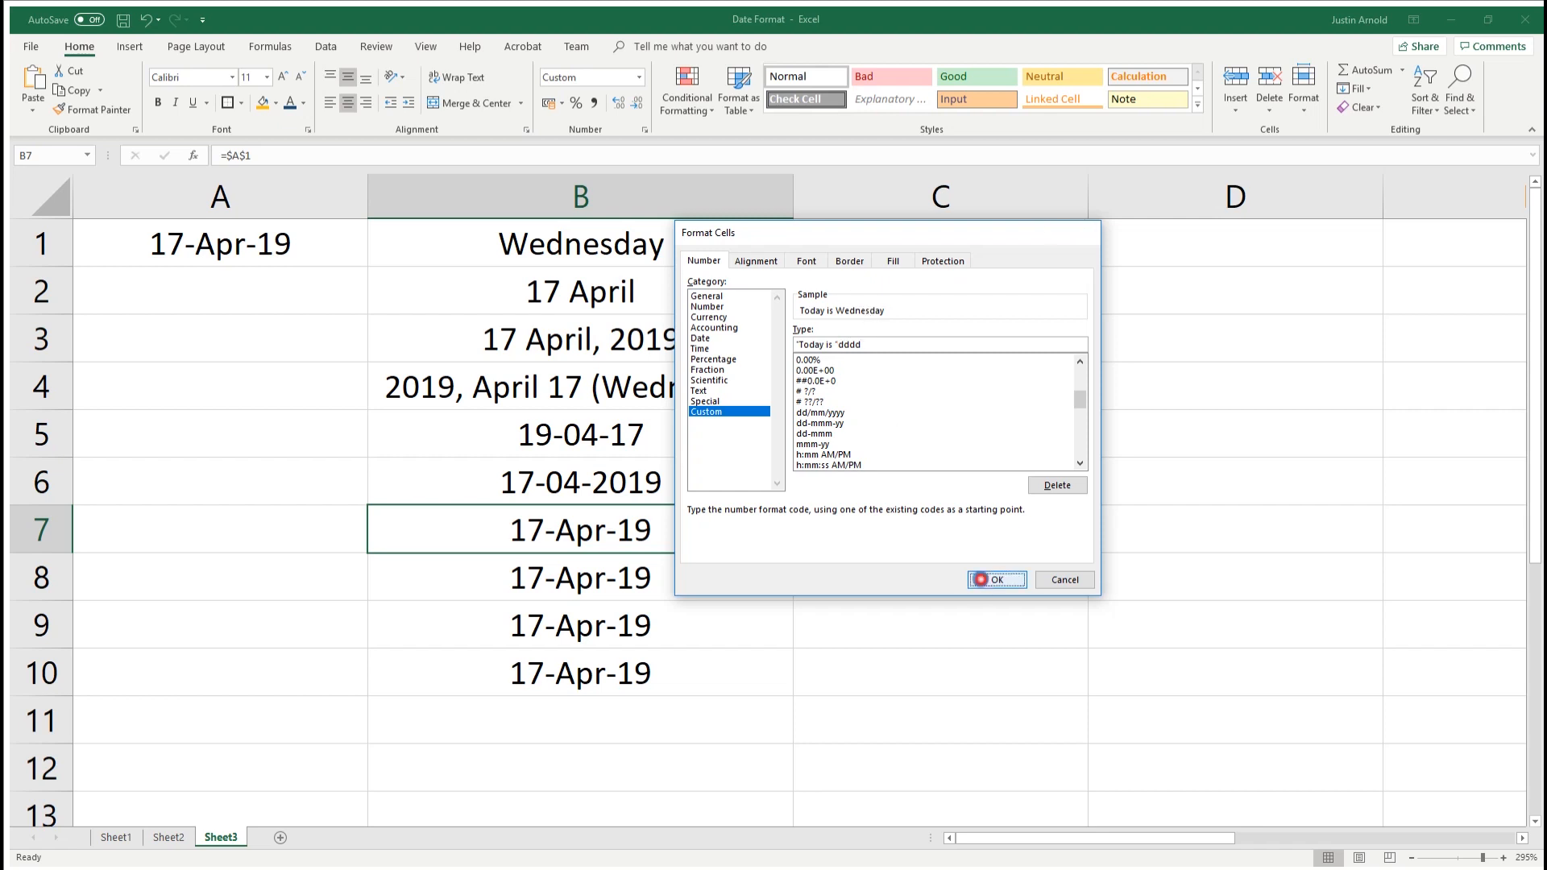
left_click(1046, 570)
left_click(504, 525)
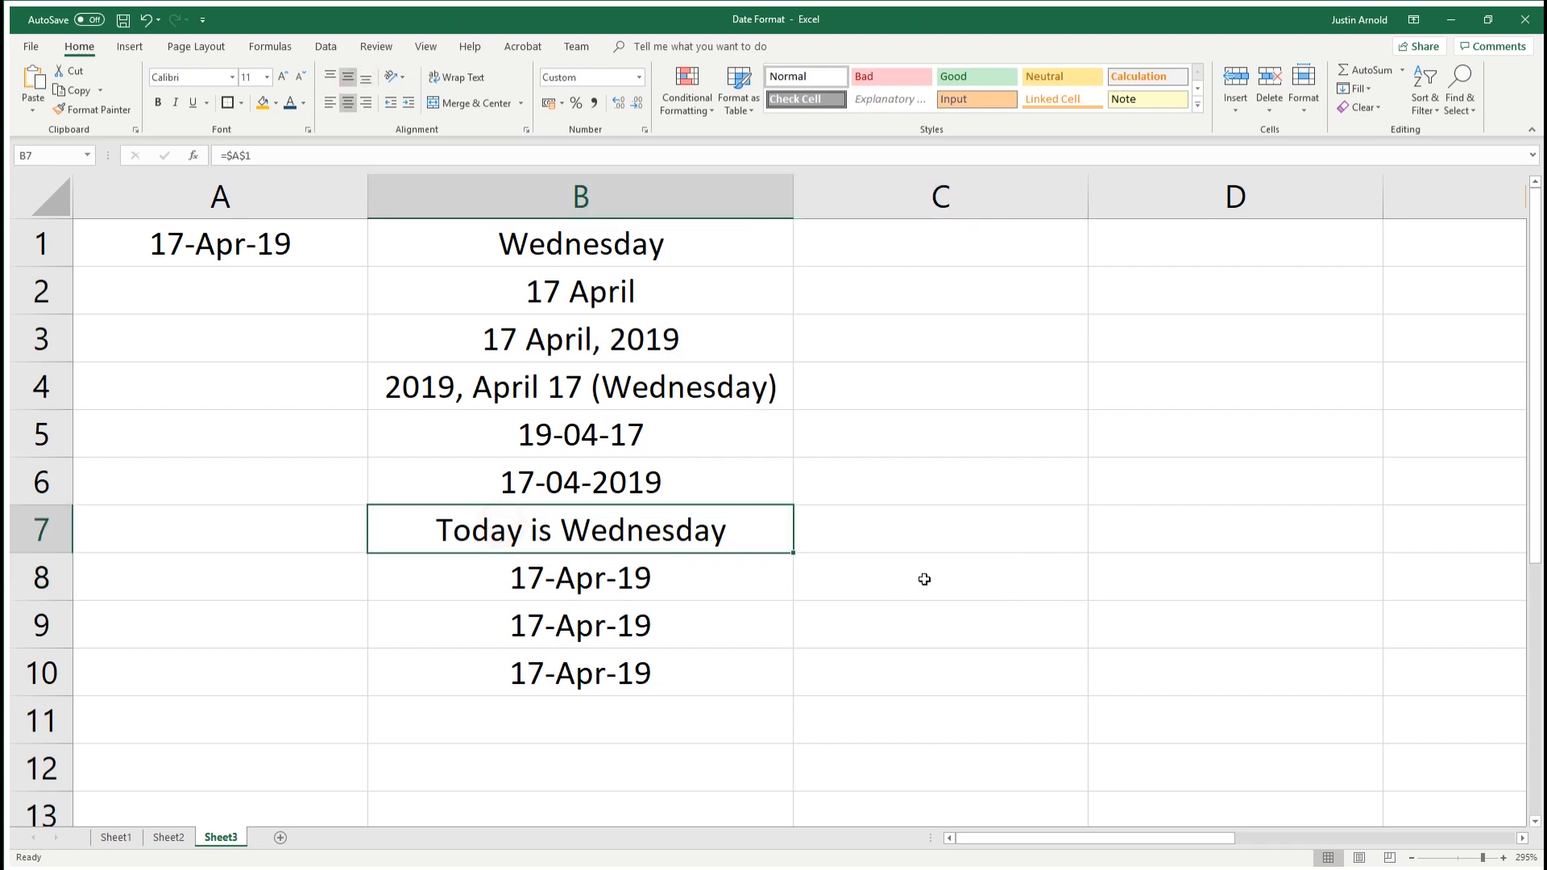
double_click(207, 233)
left_click(94, 239)
type("87/04/2019")
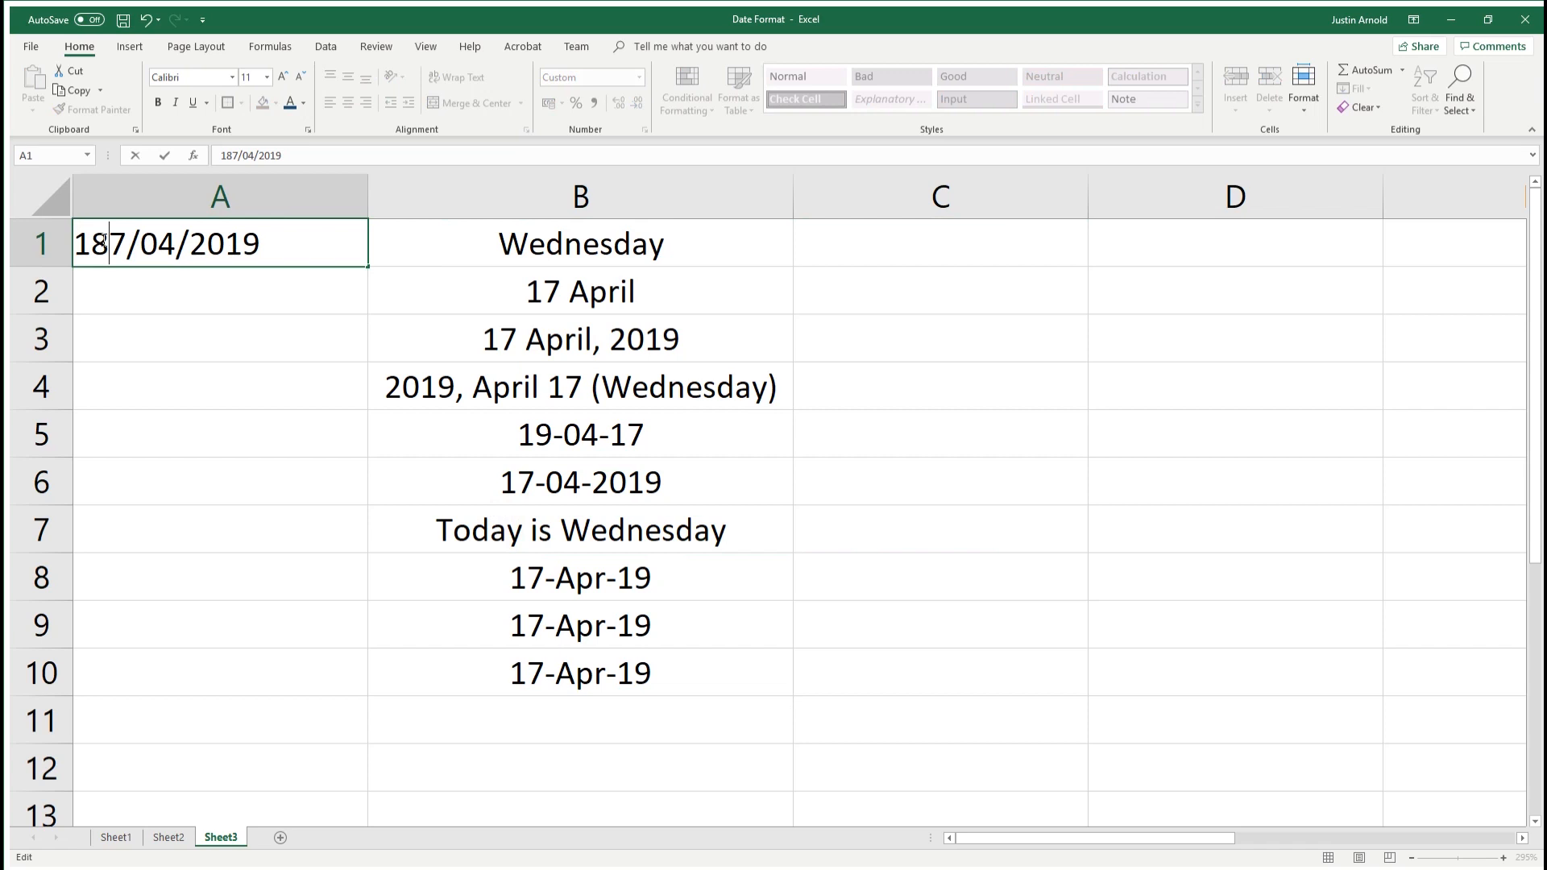
key("Return")
left_click(157, 406)
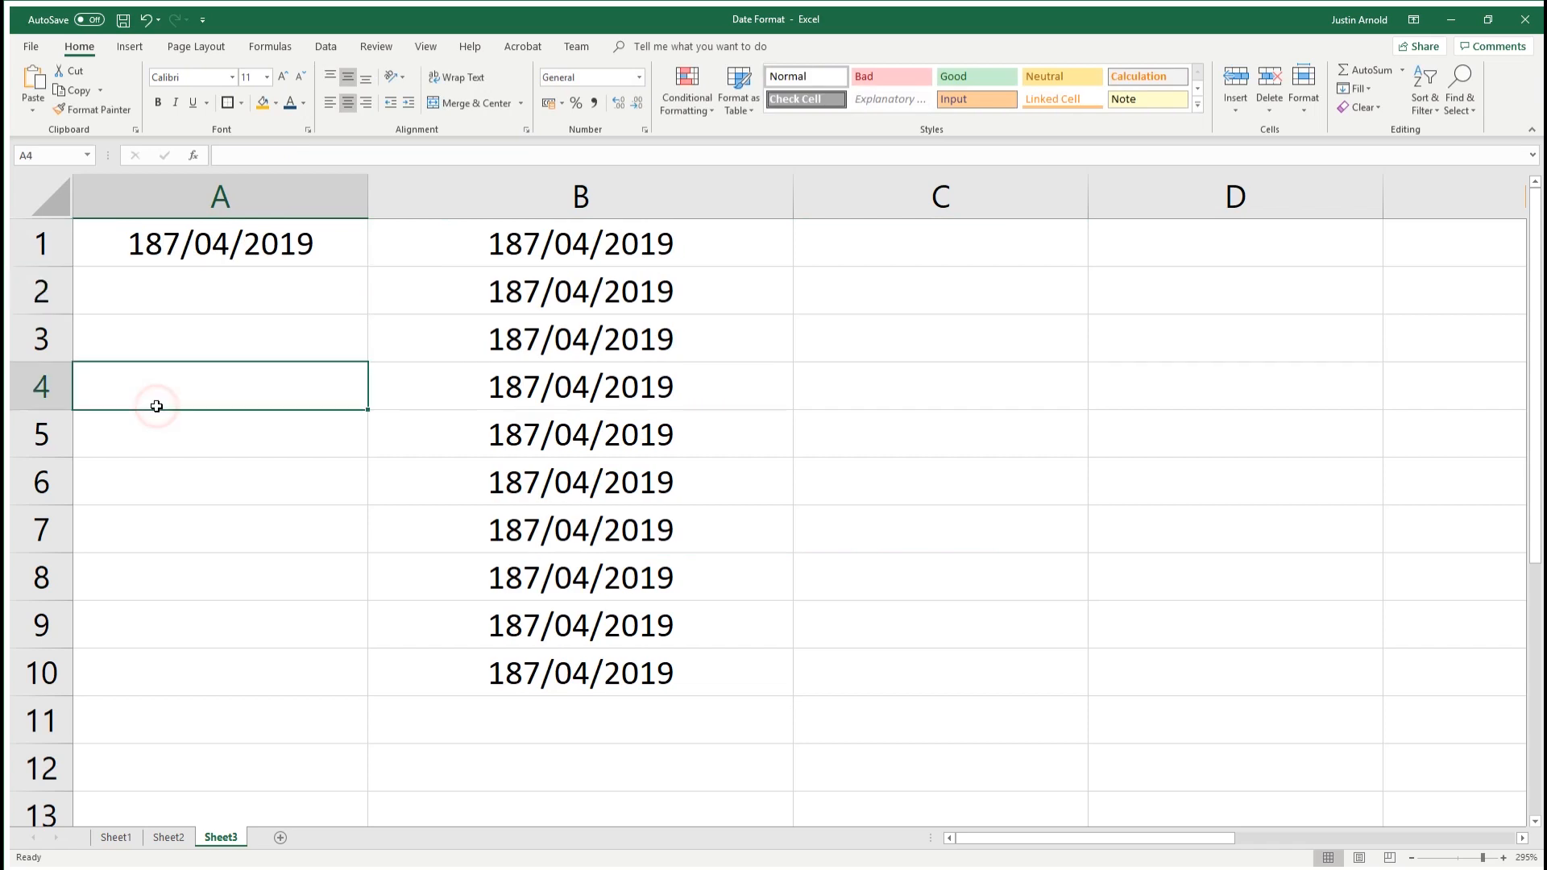
key("ctrl+z")
Change the date in A1 to 18/04/2019 to test the format in B7
double_click(172, 246)
double_click(95, 242)
type("18")
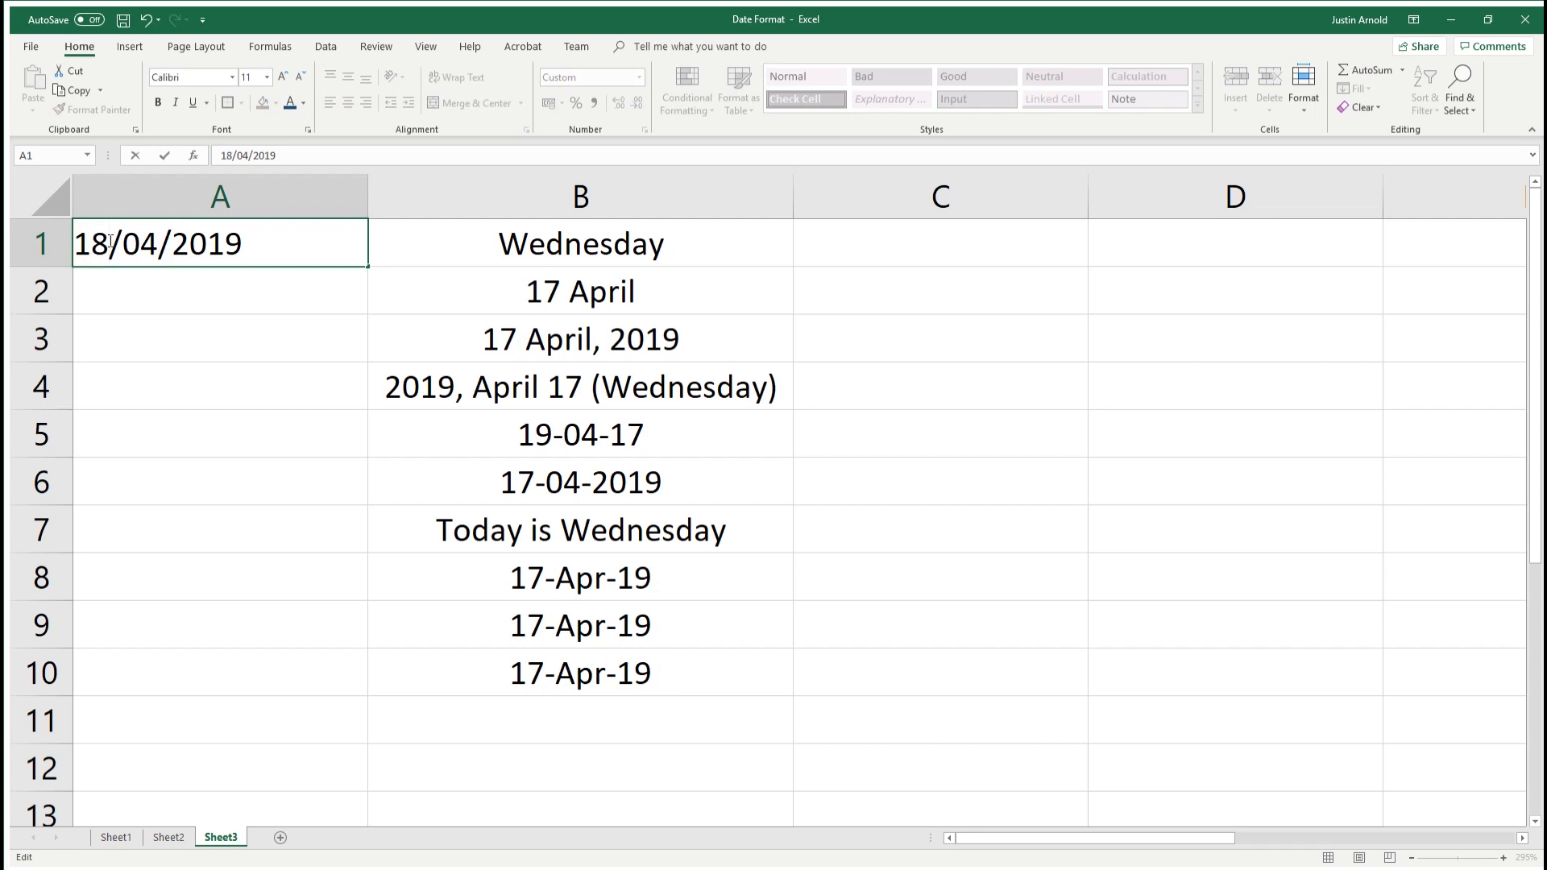
key("Return")
left_click(542, 528)
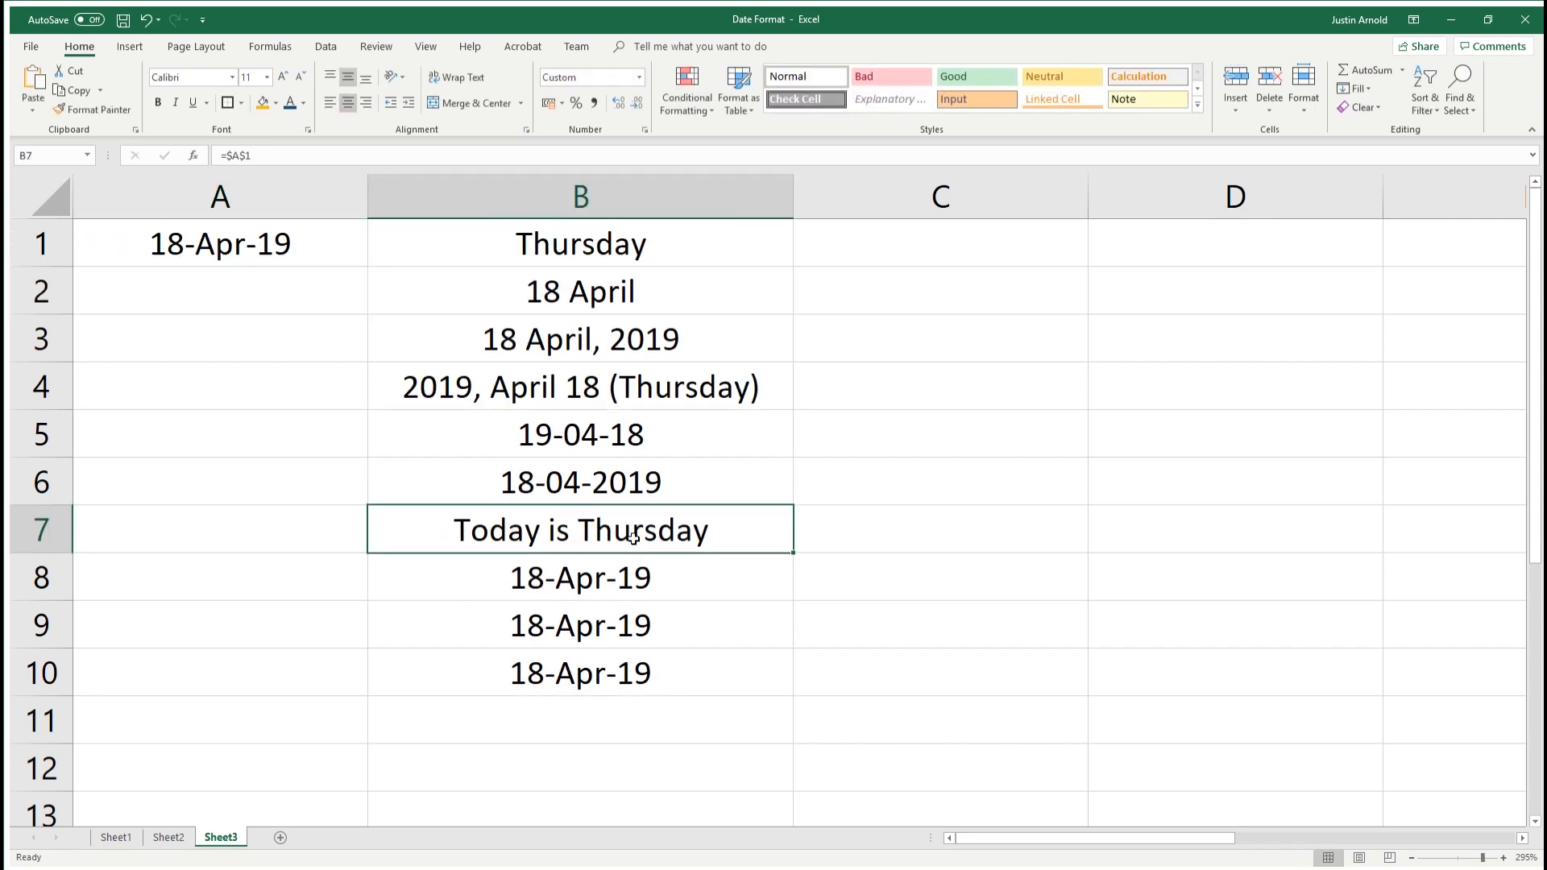
Set the date in A1 to 19/04/2019 and check the linked text in B7
double_click(195, 231)
left_click_drag(92, 246, 106, 246)
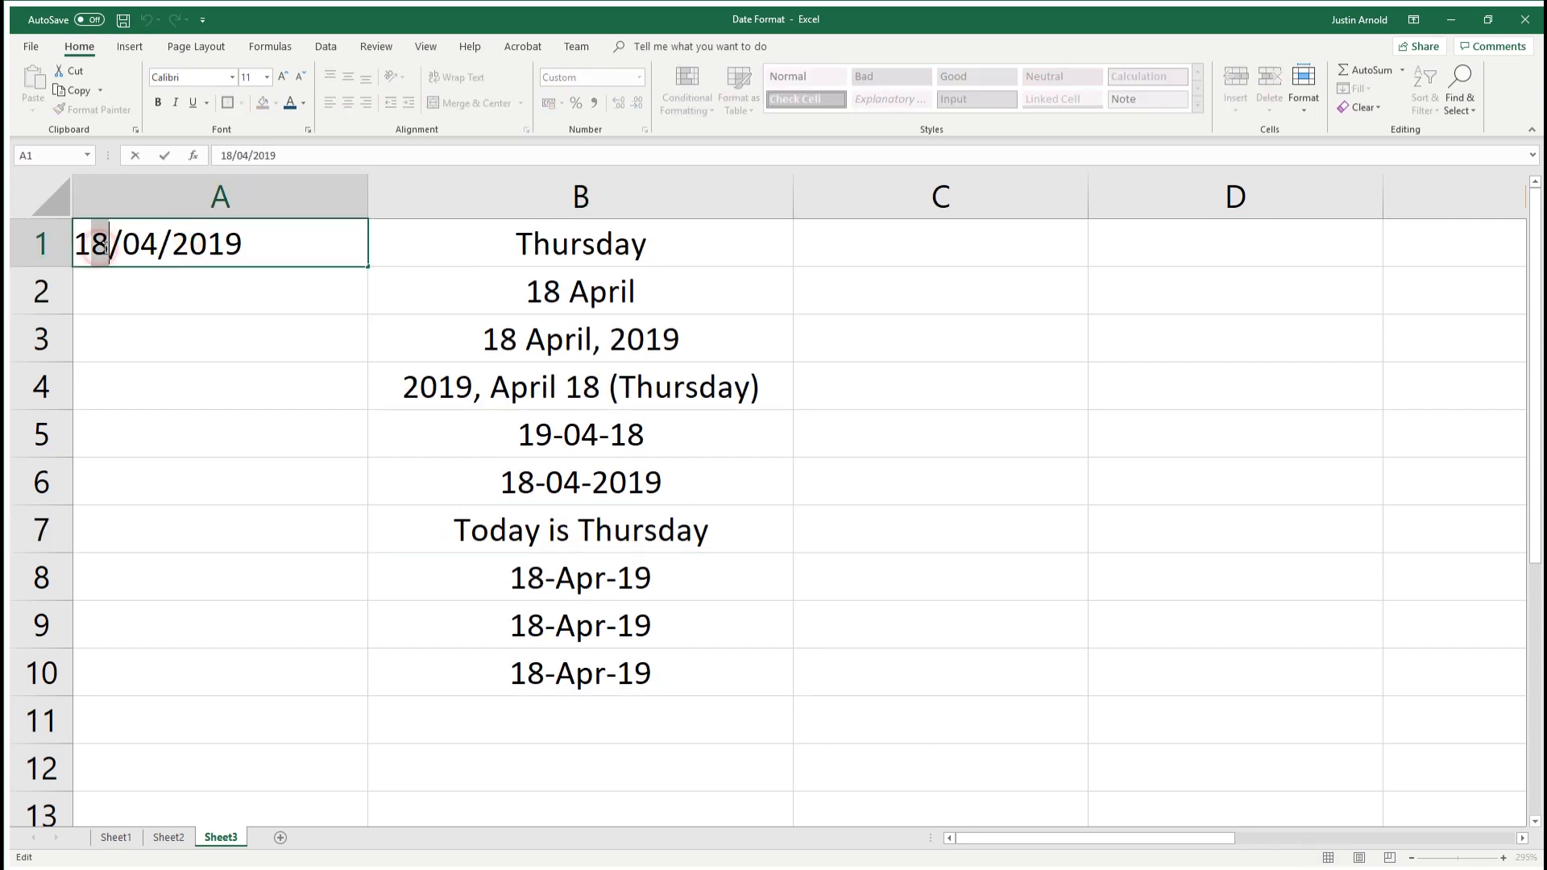
type("9")
key("Return")
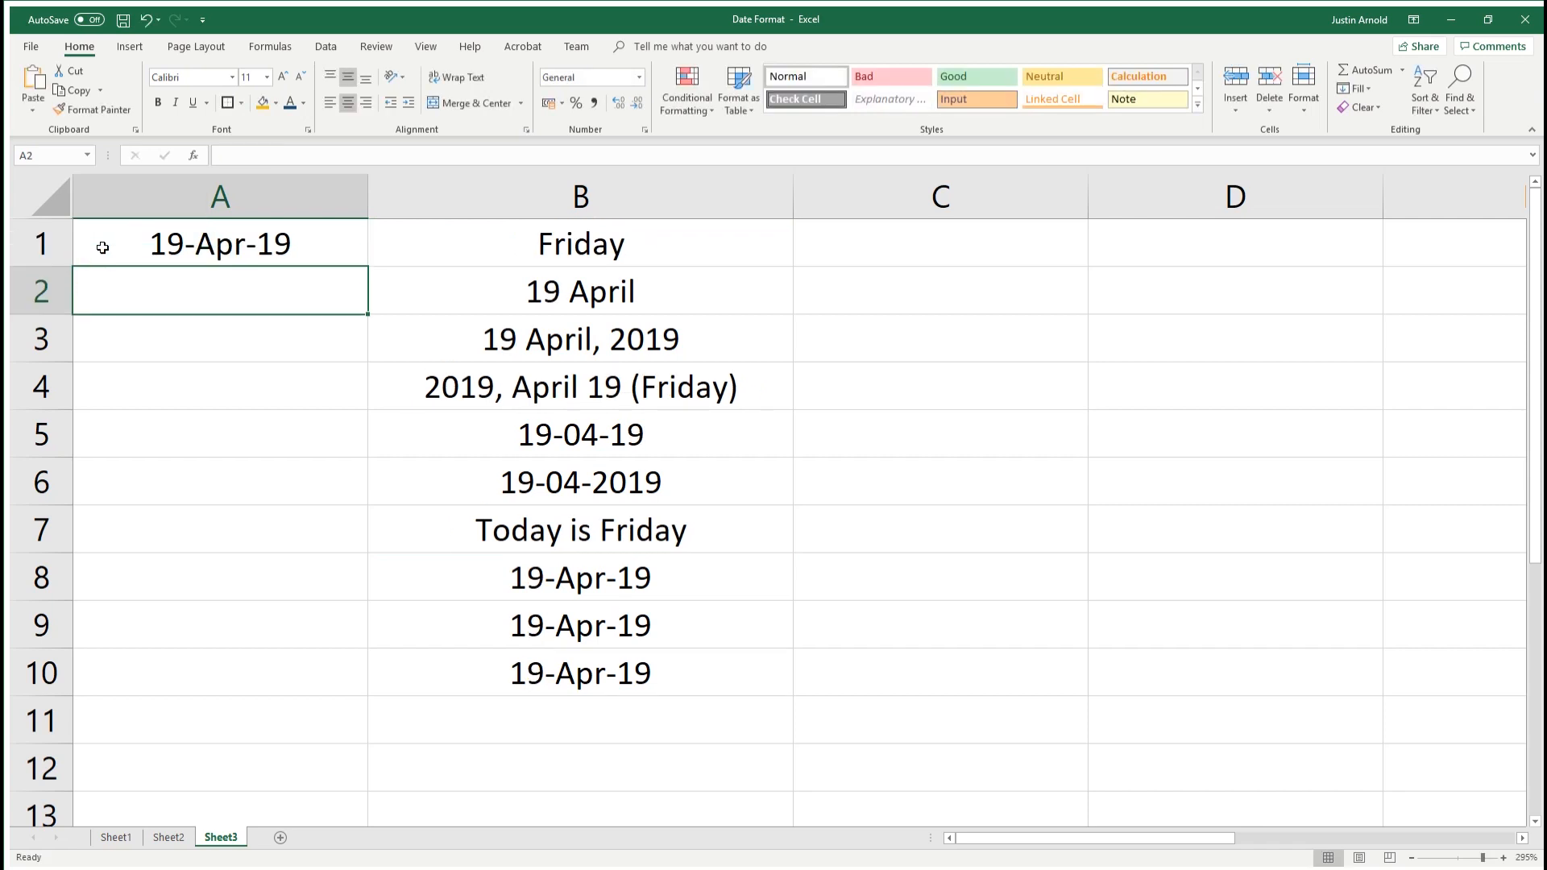
left_click(632, 532)
Clear the contents of the unused linked cells B8:B10
left_click(640, 580)
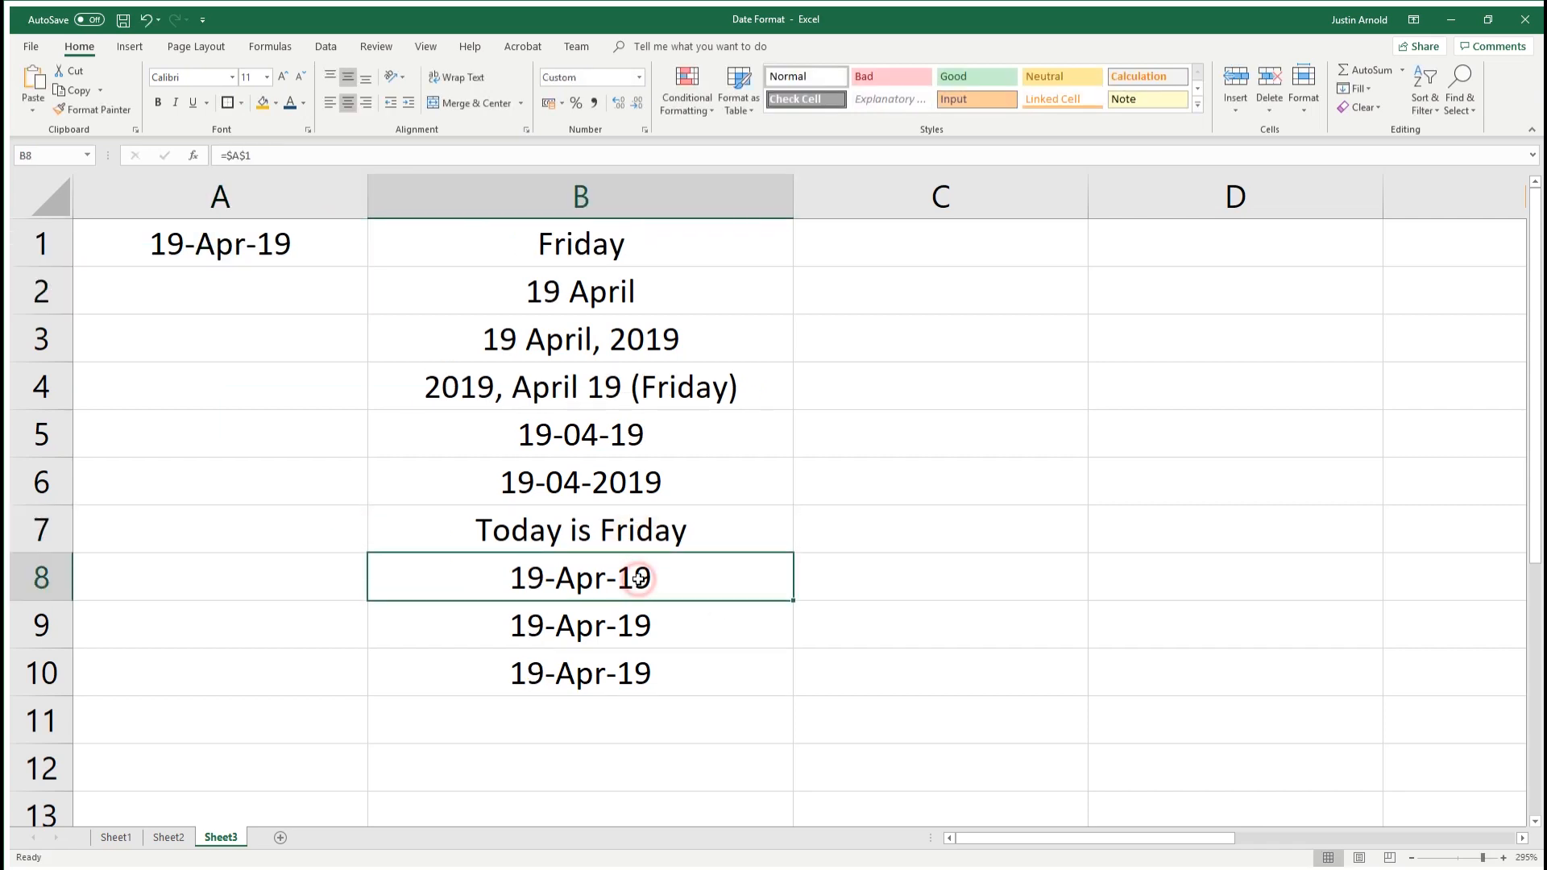
left_click_drag(638, 579, 641, 673)
key("Delete")
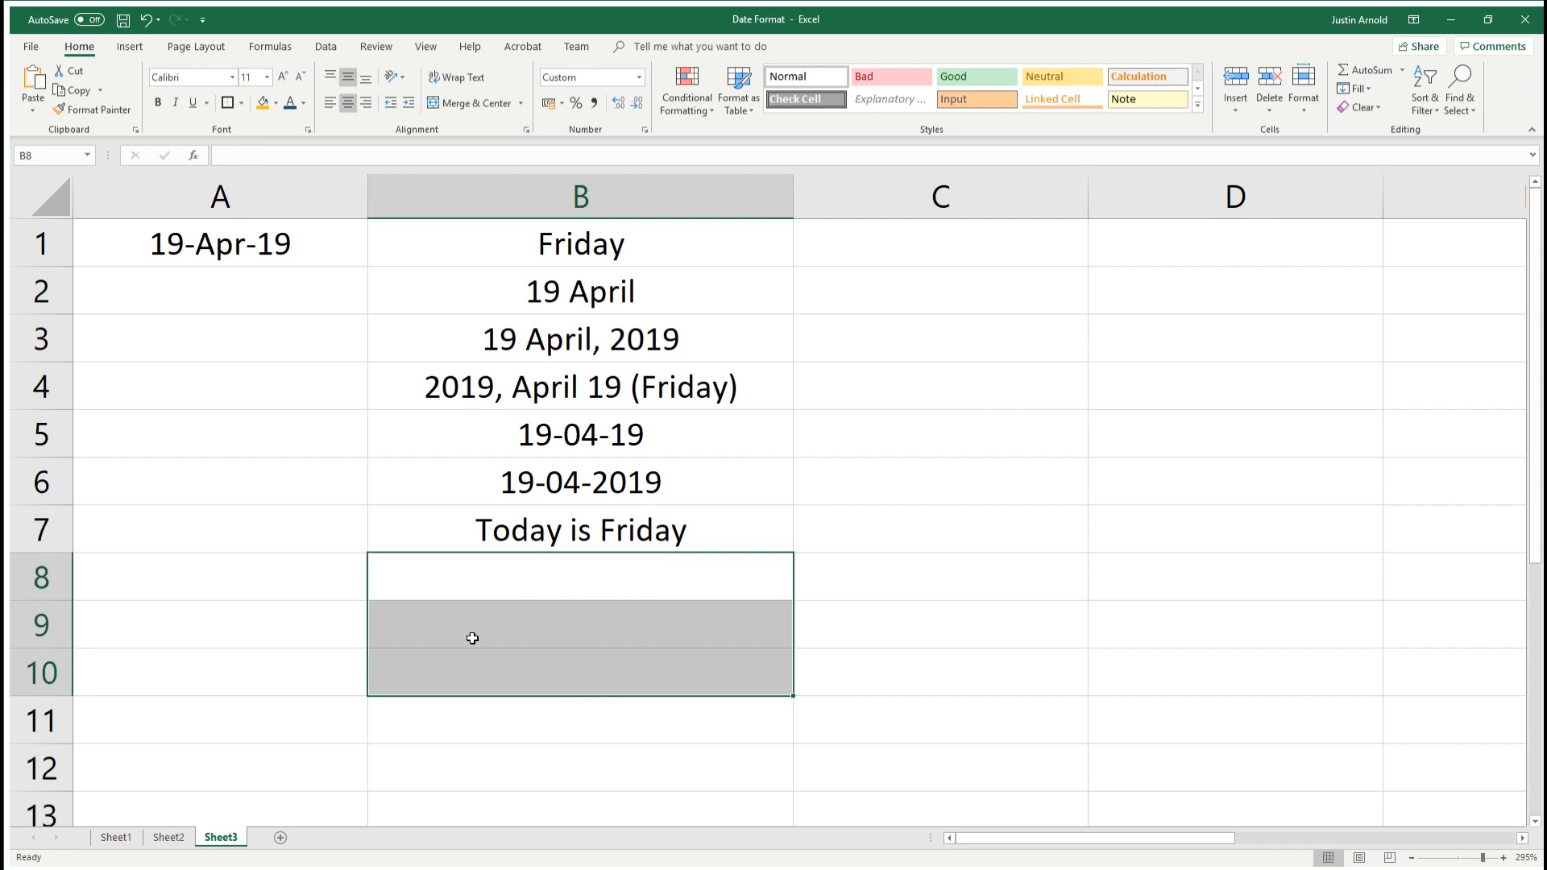
Switch to Sheet1 and select the Day value in cell A4
left_click(115, 837)
left_click(366, 571)
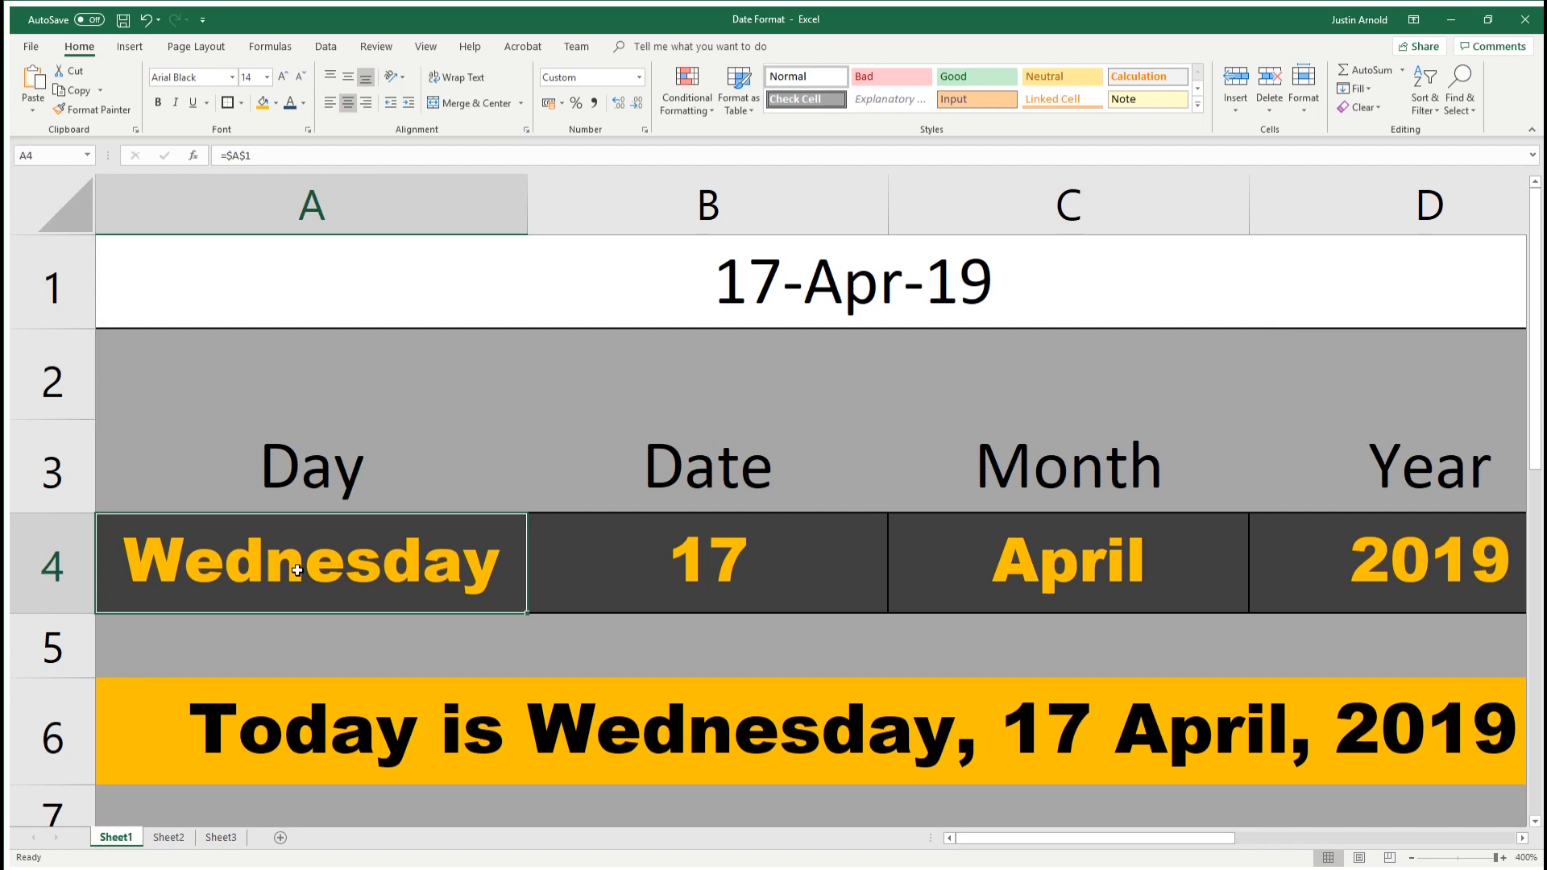
Check the formulas behind the Date, Month and Year values in cells B4, C4 and D4
left_click(695, 562)
left_click(1040, 572)
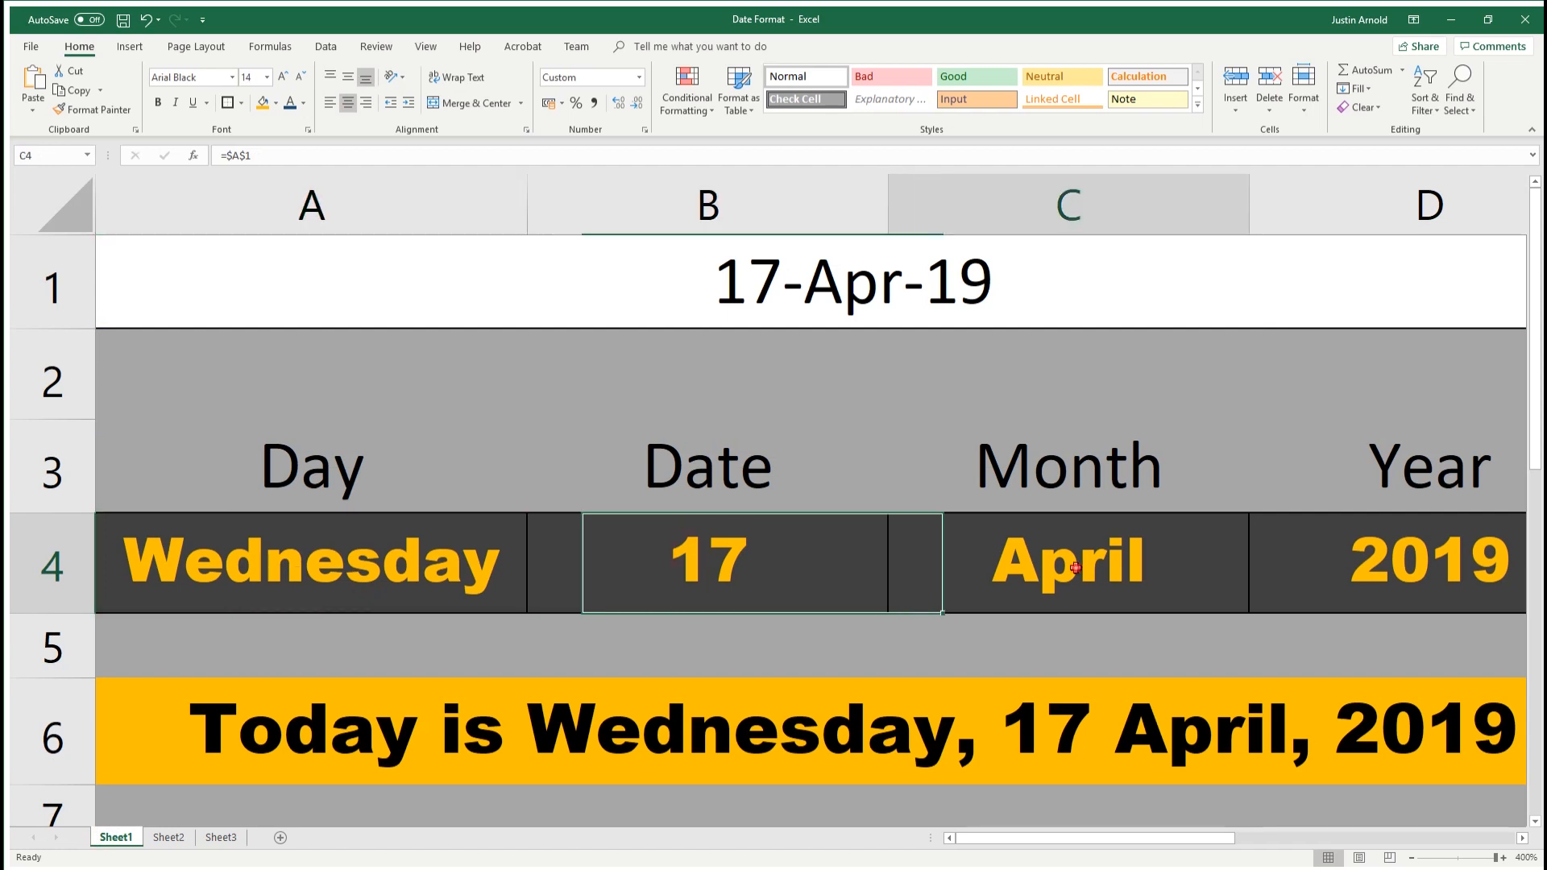
left_click(1410, 560)
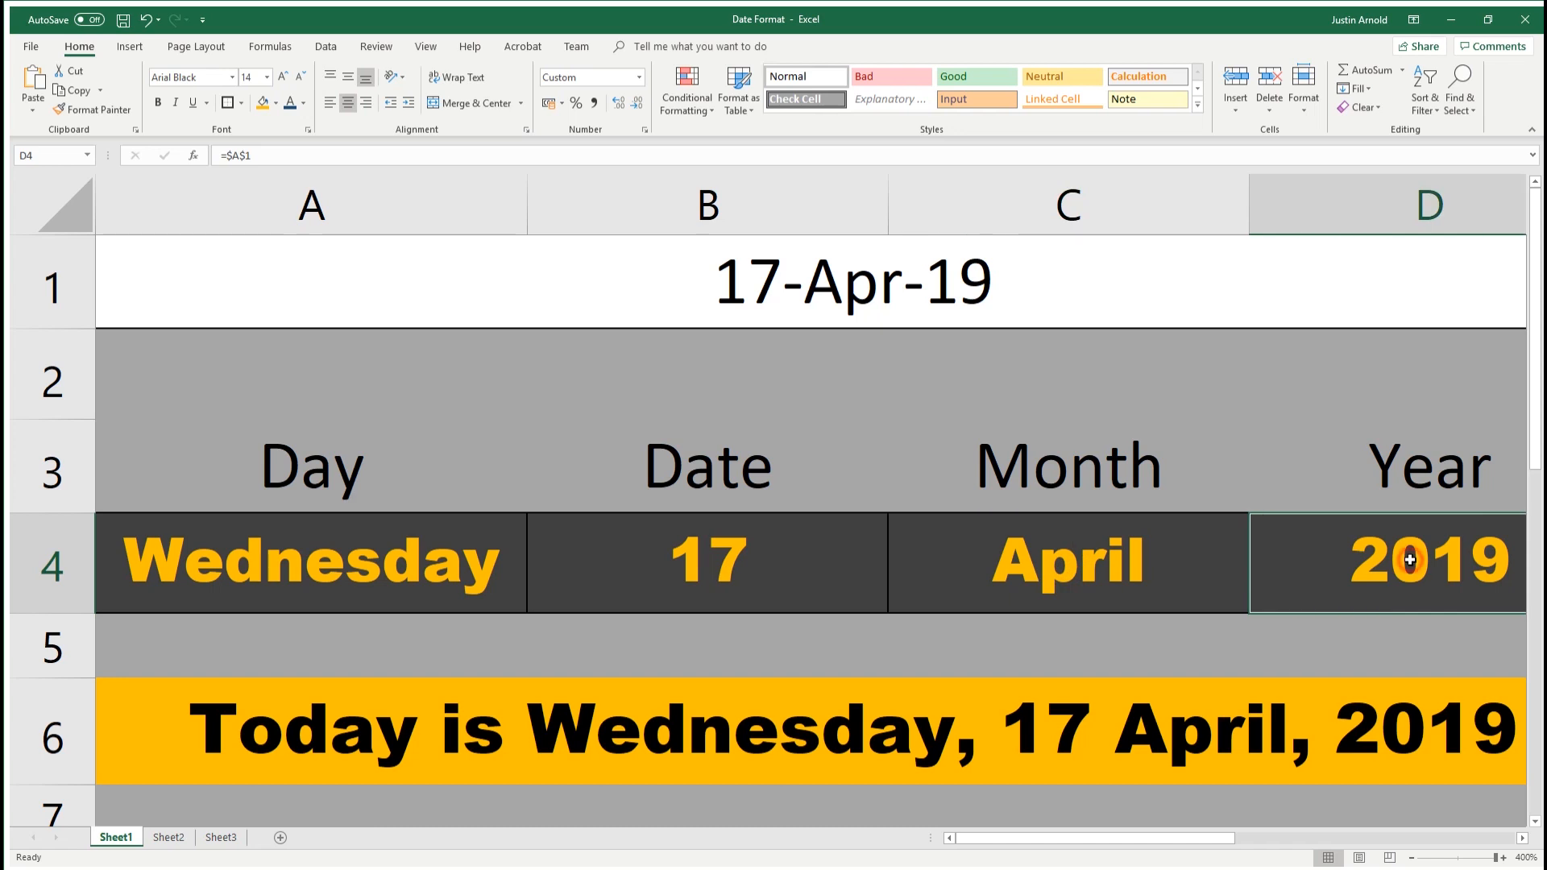
Review the custom number format code of the full date sentence in merged cell A6
left_click(916, 742)
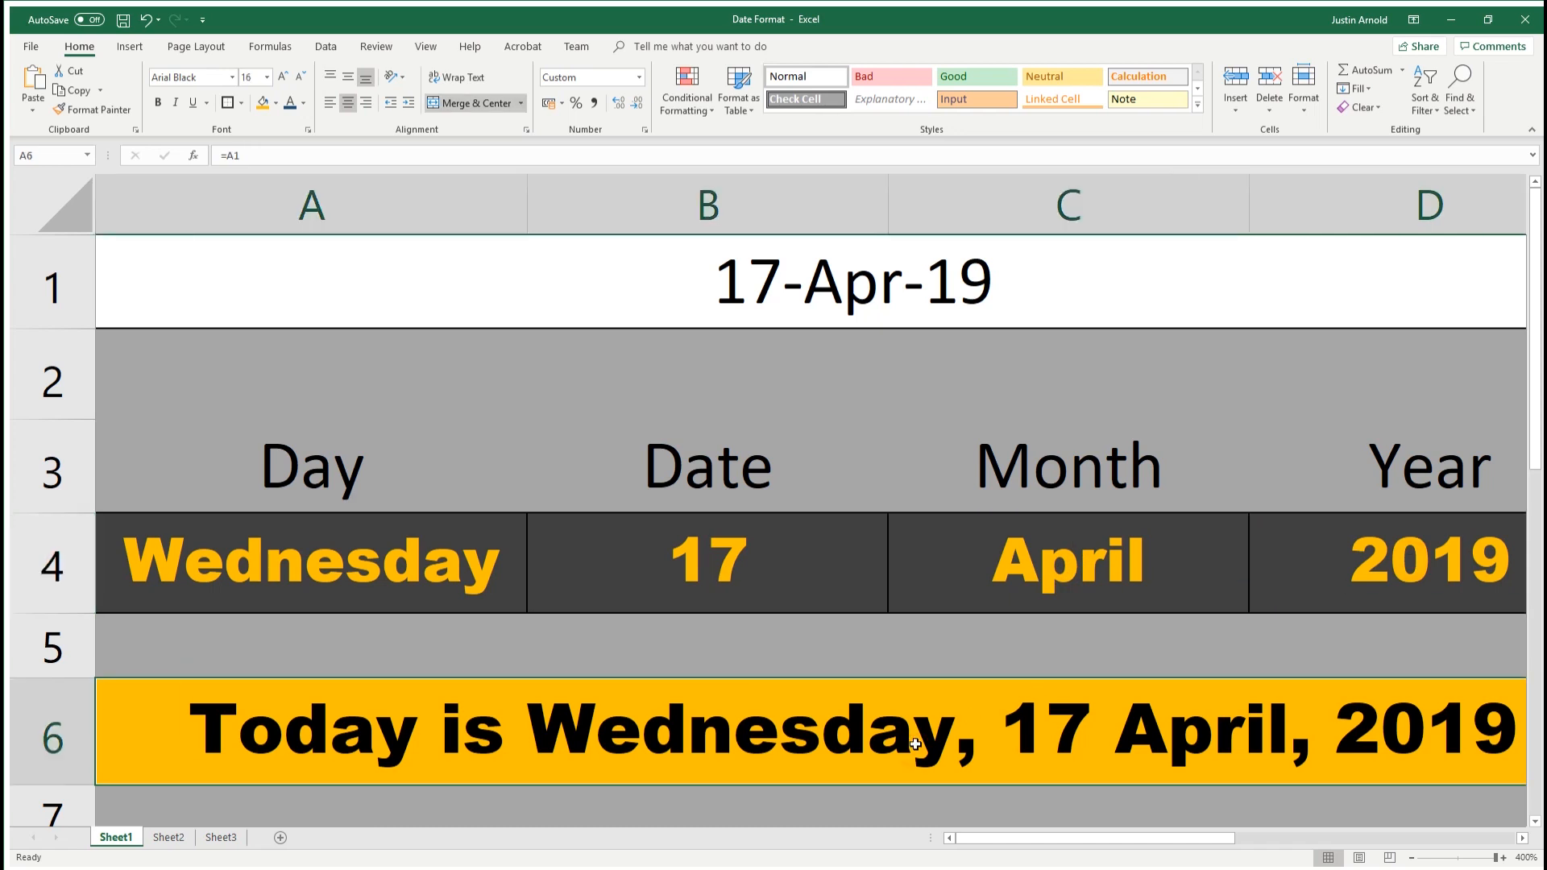
left_click(645, 130)
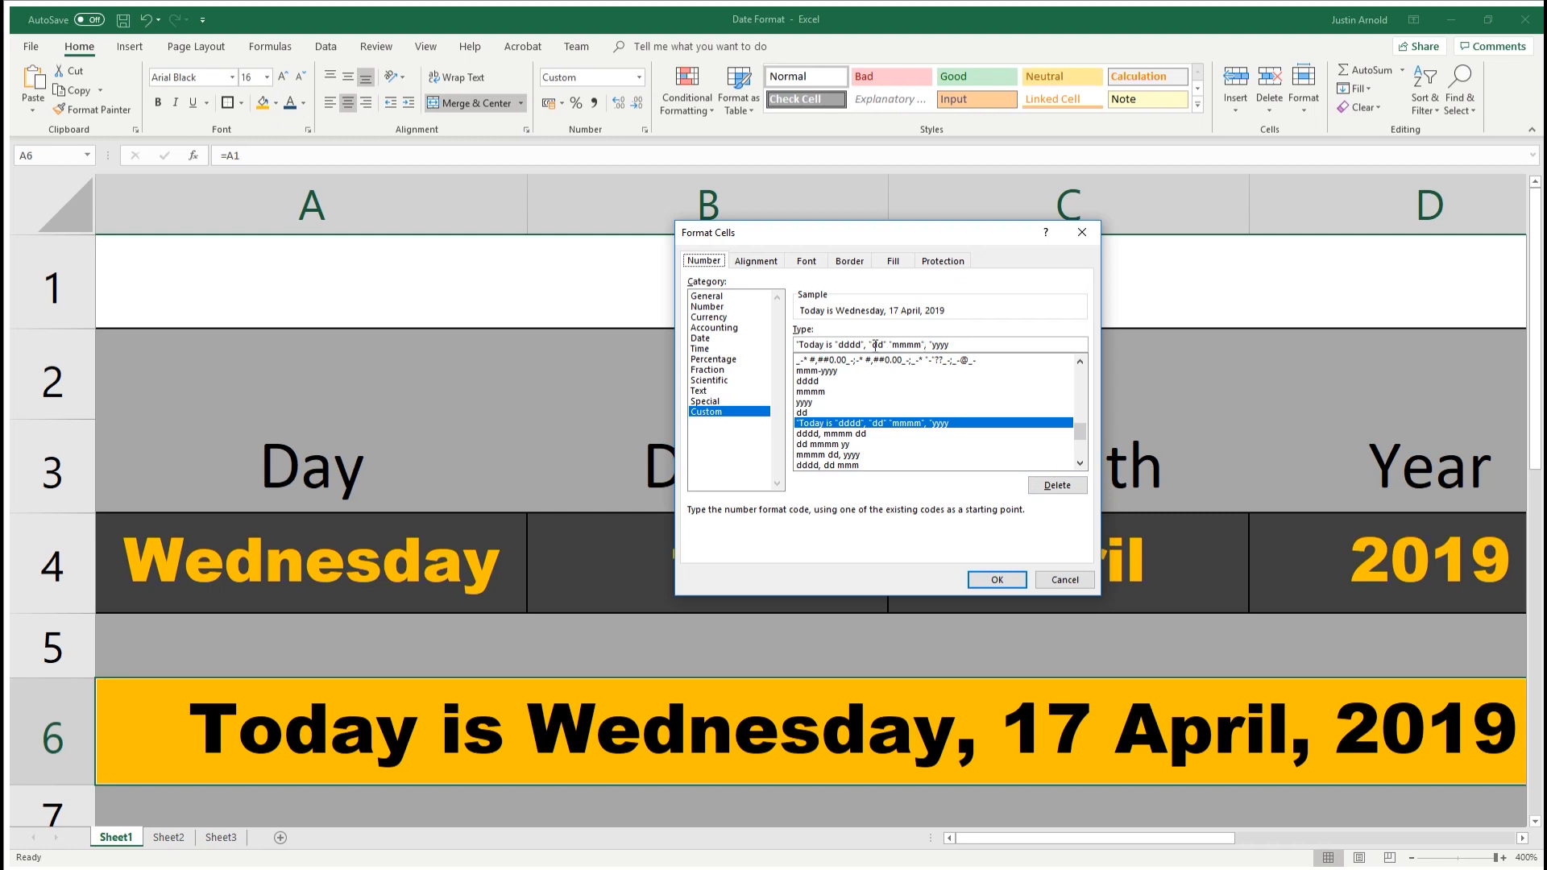
left_click(999, 581)
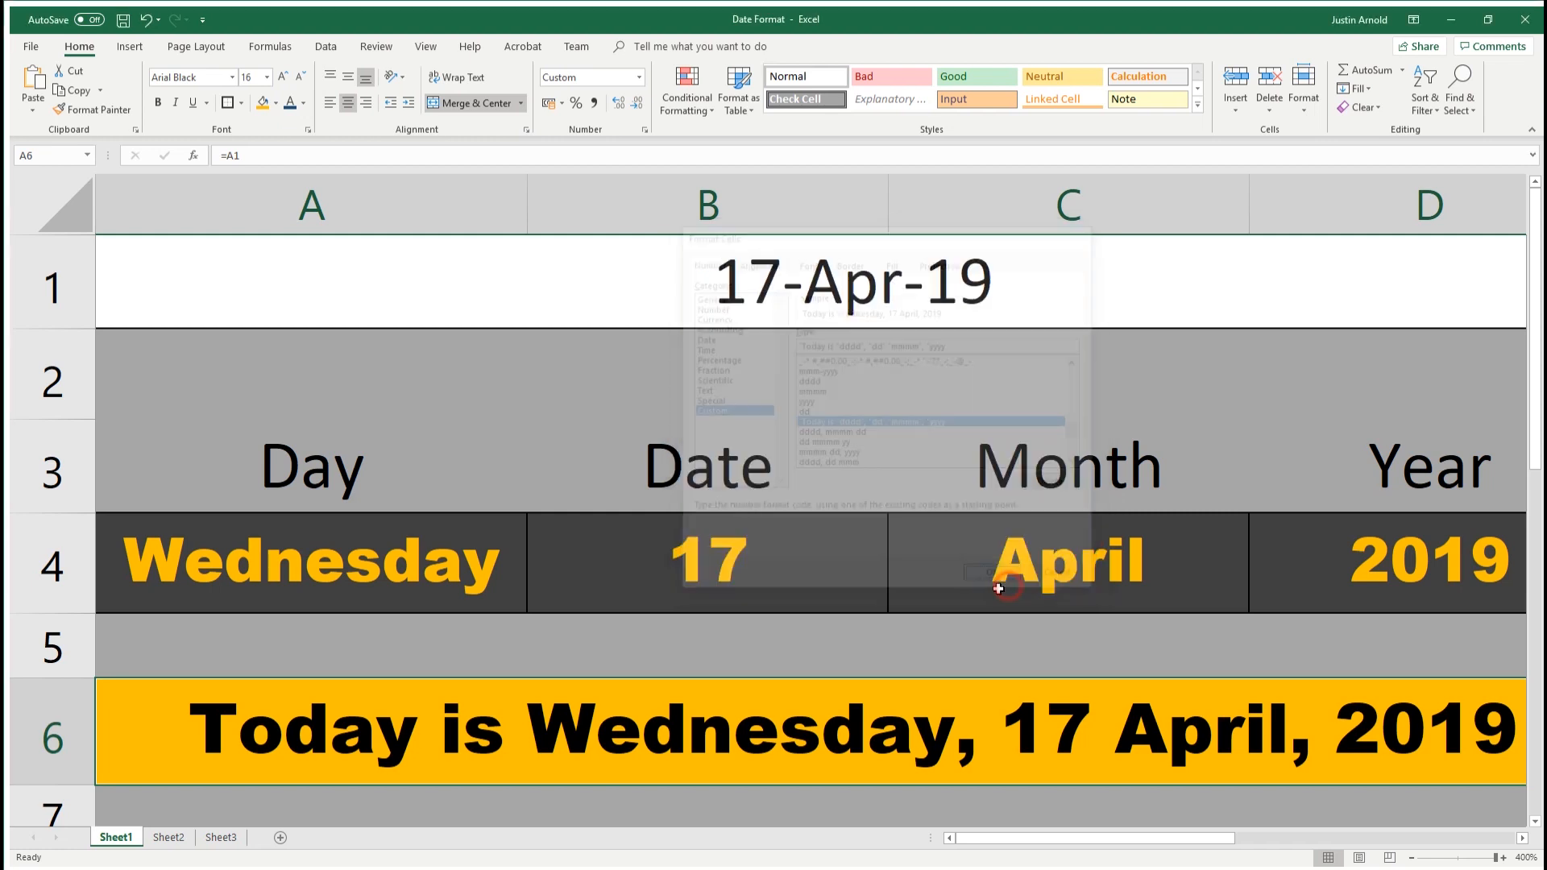
Look through Sheet2 and Sheet3, and inspect the number format of the date in A1 on Sheet2
left_click(733, 284)
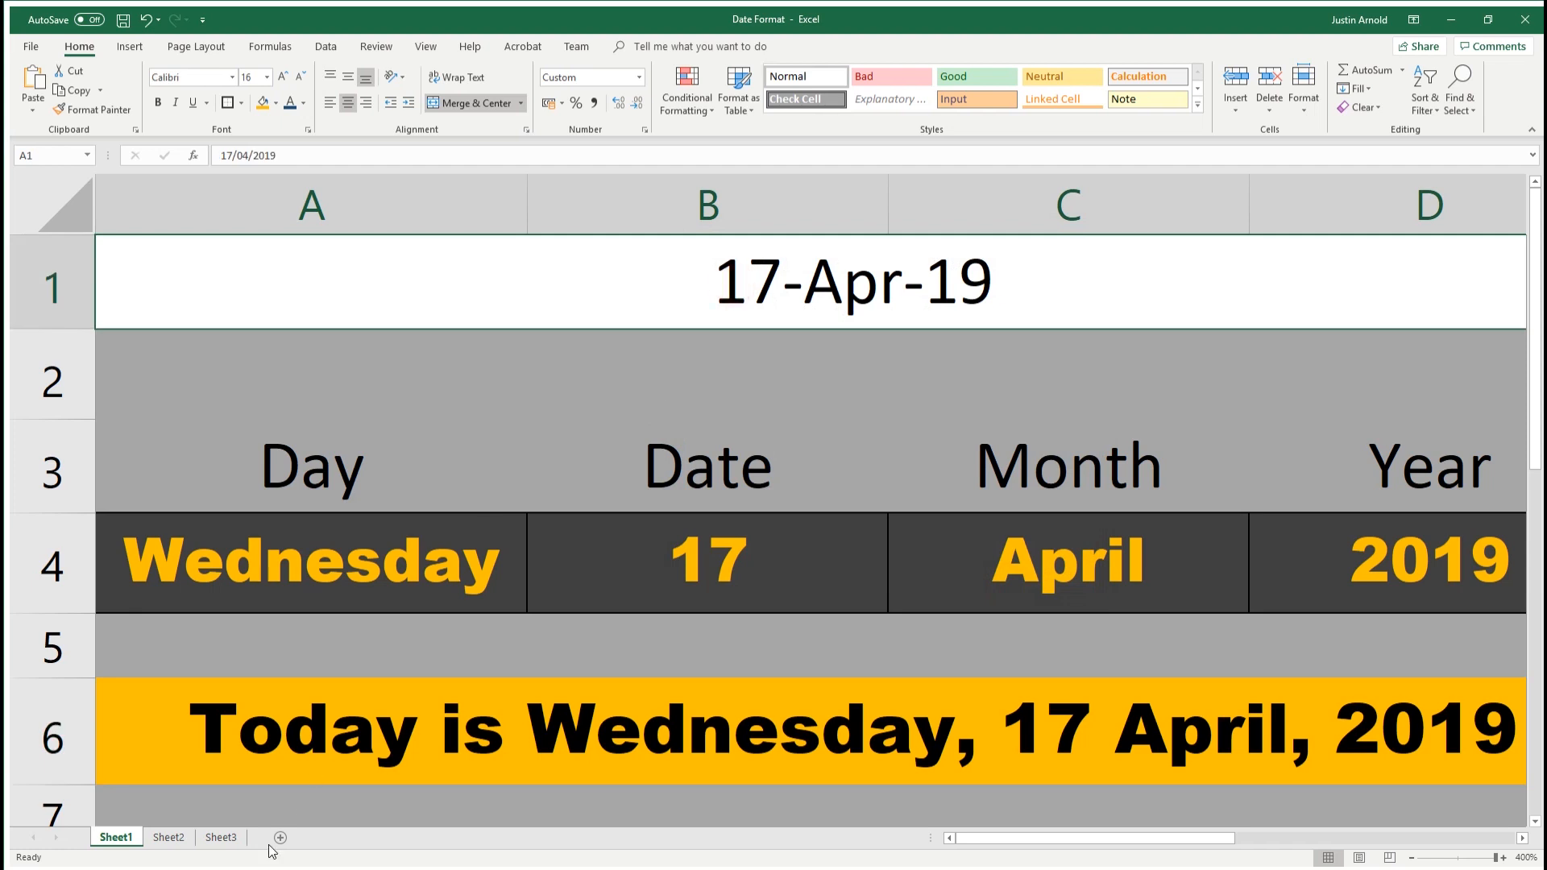
left_click(185, 841)
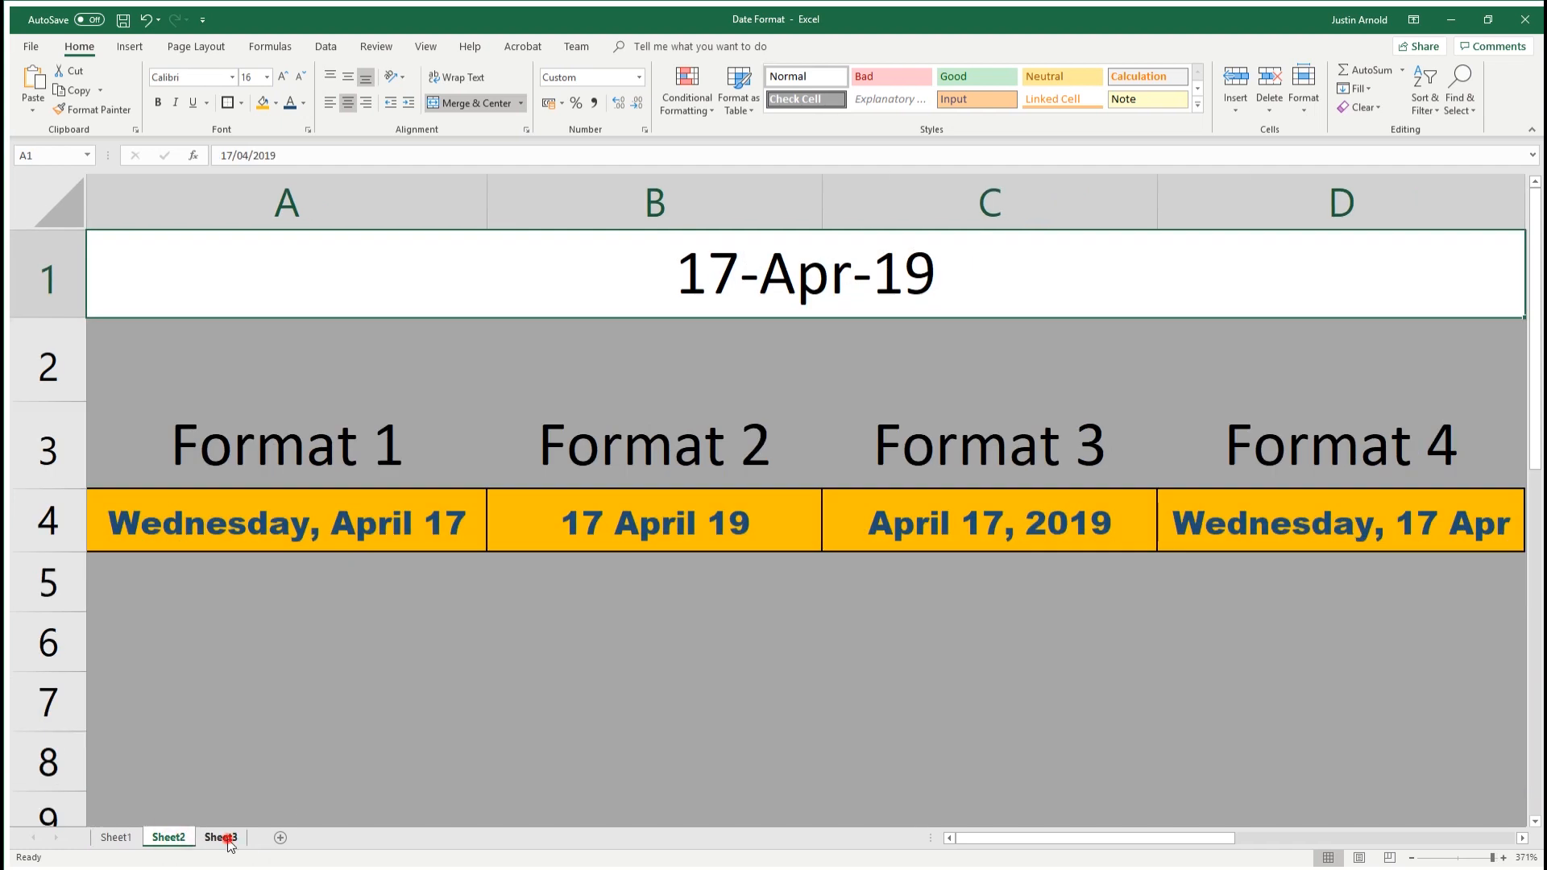
left_click(228, 840)
left_click(170, 838)
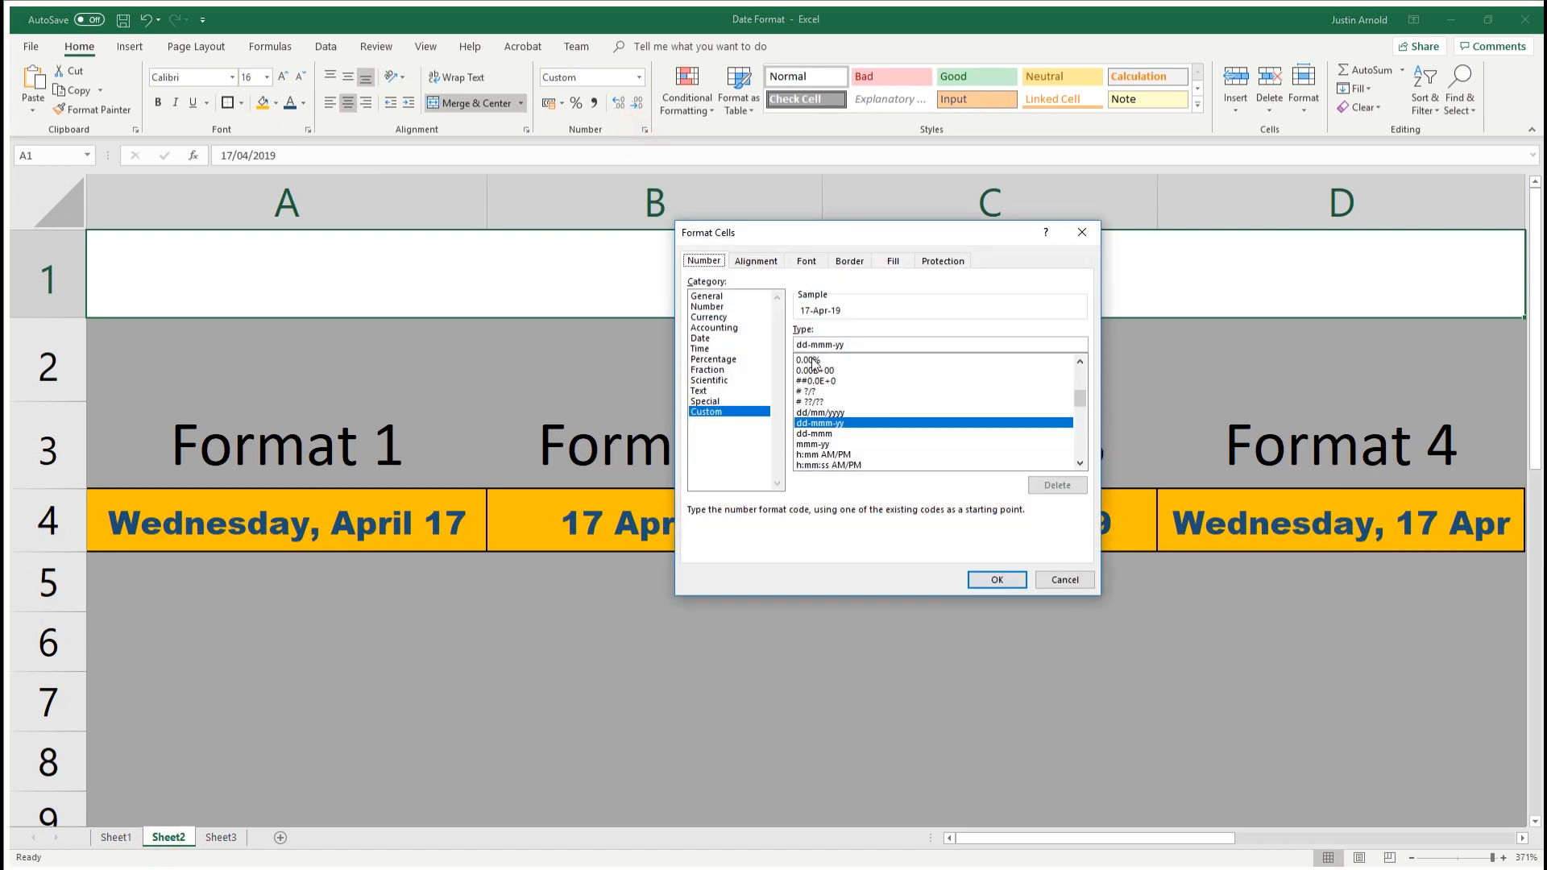
left_click(1048, 580)
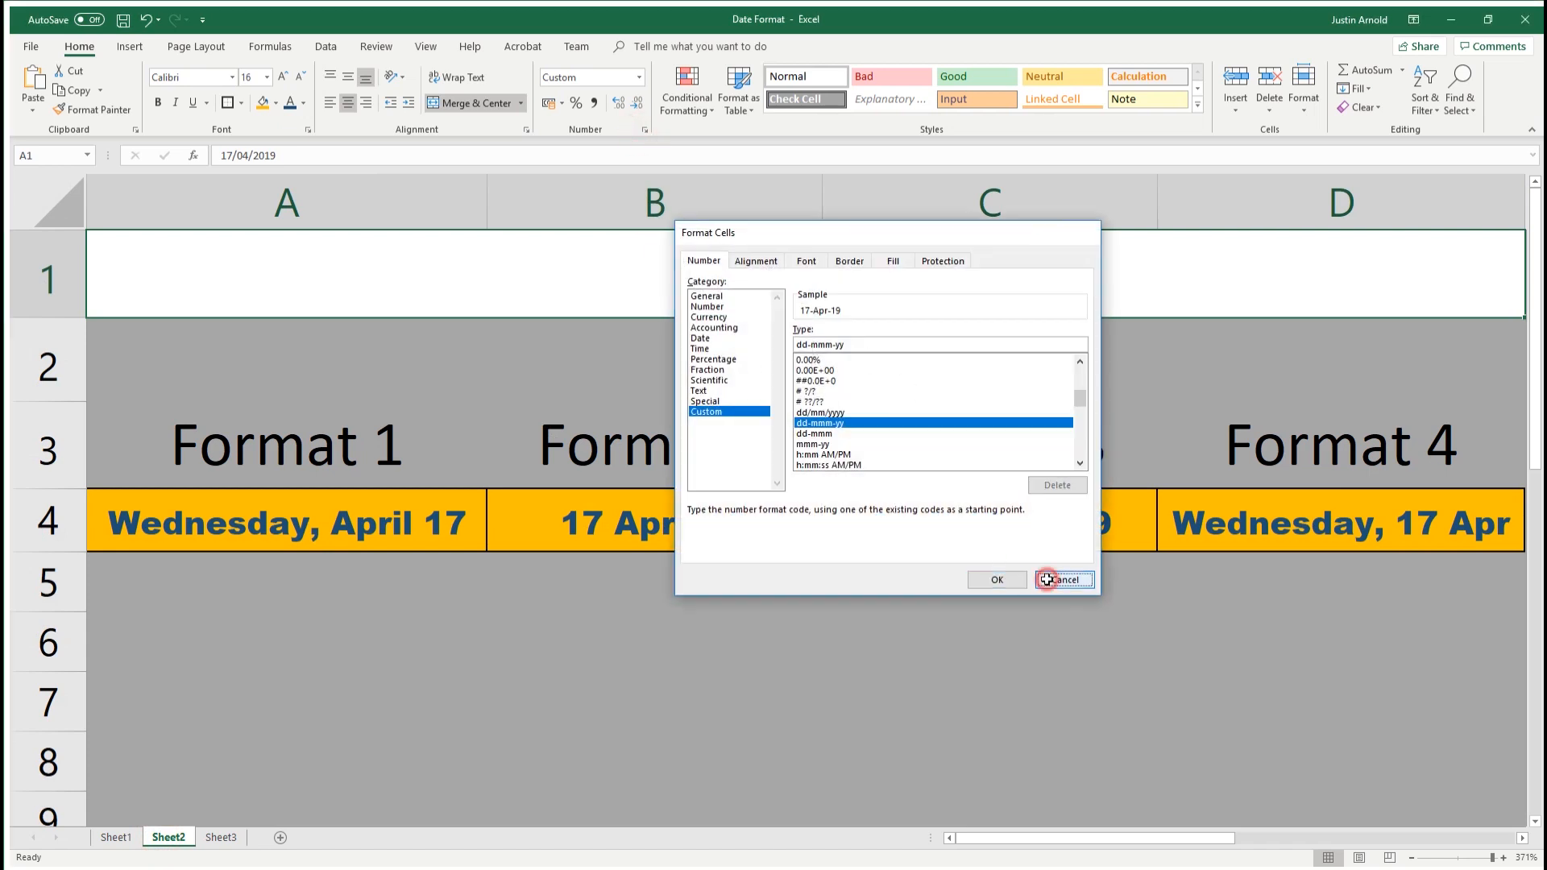
Return to Sheet1 and select the date in merged cell A1
left_click(679, 282)
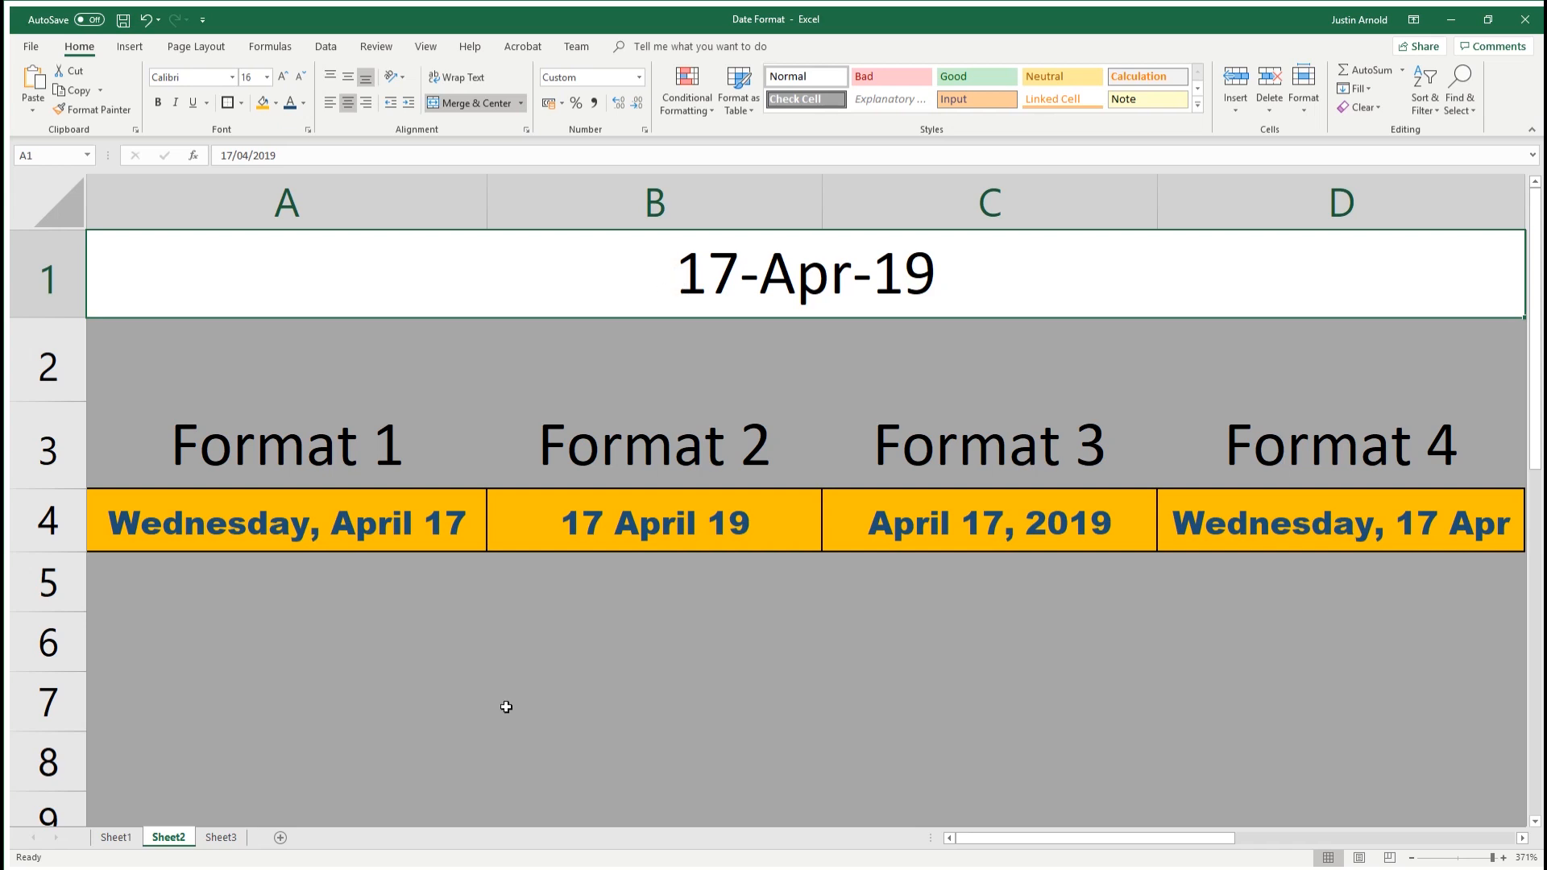
left_click(117, 837)
left_click(483, 298)
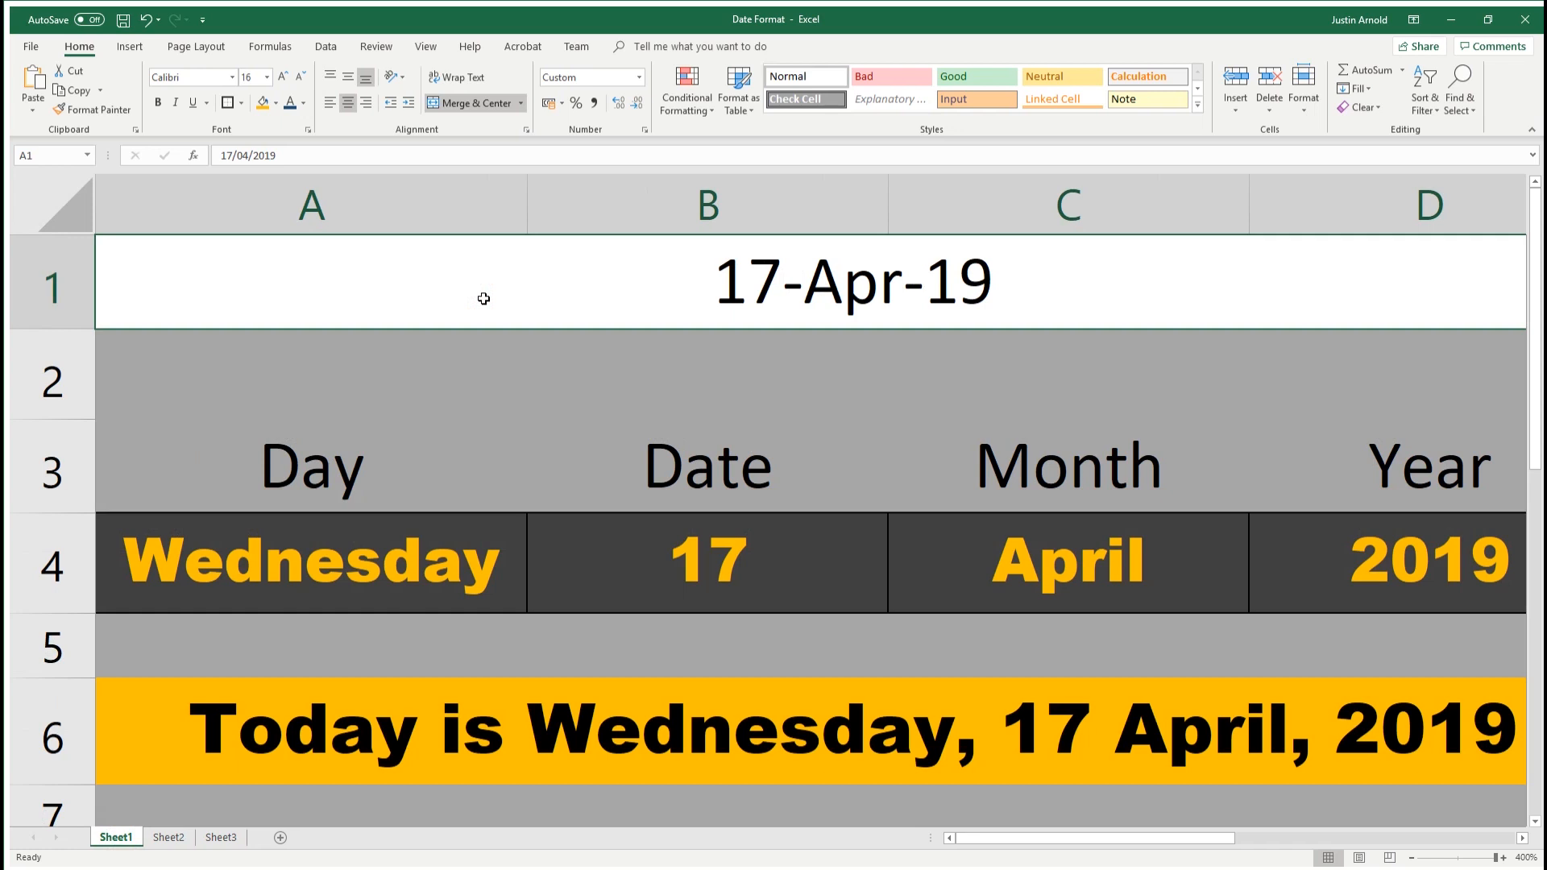